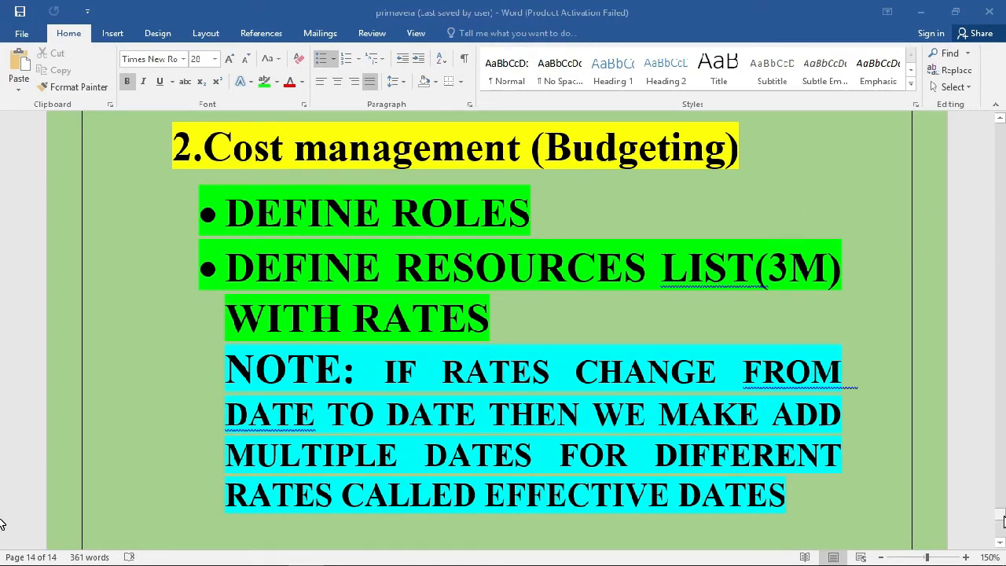
- Review the Time management (Scheduling) and Cost management (Budgeting) notes, including basic project documents, resource rates and effective dates
drag(1001, 516, 1001, 458)
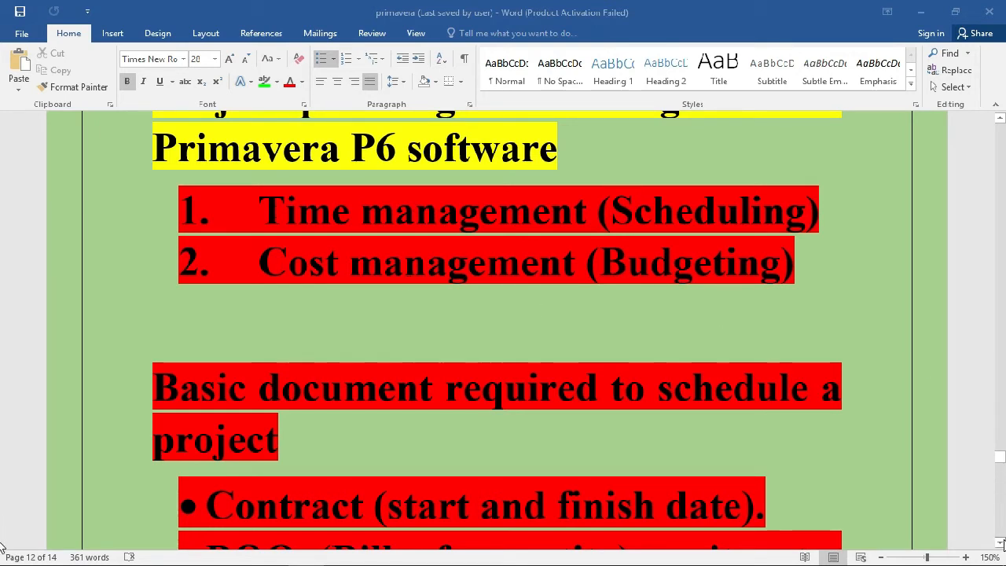
click(1000, 542)
click(1001, 543)
click(1000, 543)
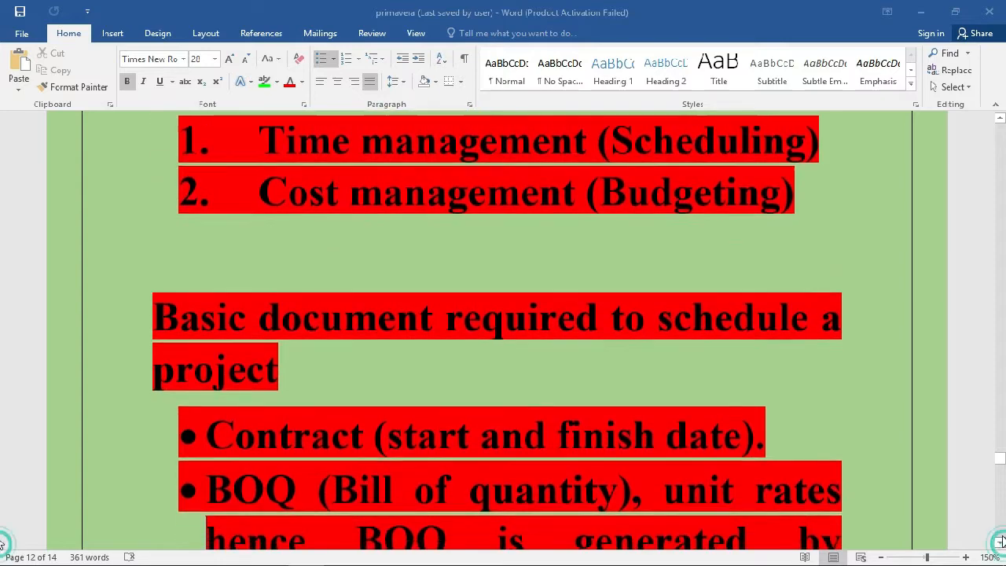
drag(1003, 456, 1003, 486)
drag(3, 491, 3, 516)
drag(1004, 511, 1004, 503)
drag(1001, 543, 1001, 540)
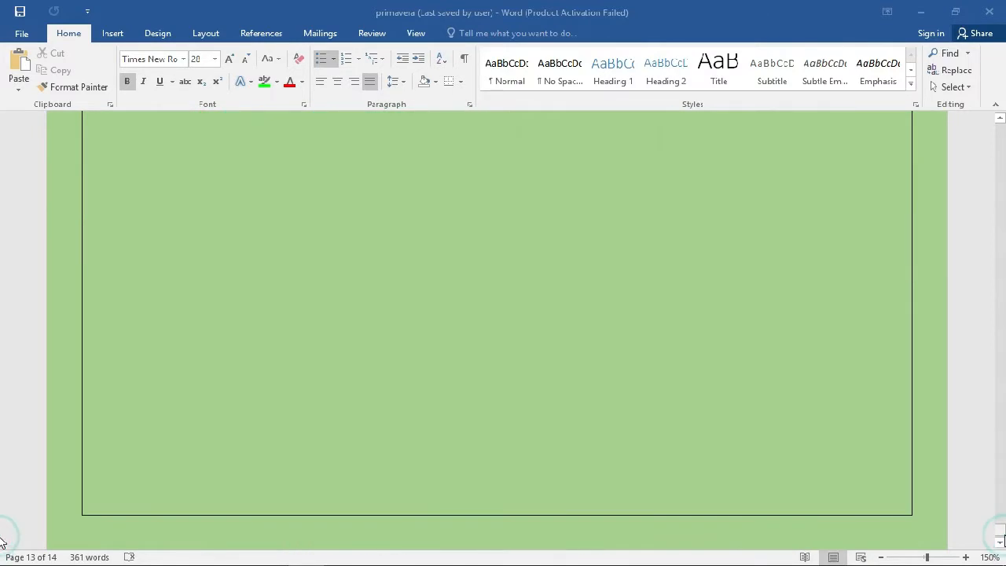
drag(1000, 125, 1000, 126)
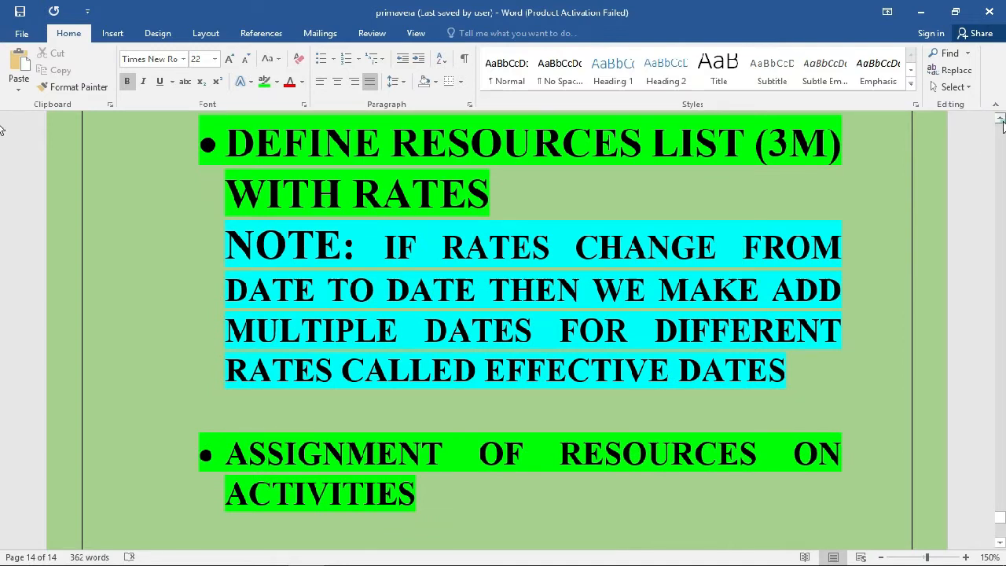
scroll(378, 122, up, 1)
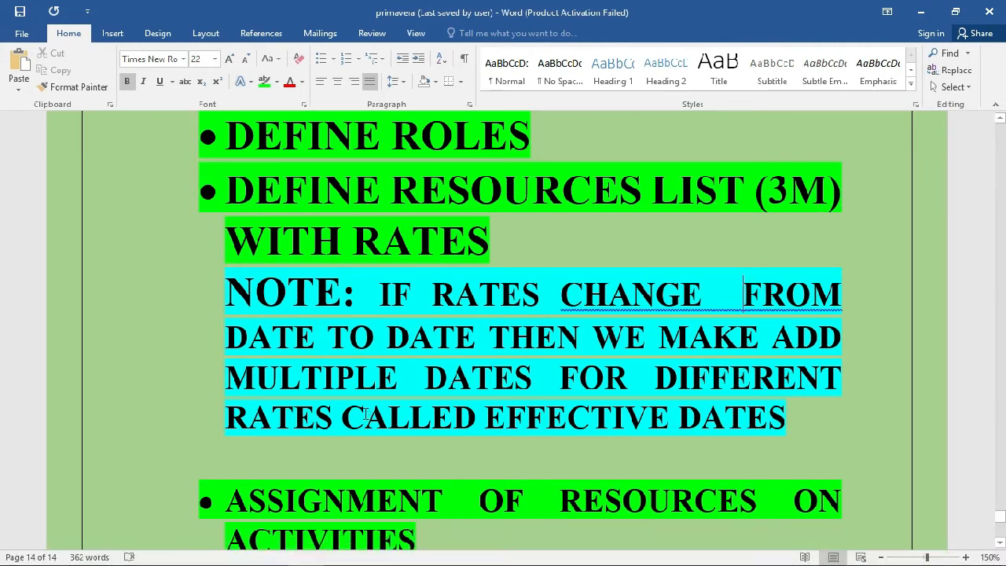
- Switch to Primavera P6 Professional and open the enterprise Resources list for the Construction of Lahore Center project
click(371, 553)
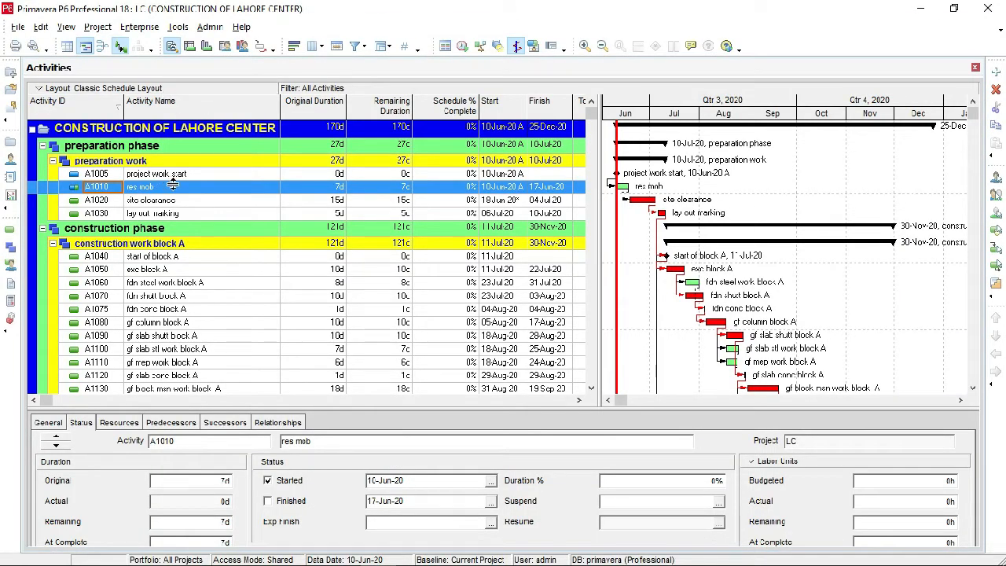
key(space)
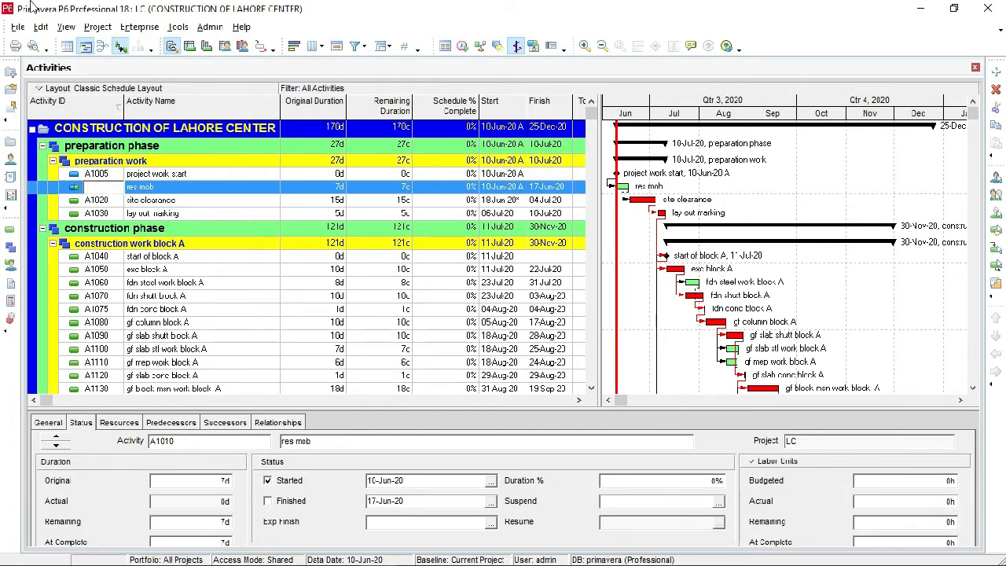
click(140, 30)
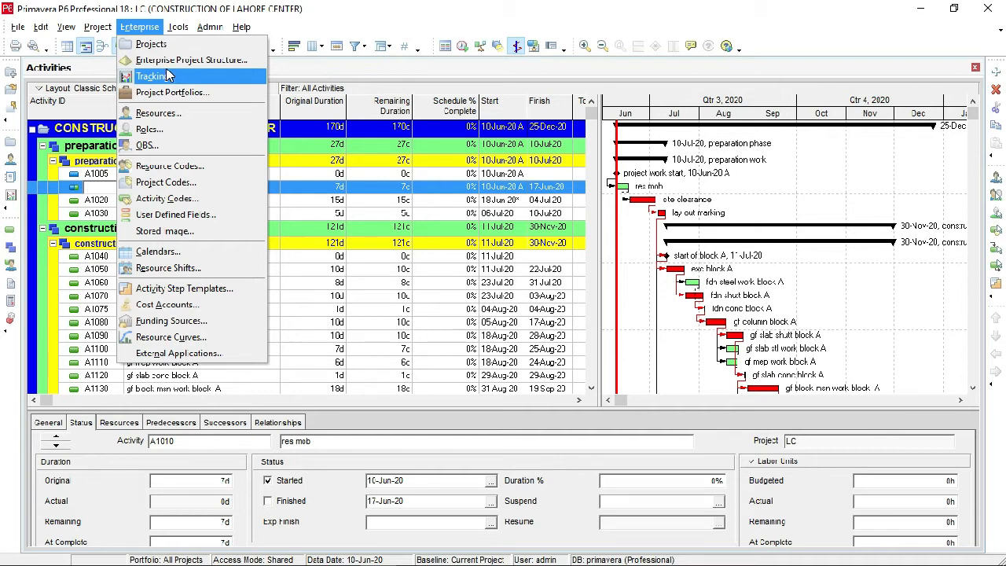
click(162, 115)
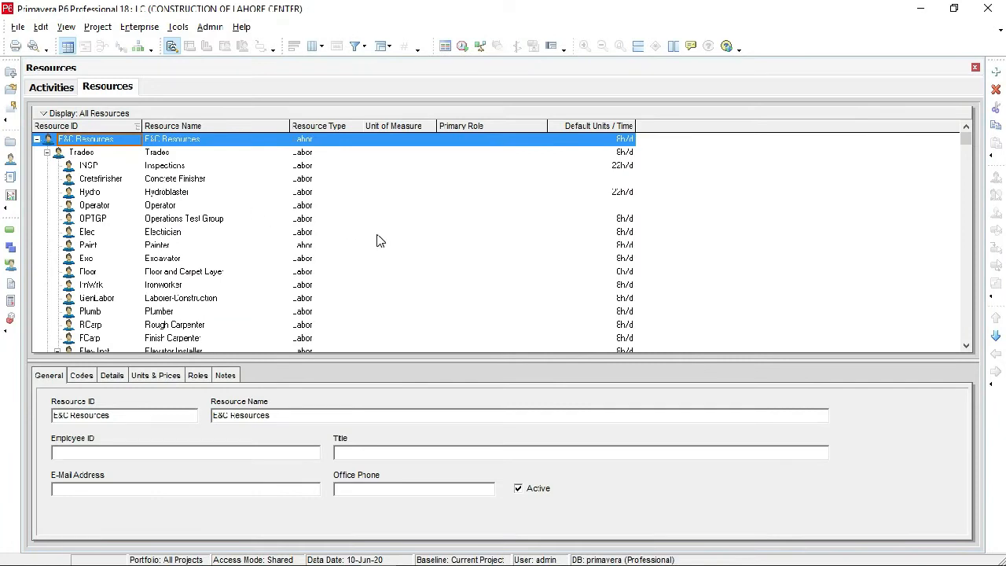
- Look through the existing resource hierarchy, from the E&C trades and departments to the subcontractors and corporate resources
scroll(377, 241, down, 3)
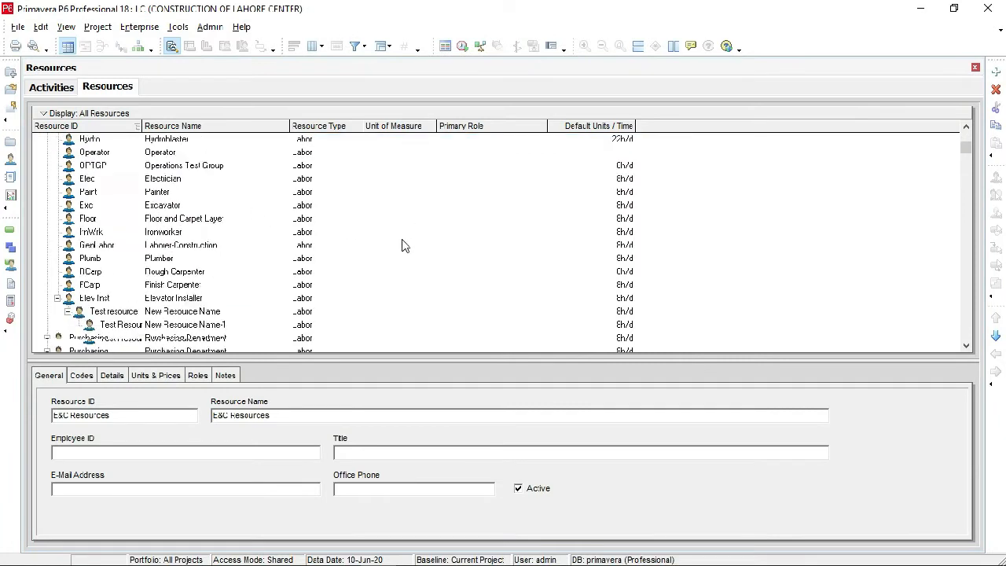
scroll(382, 278, down, 4)
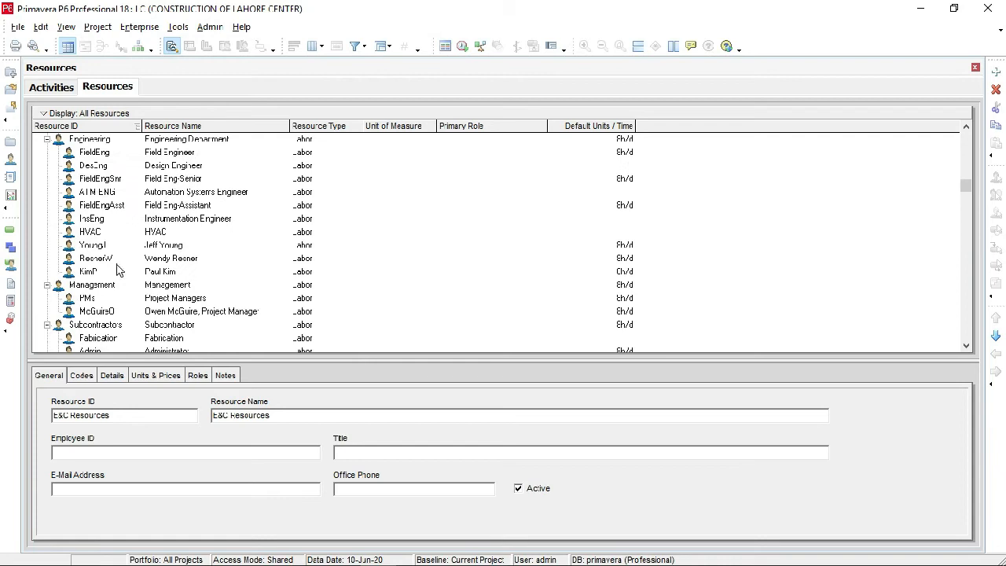
scroll(141, 326, down, 2)
scroll(143, 323, down, 7)
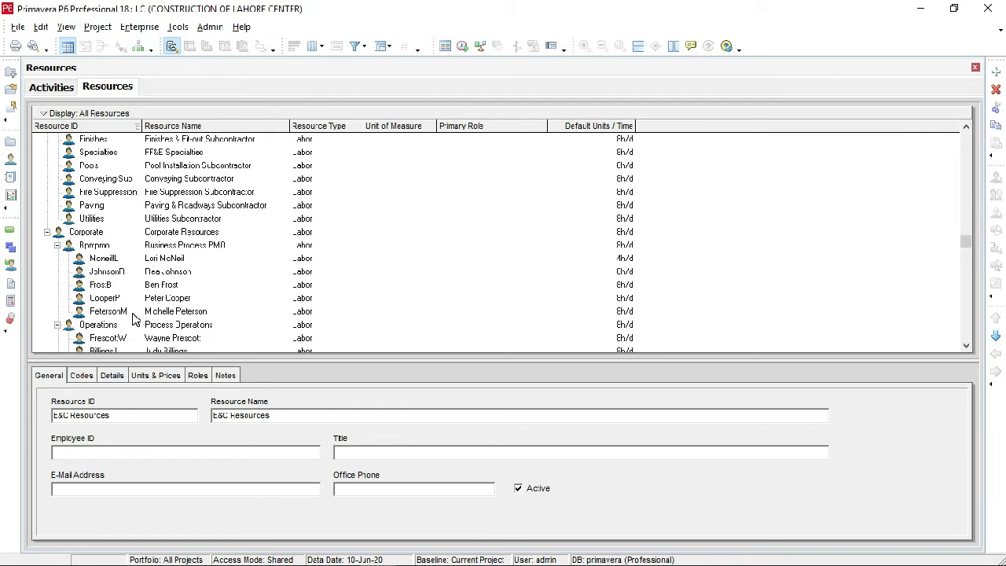
scroll(134, 318, down, 4)
scroll(134, 322, up, 4)
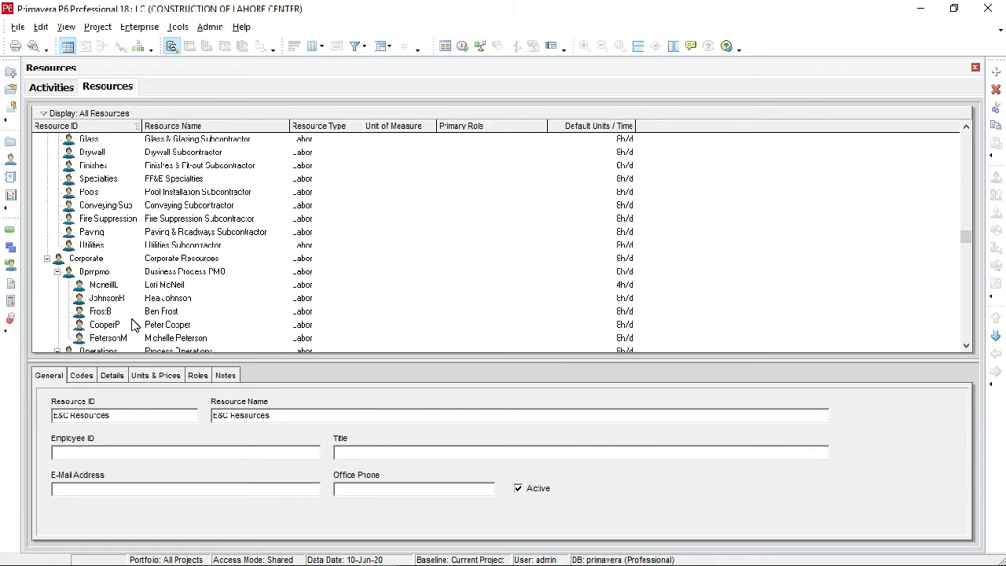
scroll(133, 325, up, 15)
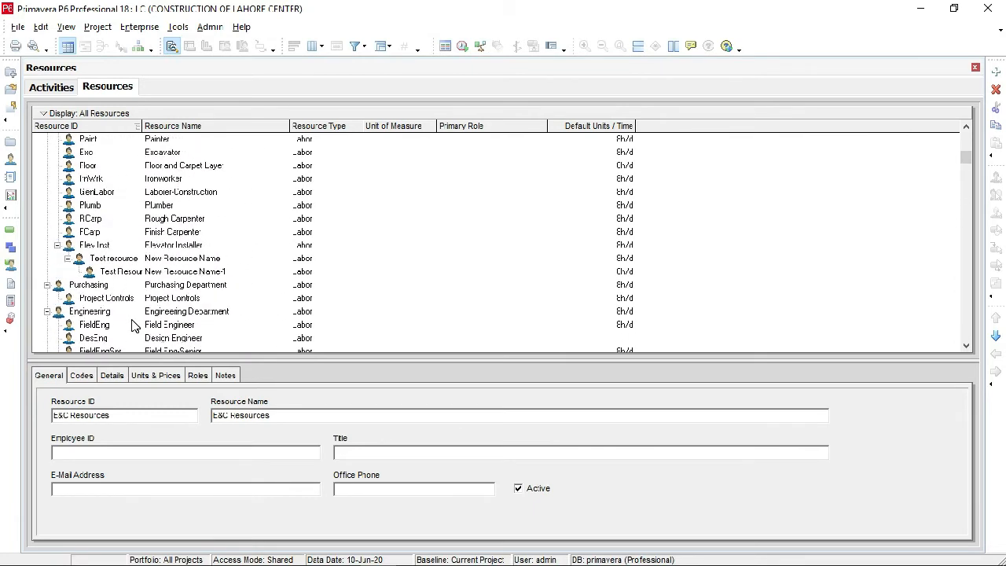
scroll(134, 325, up, 3)
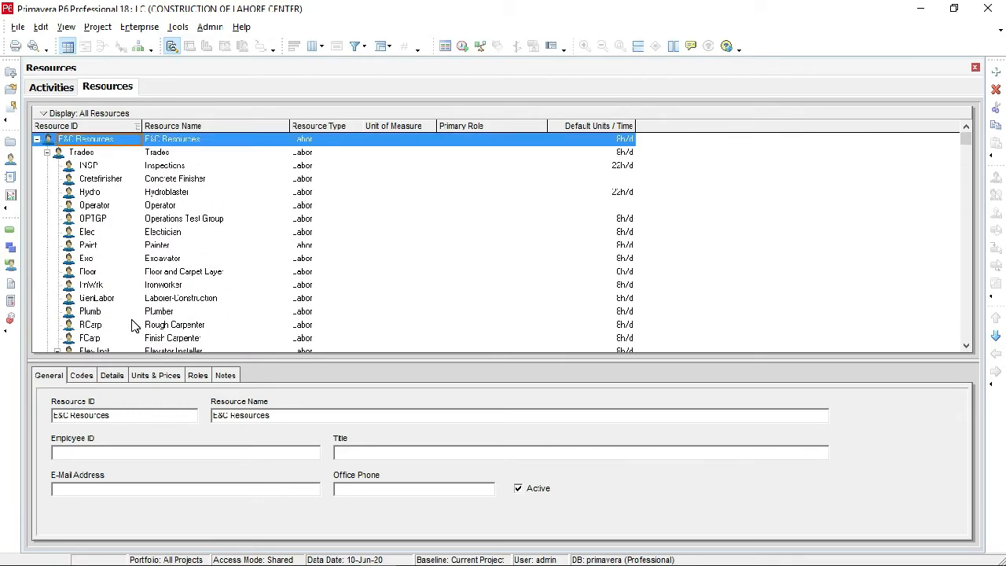
- Collapse the top-level resource groups and delete E&C Resources with its associated data, without choosing a replacement resource
click(37, 139)
click(36, 151)
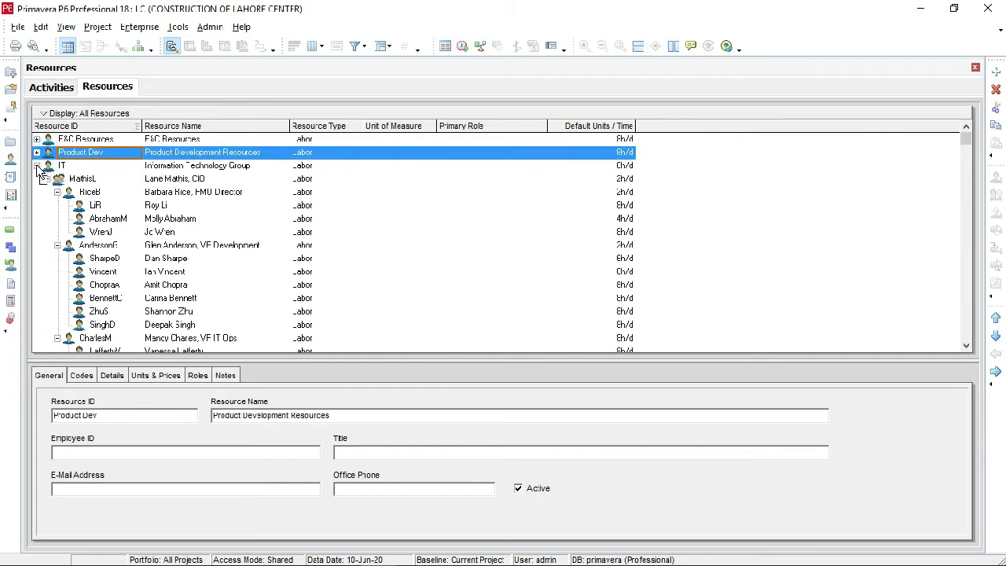
click(37, 165)
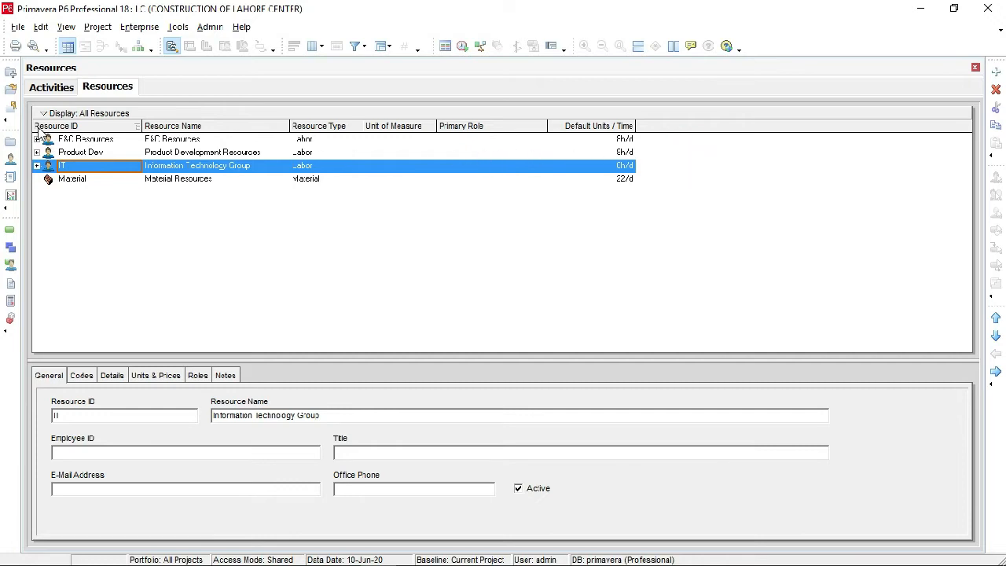
click(113, 140)
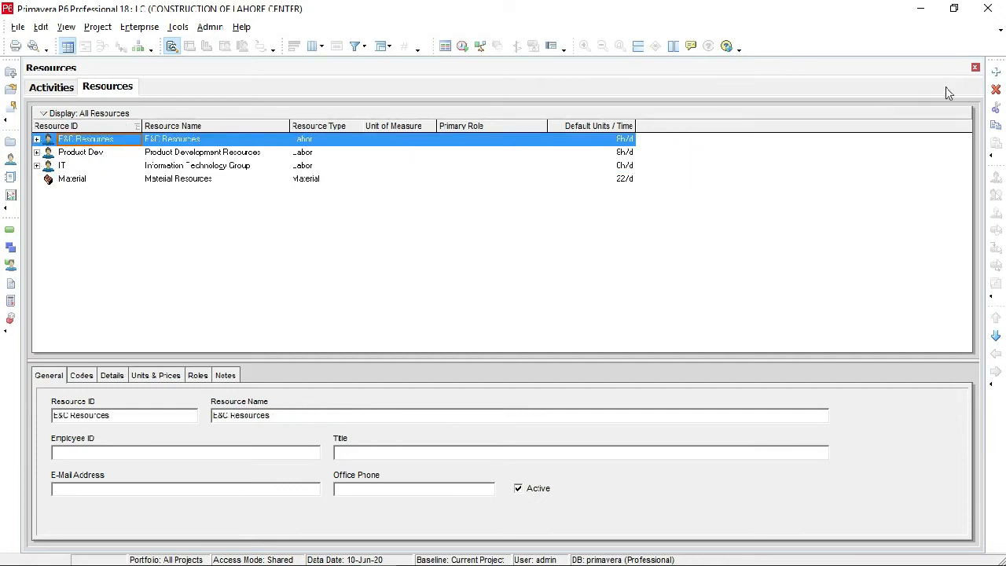
click(996, 89)
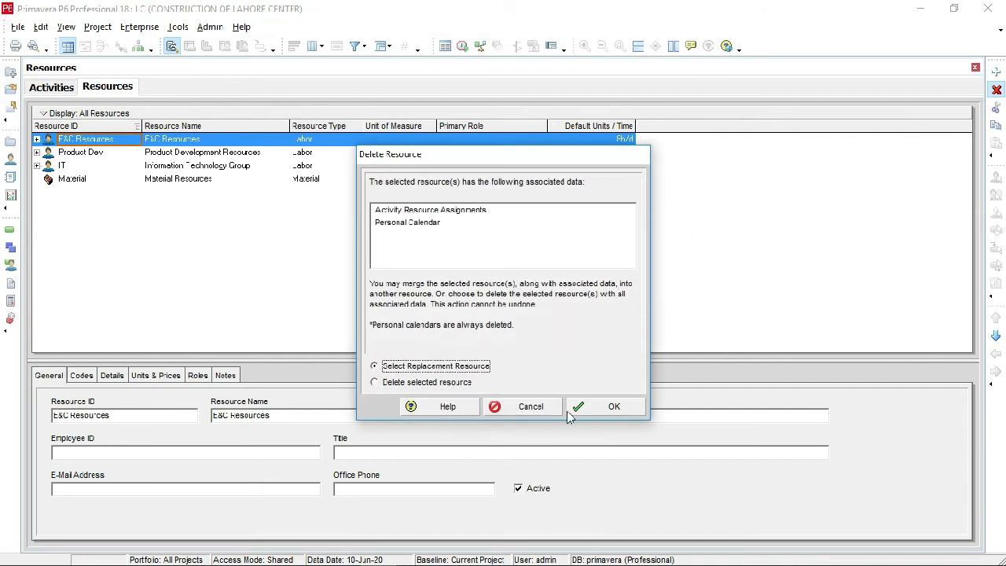
click(444, 382)
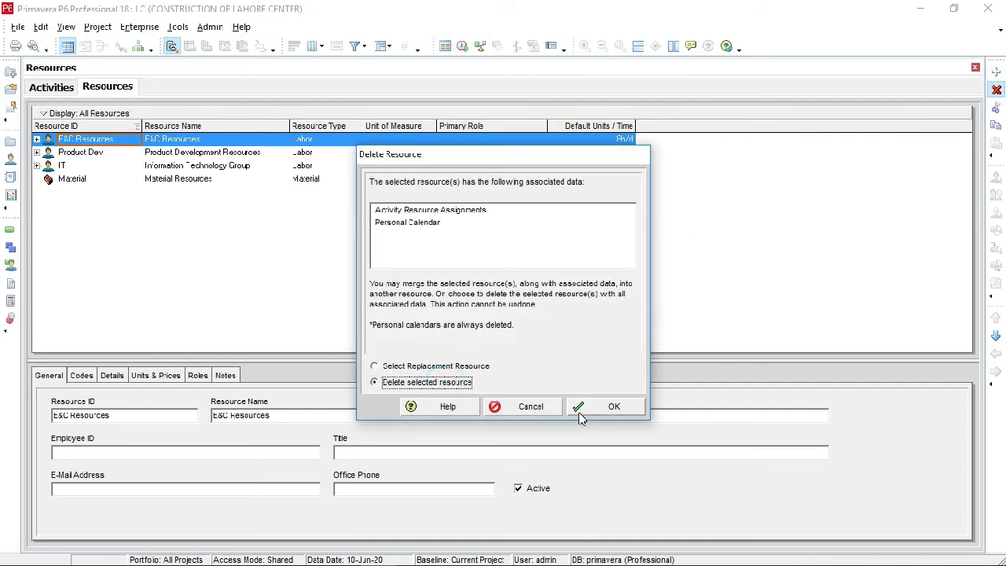
click(580, 418)
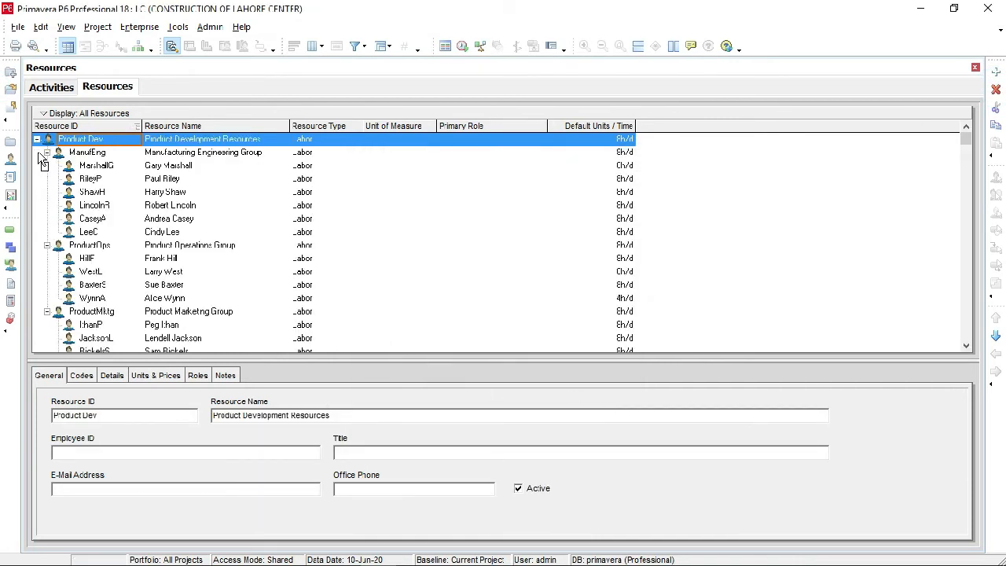
- Collapse the Product Dev and IT groups and delete the Product Development Resources group
click(36, 139)
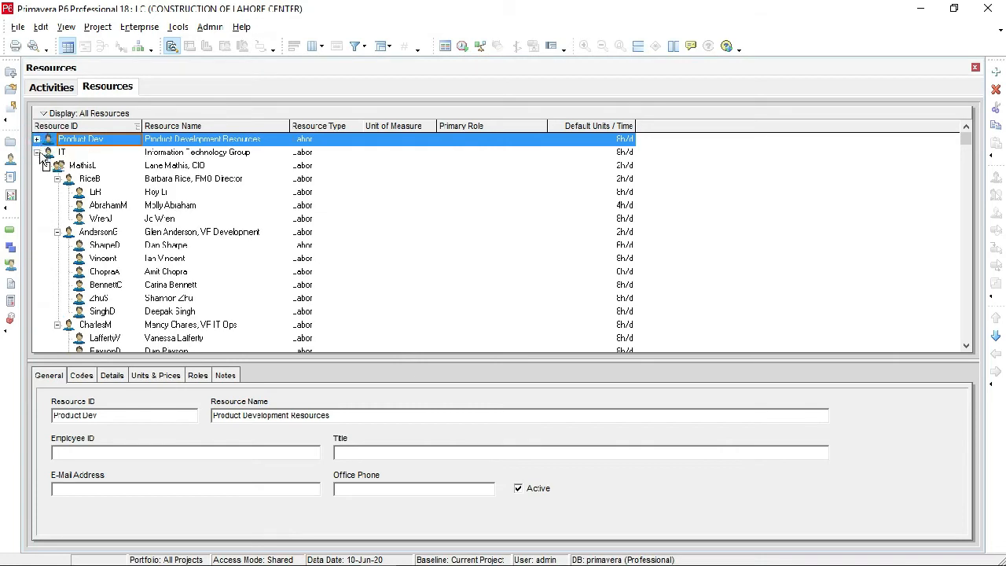
click(37, 152)
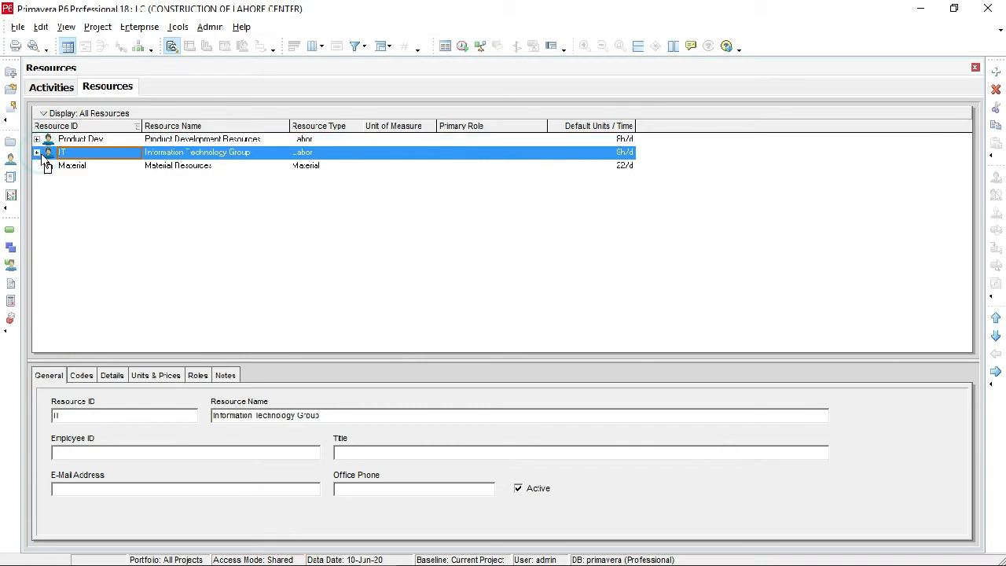
click(236, 141)
click(995, 90)
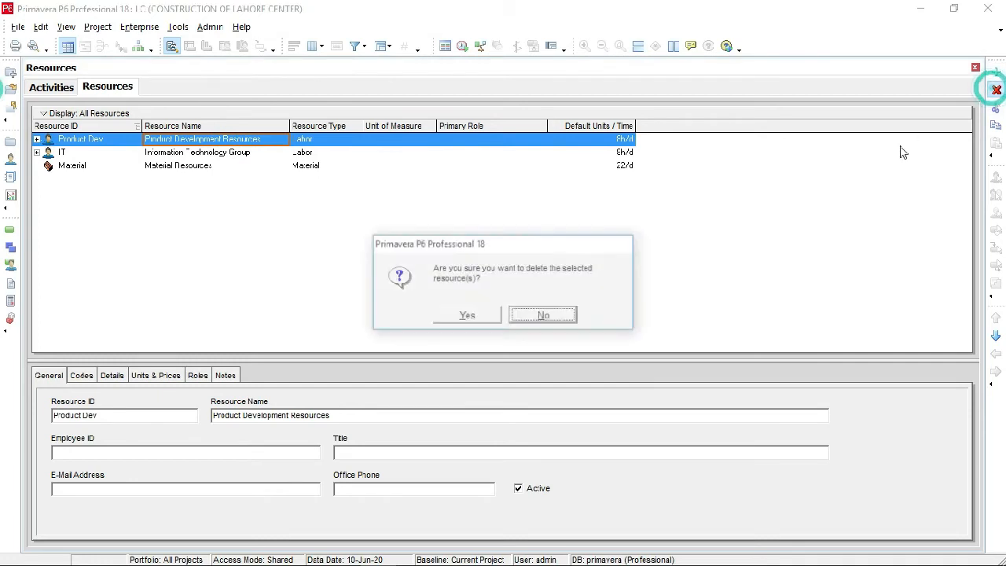
click(467, 314)
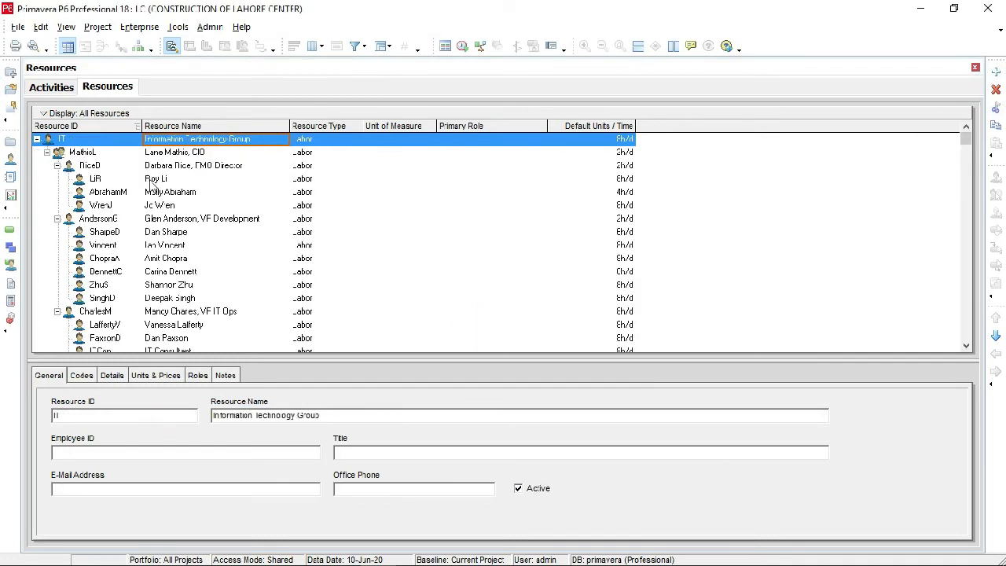
- Delete the Information Technology Group resource with its associated data, without choosing a replacement resource
click(37, 139)
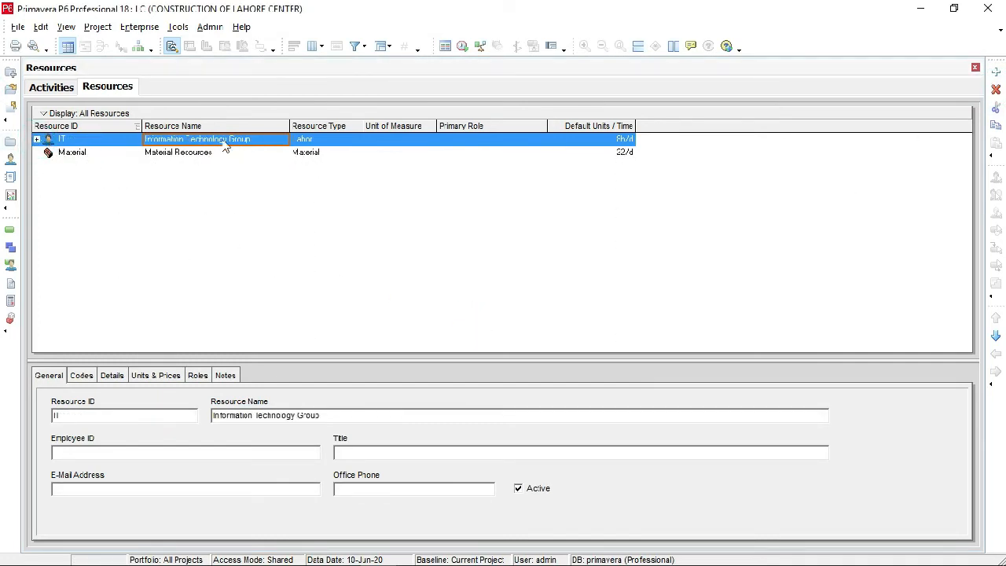
click(996, 89)
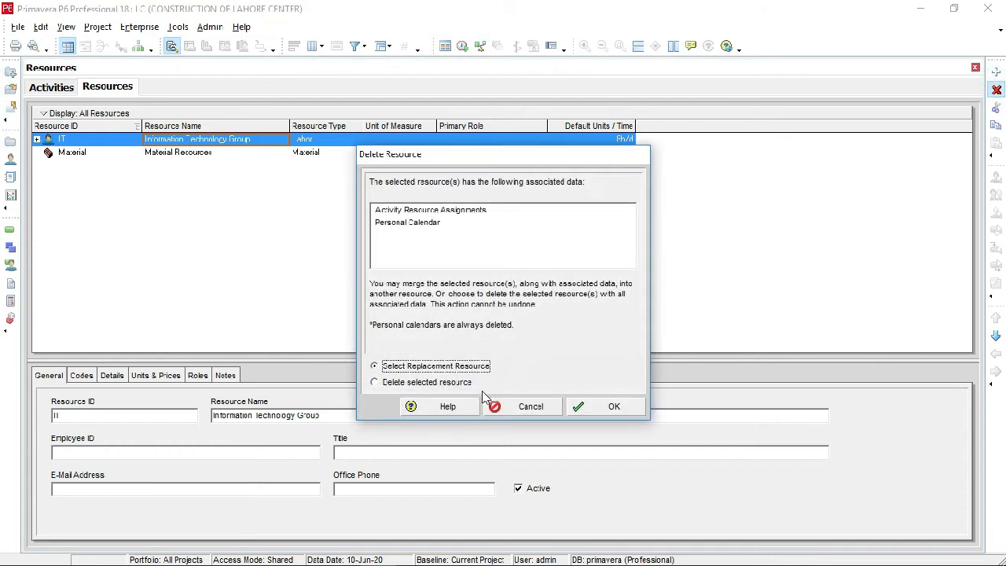
click(437, 382)
click(584, 406)
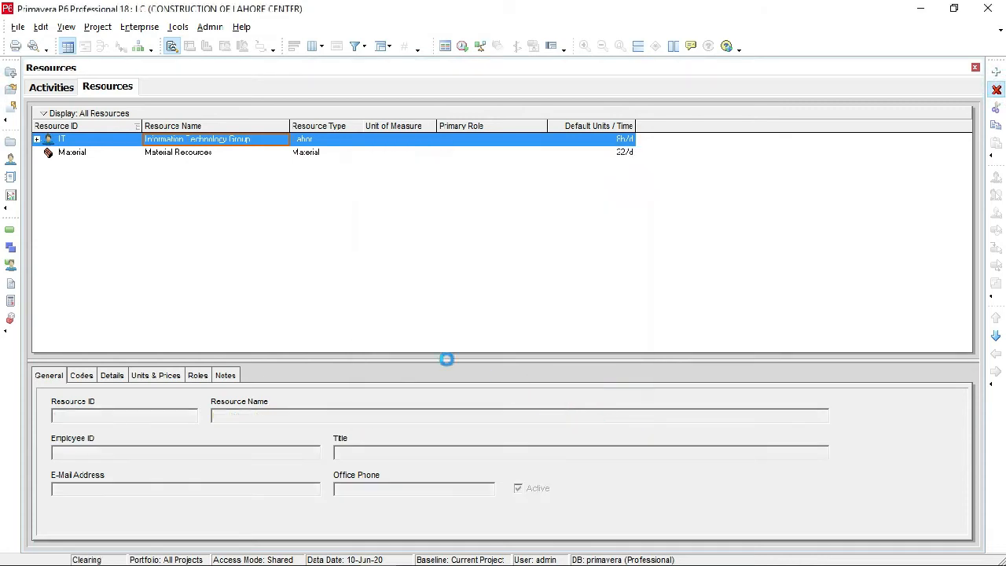
- Delete the remaining Material Resources entry from the resource list
click(996, 90)
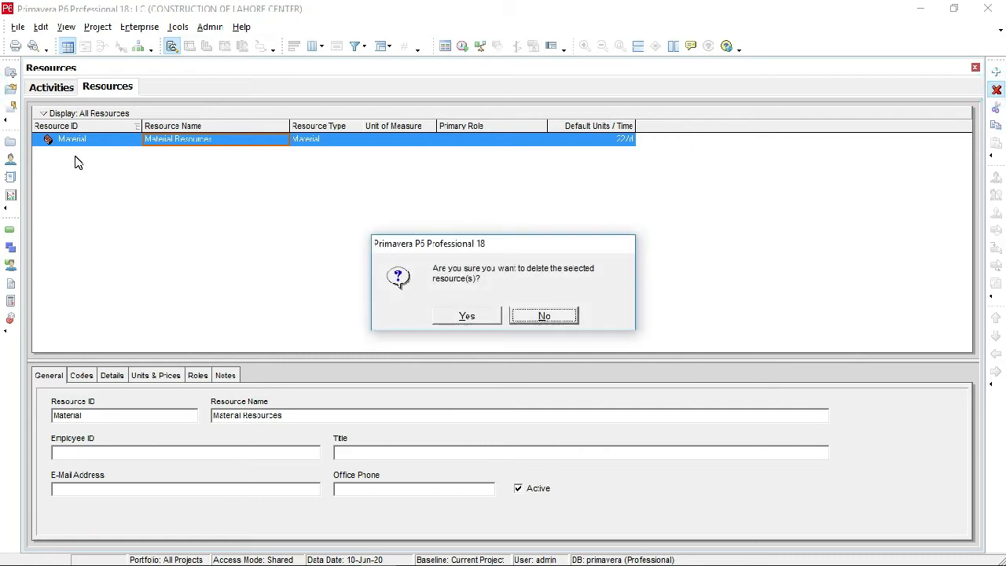
click(461, 321)
click(154, 173)
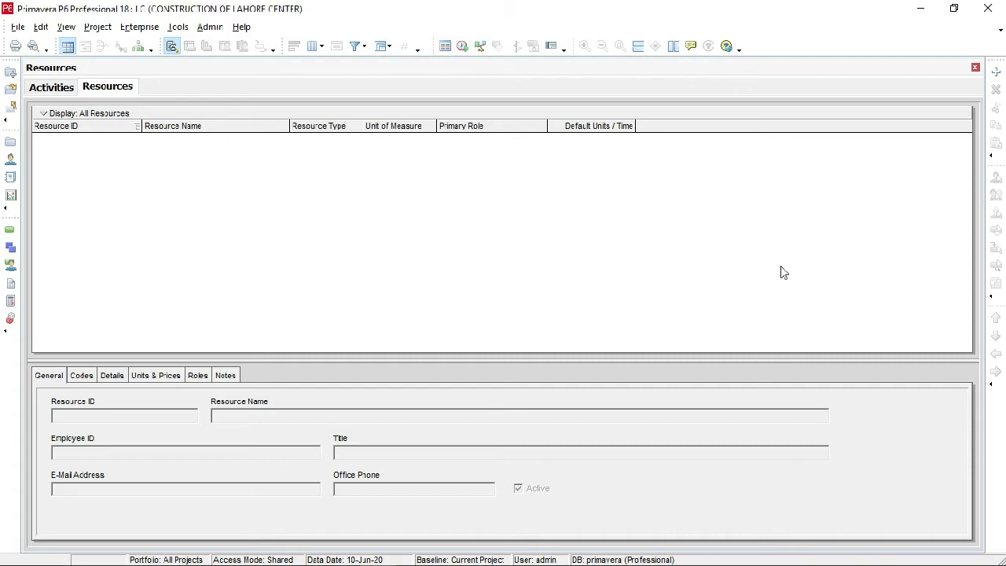
- Add a new resource with the default ID and name, and disable the New Resource Wizard for future additions
click(996, 71)
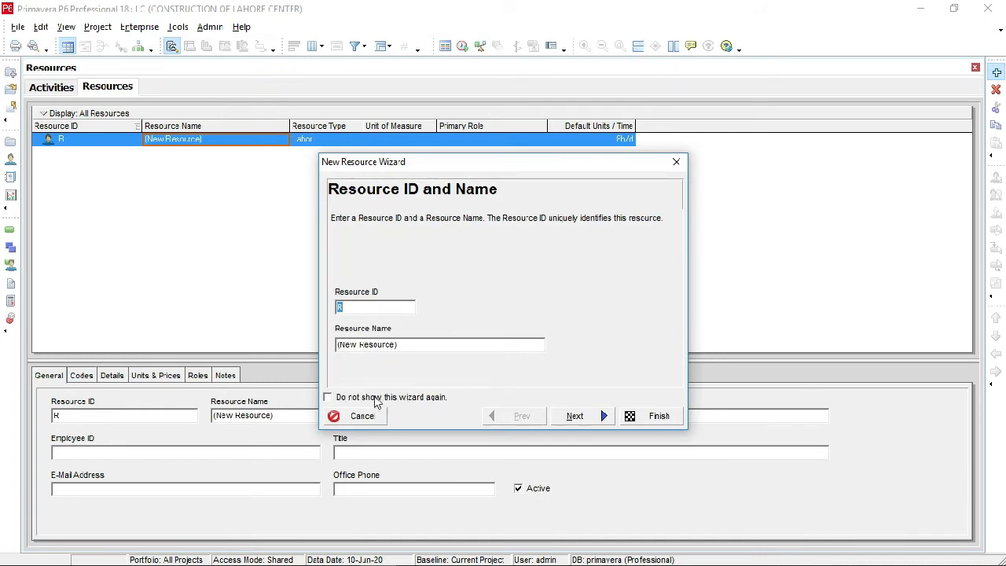
click(327, 397)
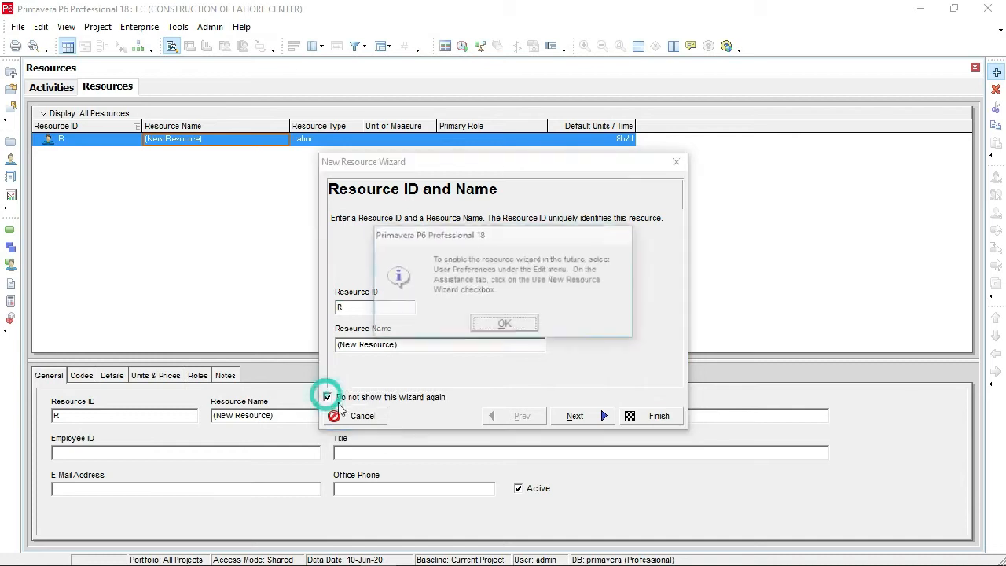
click(481, 323)
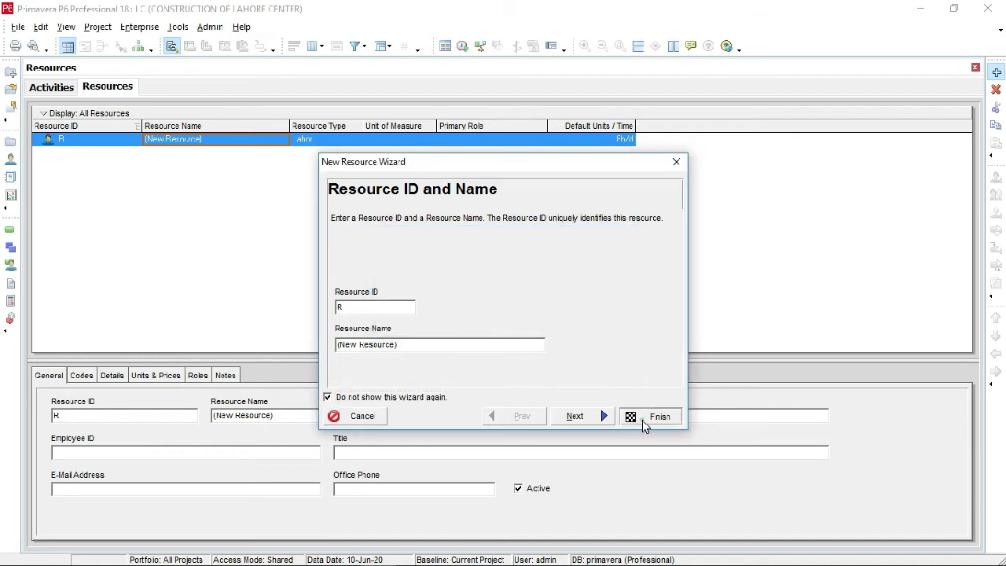
click(642, 418)
- Set the new resource's ID to Rlc
click(79, 141)
click(79, 143)
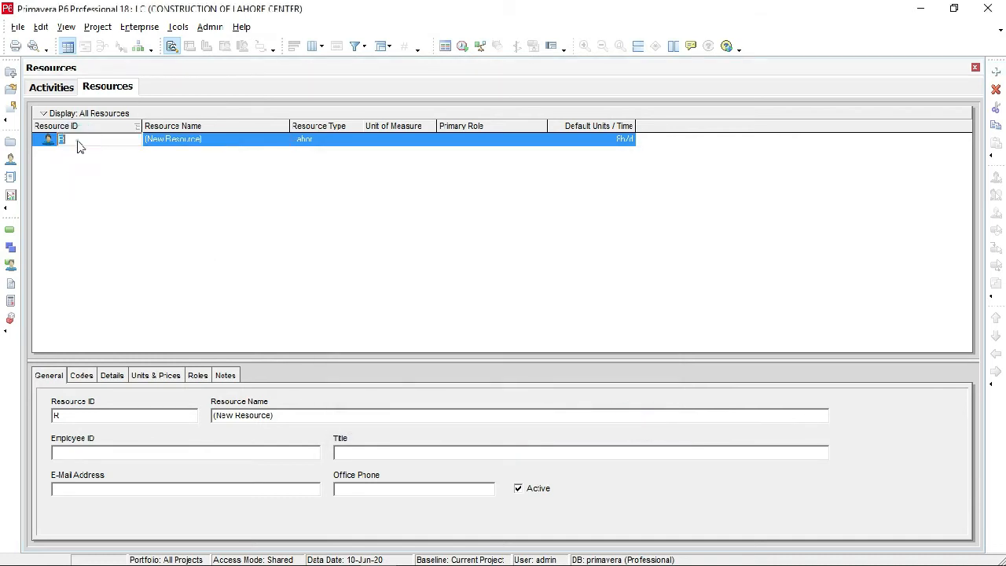
click(78, 142)
click(215, 147)
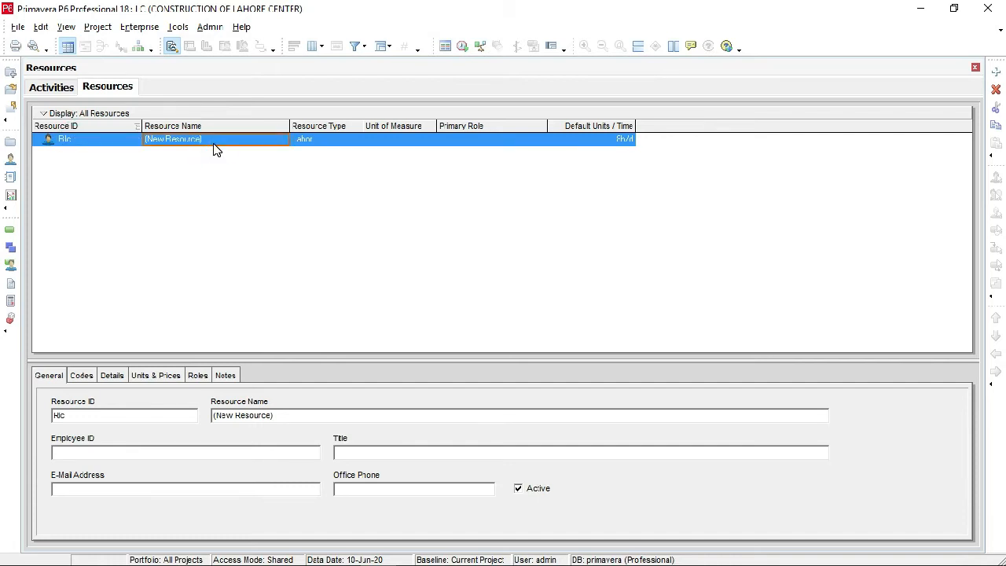
- Name the Rlc resource "resources of lahore center"
click(214, 145)
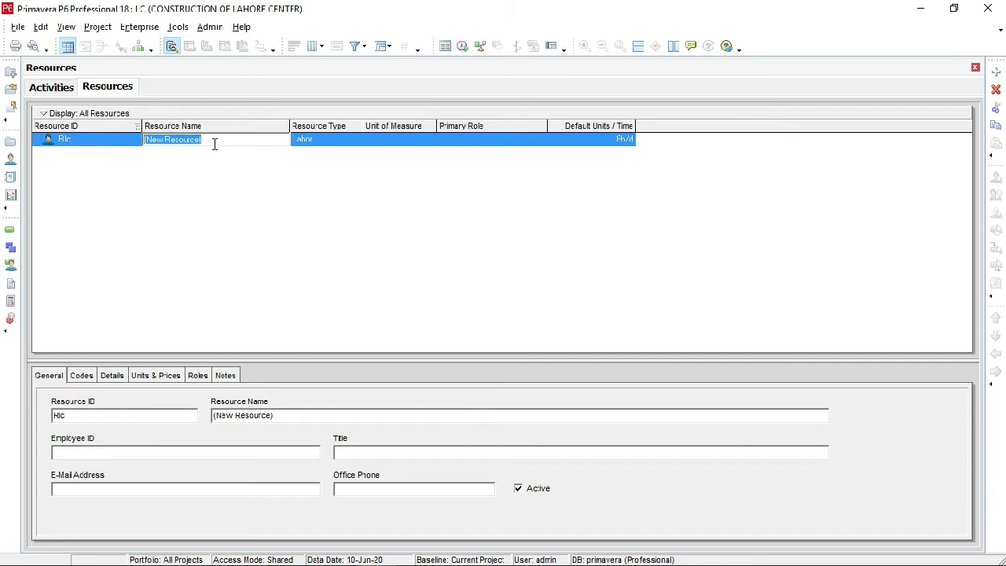
text(r)
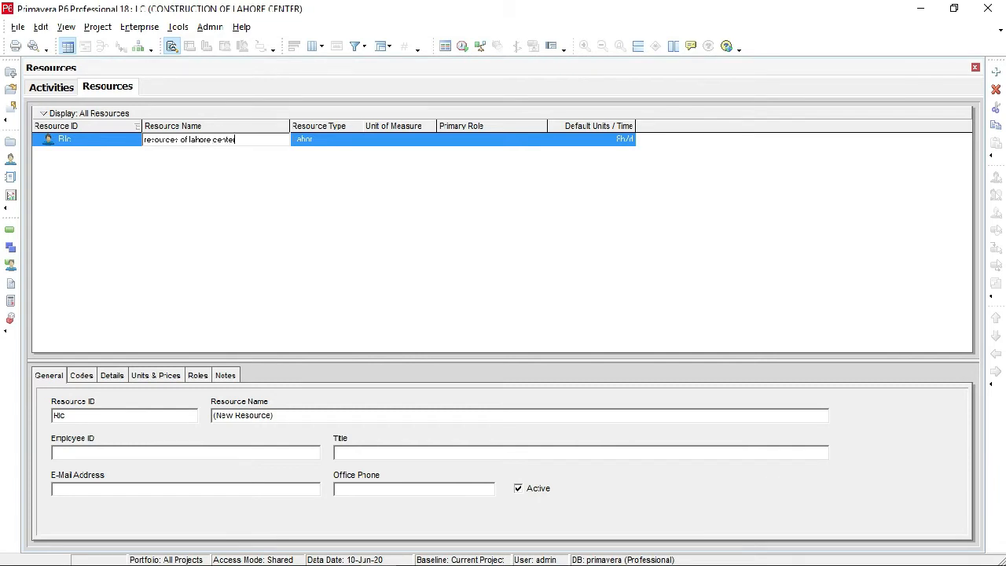
click(398, 215)
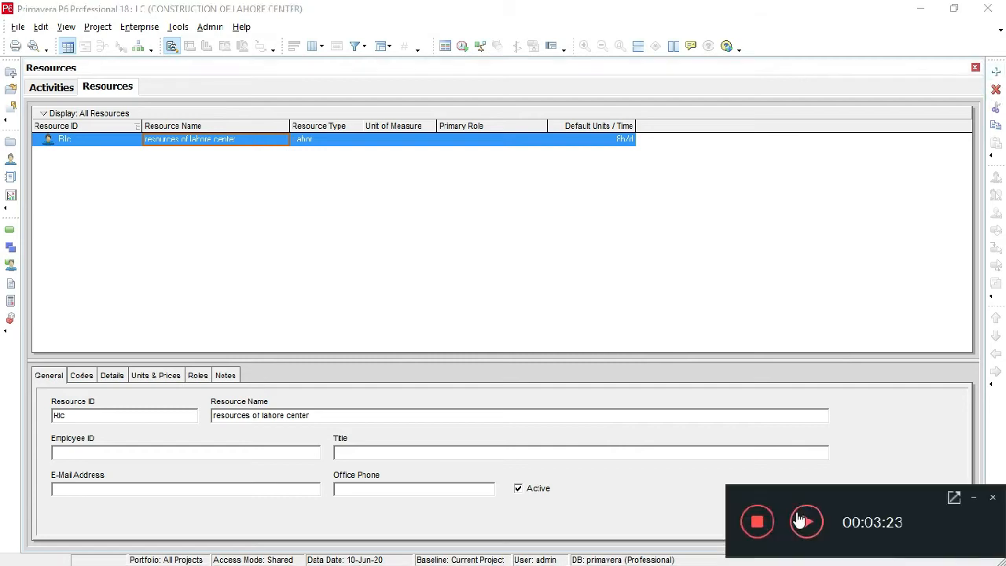
- Add a resource beneath "resources of lahore center" with the ID mp and the name "man power"
click(995, 72)
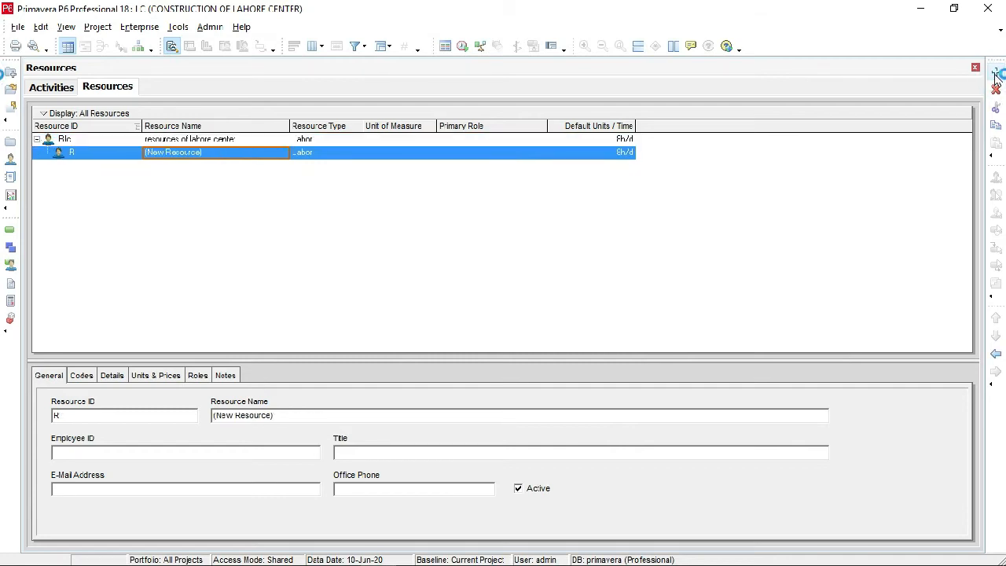
click(221, 153)
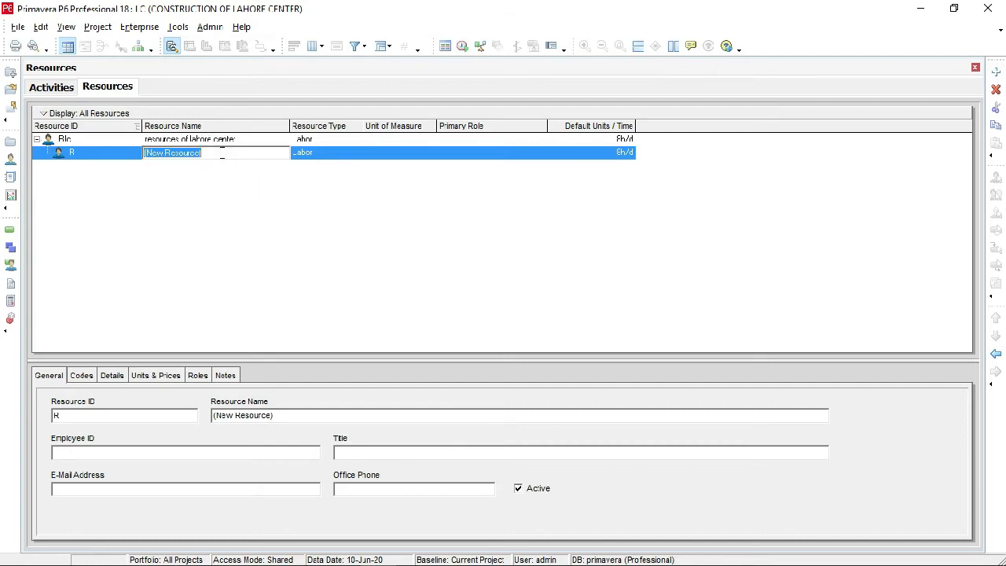
key(BackSpace)
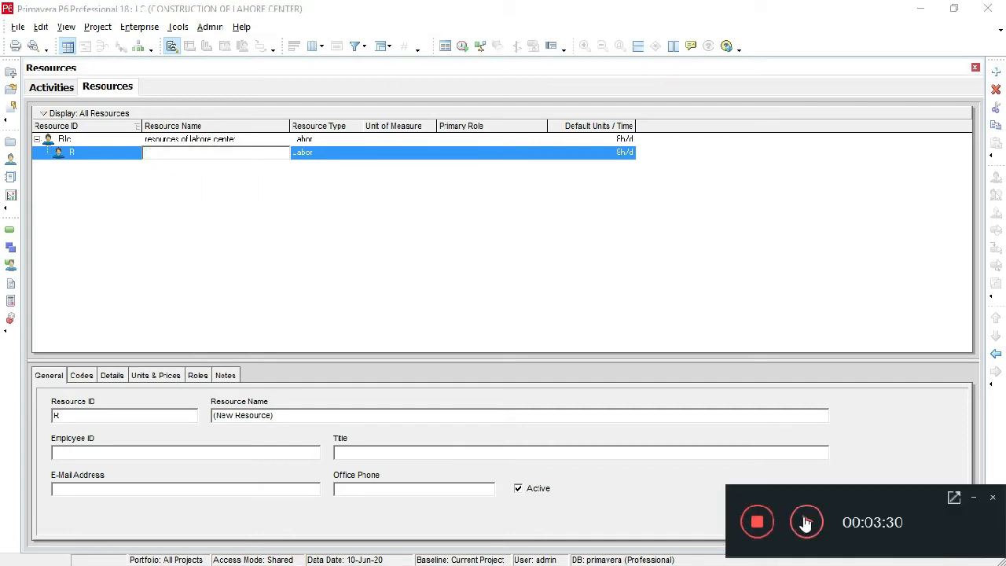
click(81, 154)
click(491, 316)
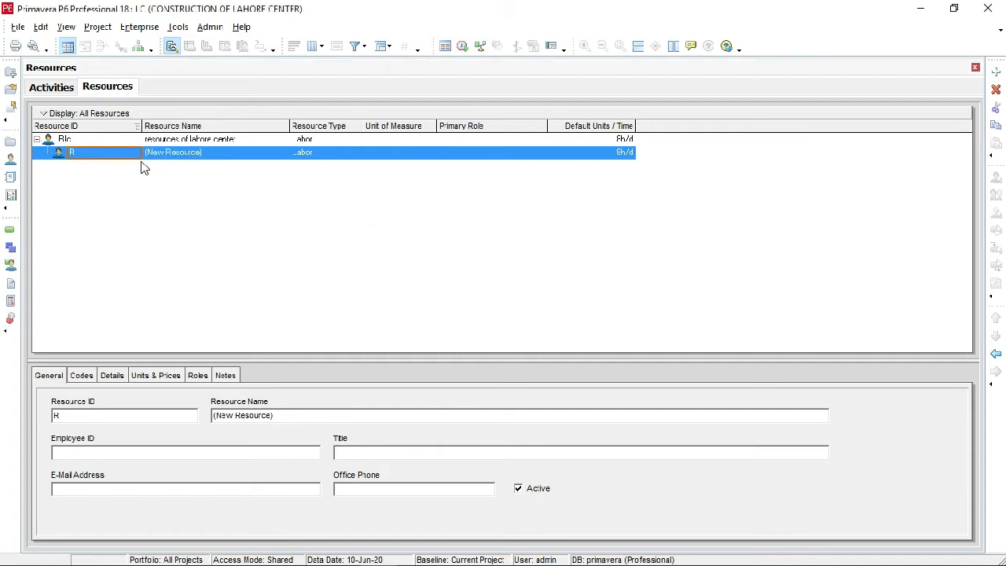
click(101, 149)
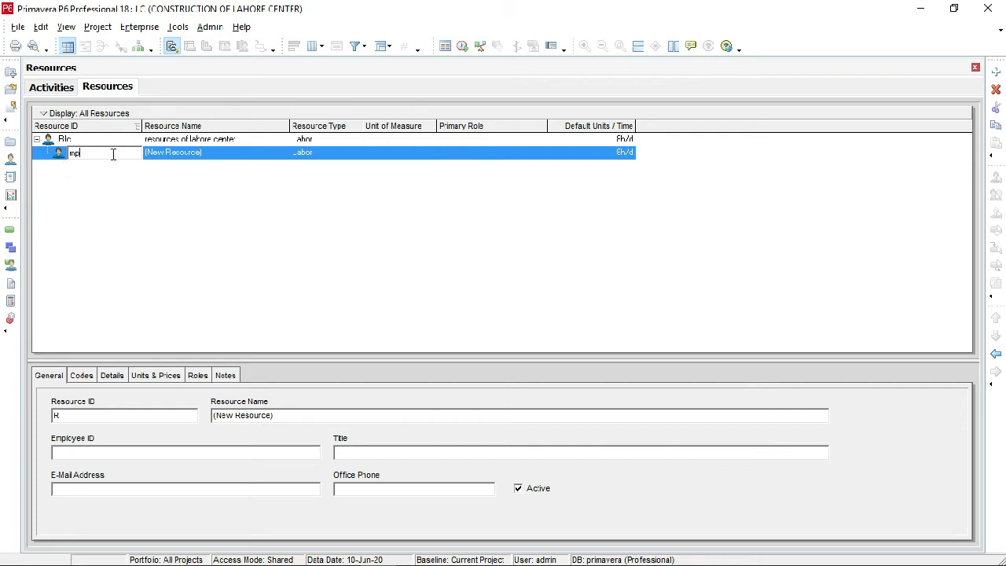
click(216, 154)
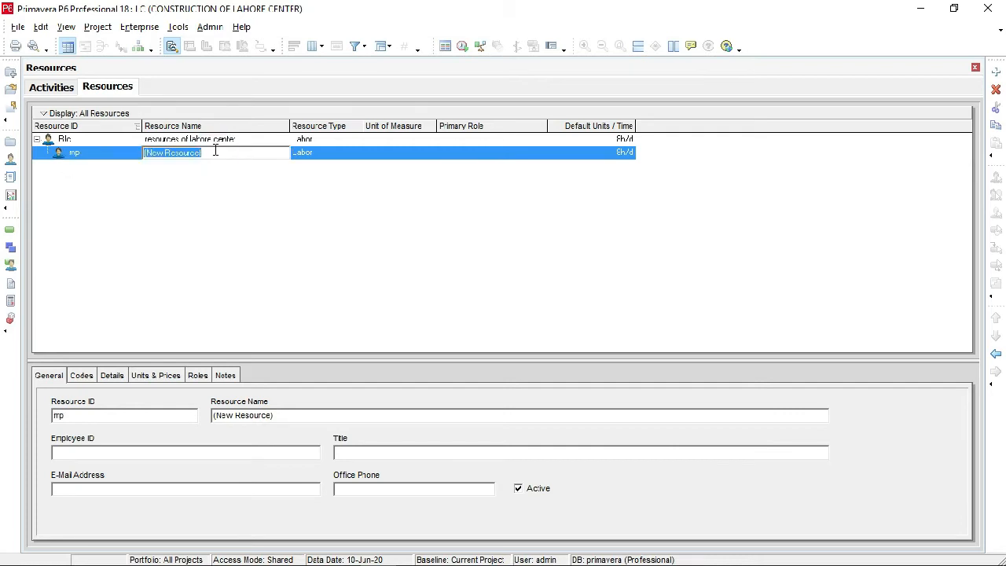
text(mo)
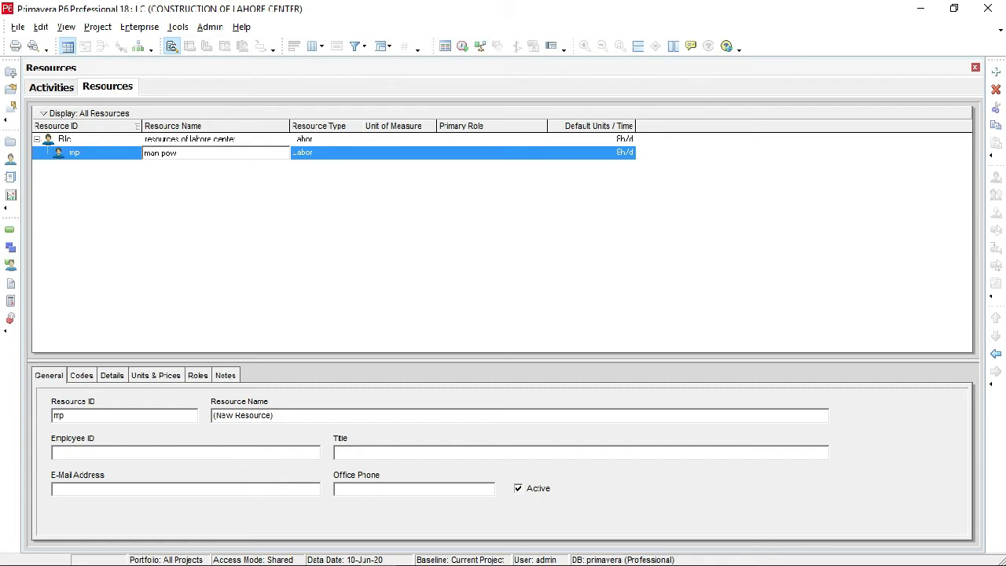
click(329, 220)
- Add a resource at the same level as man power with the ID ma and the name "material"
click(996, 74)
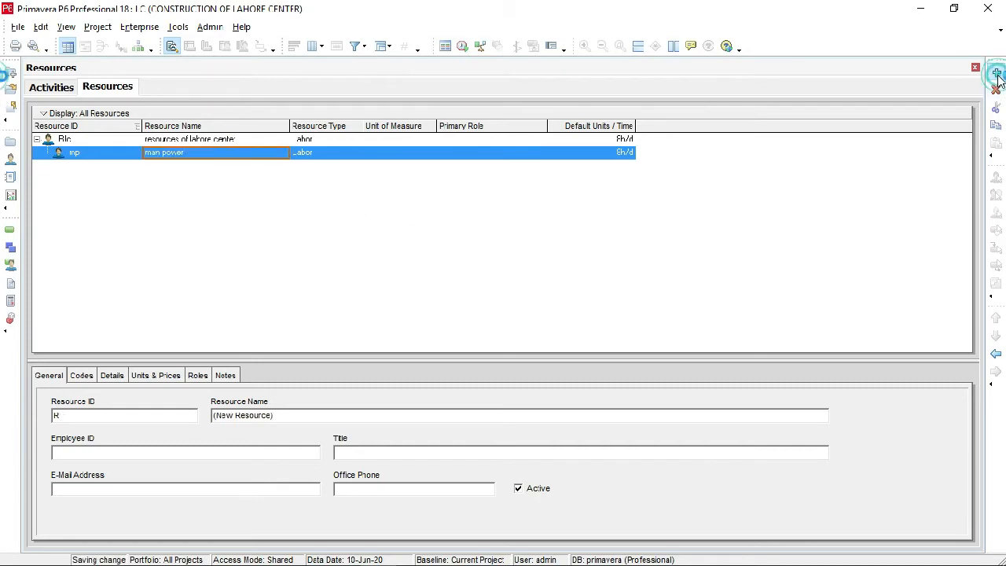
click(996, 356)
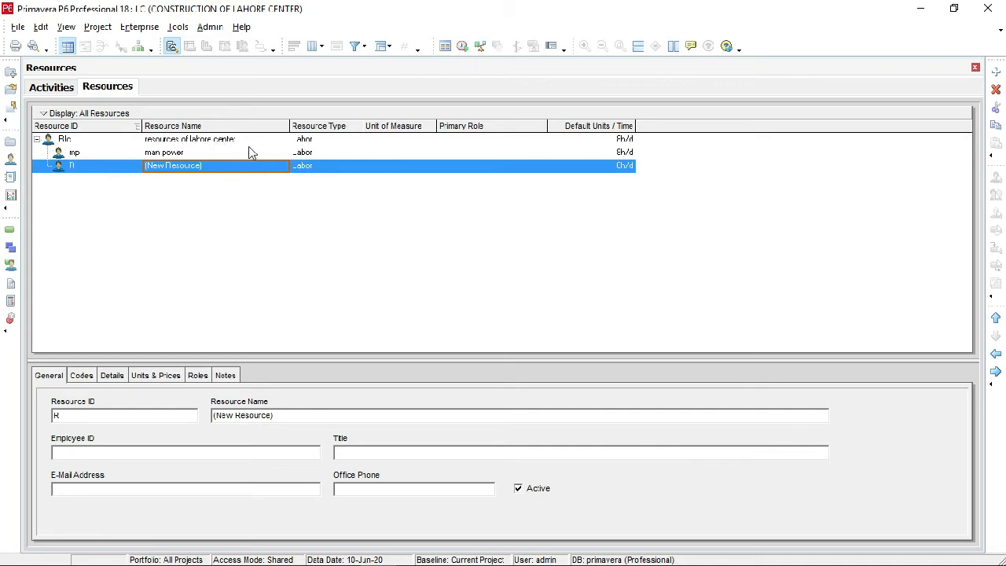
click(99, 168)
click(100, 165)
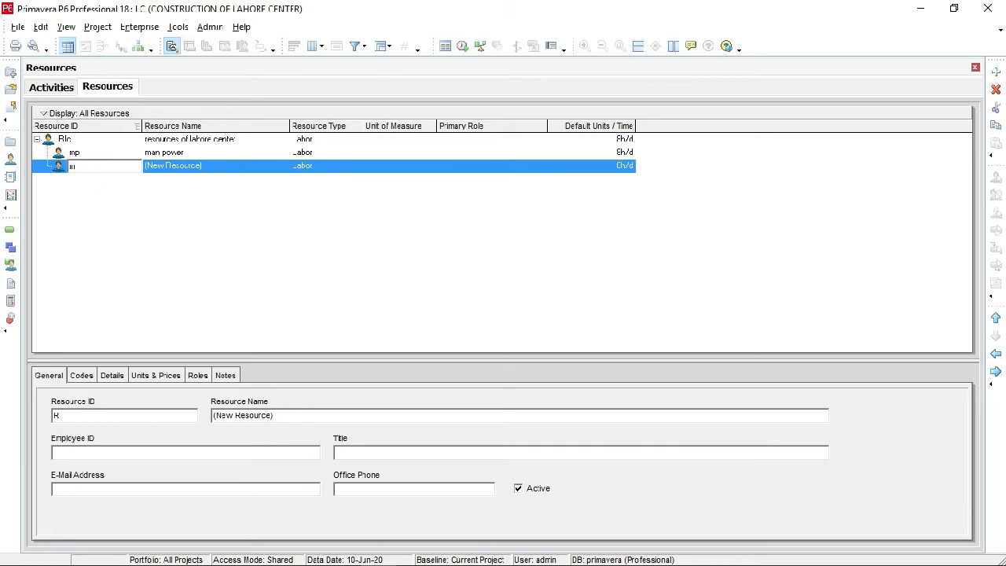
click(197, 167)
click(201, 166)
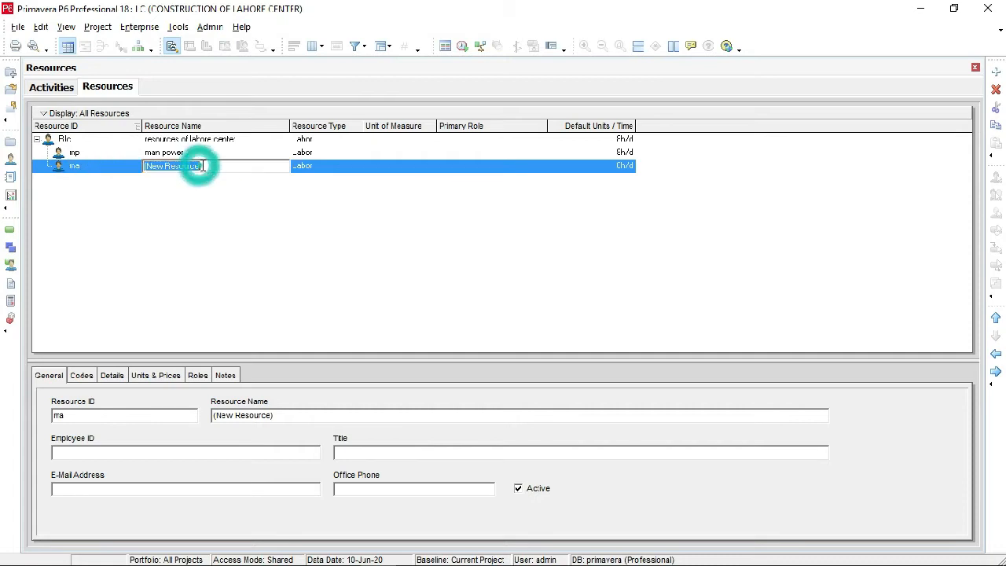
text(material)
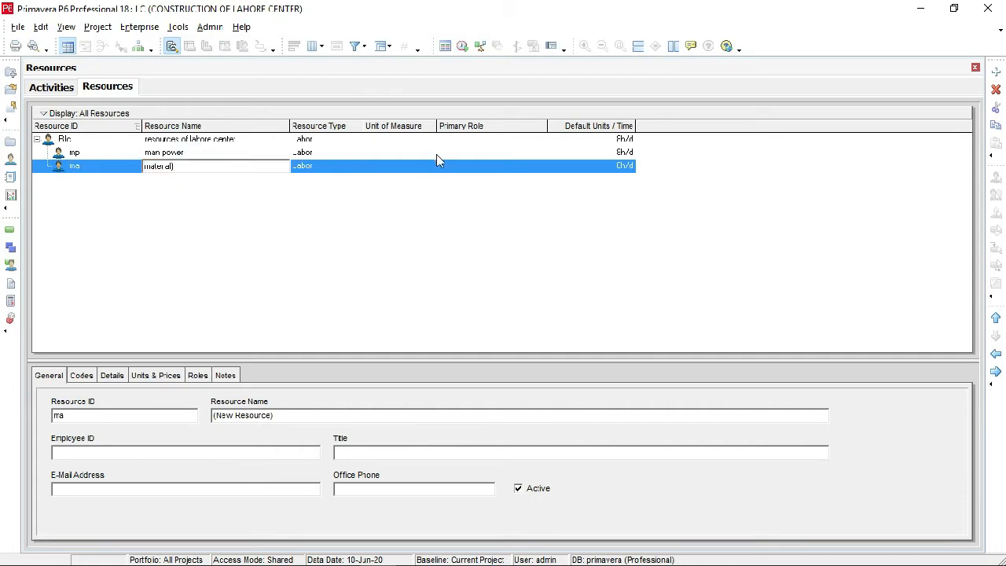
click(184, 165)
key(BackSpace)
- Add a resource at the same level as material and set its ID to mach
click(995, 72)
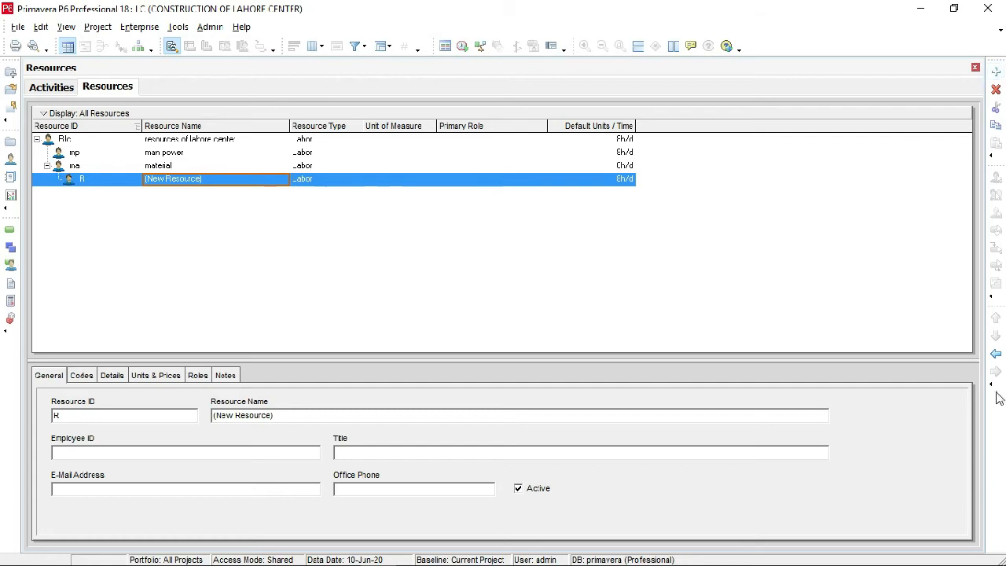
click(995, 356)
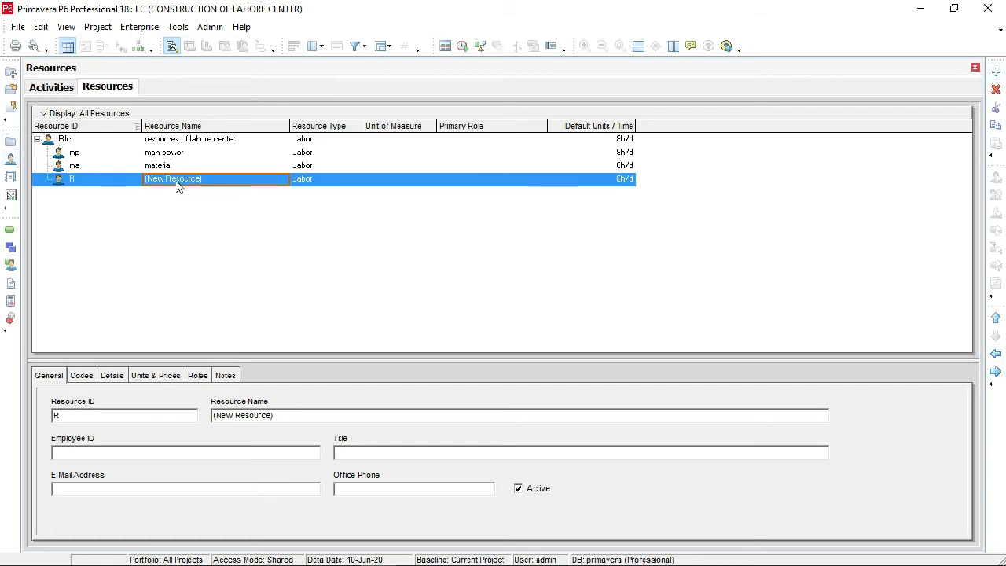
click(121, 180)
text(mach)
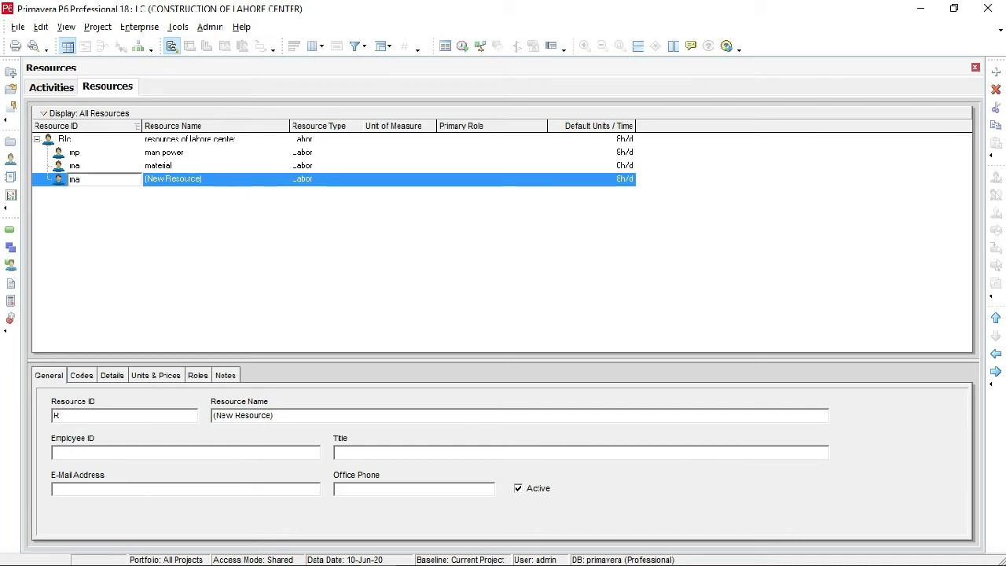
- Change the material resource's ID to mat
click(81, 165)
click(83, 166)
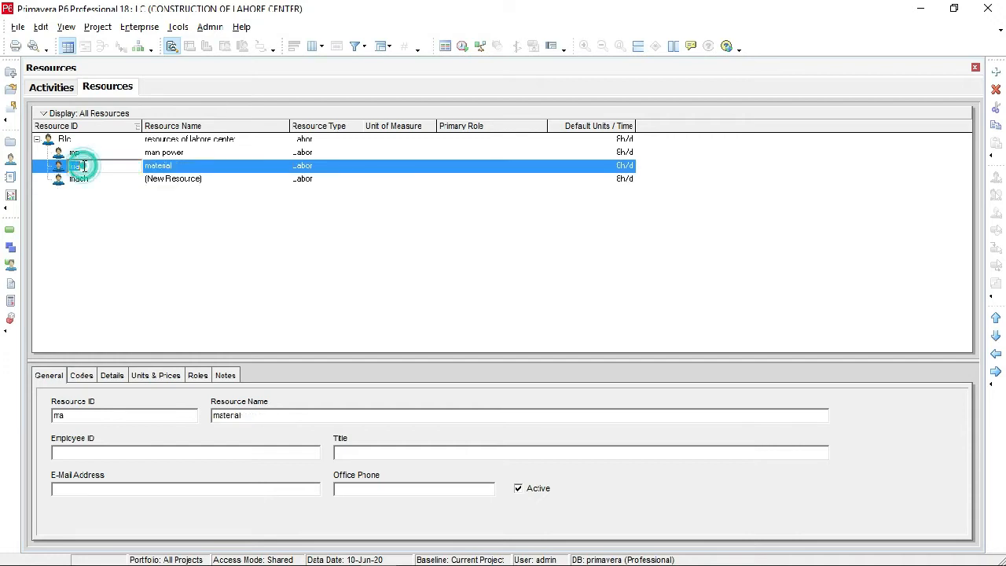
click(84, 166)
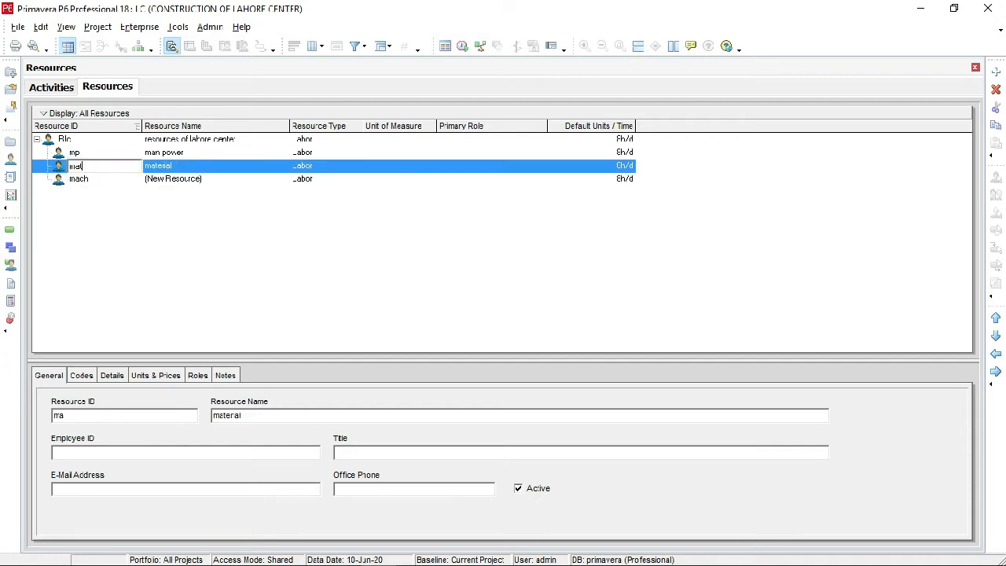
text(t)
- Name the mach resource "machine"
click(162, 183)
click(191, 178)
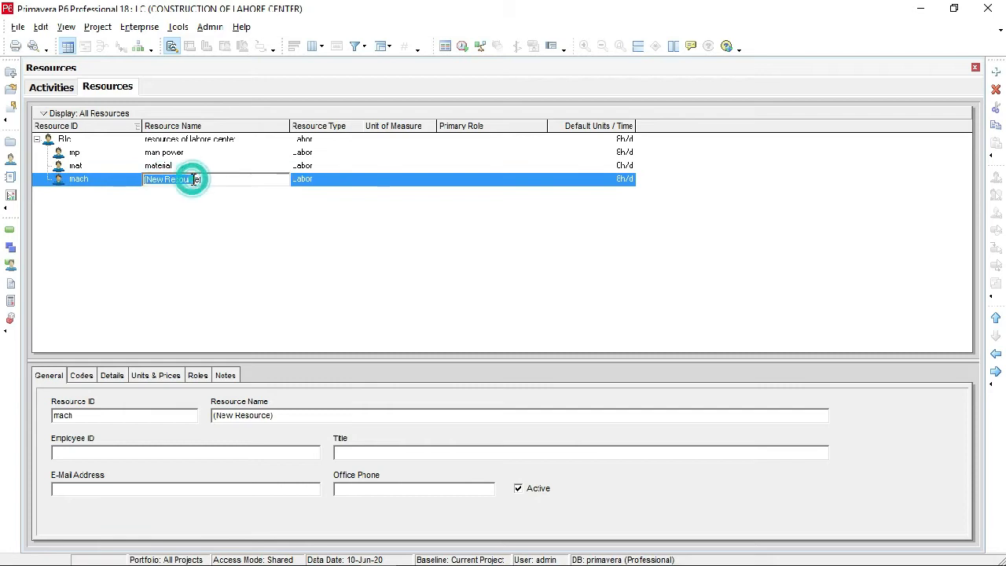
click(209, 179)
drag(211, 180, 131, 191)
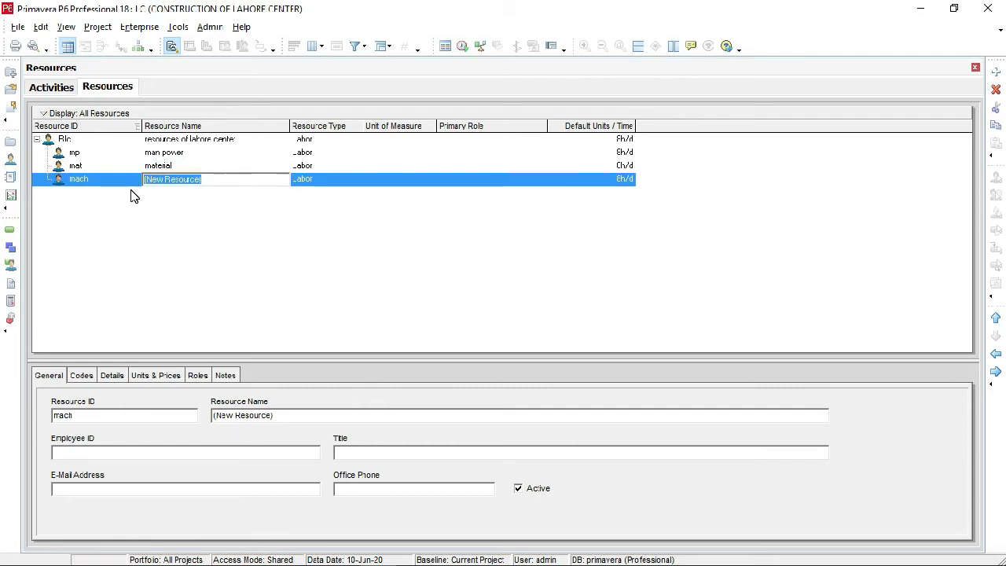
text(mach)
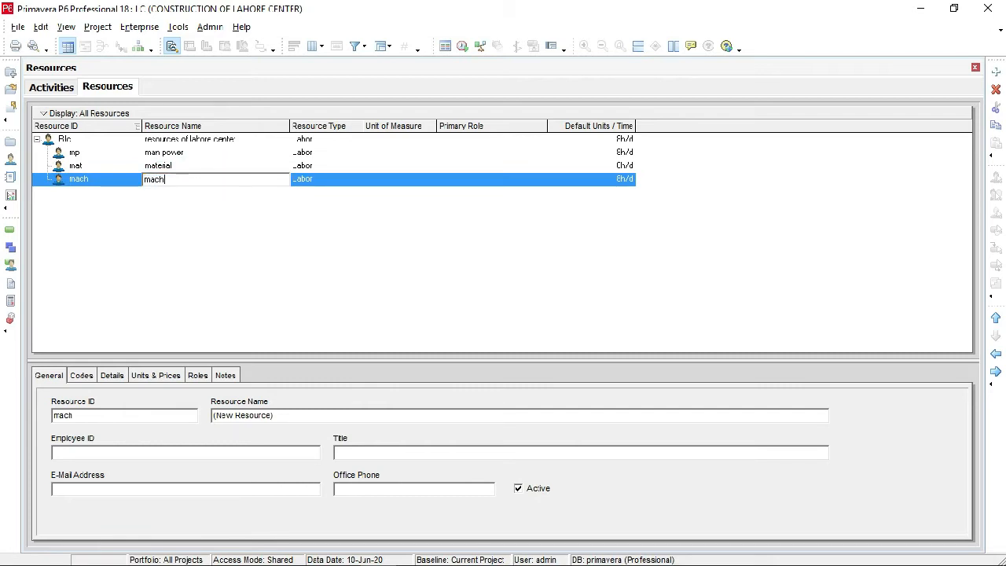
text(ine)
key(Return)
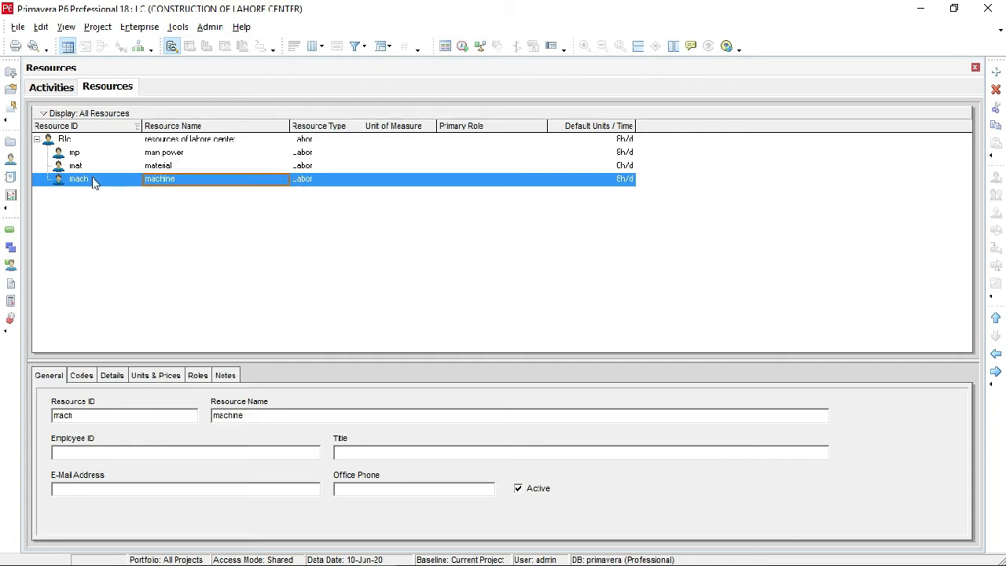
- Add a resource beneath man power with the ID hp and the name "helper"
click(171, 155)
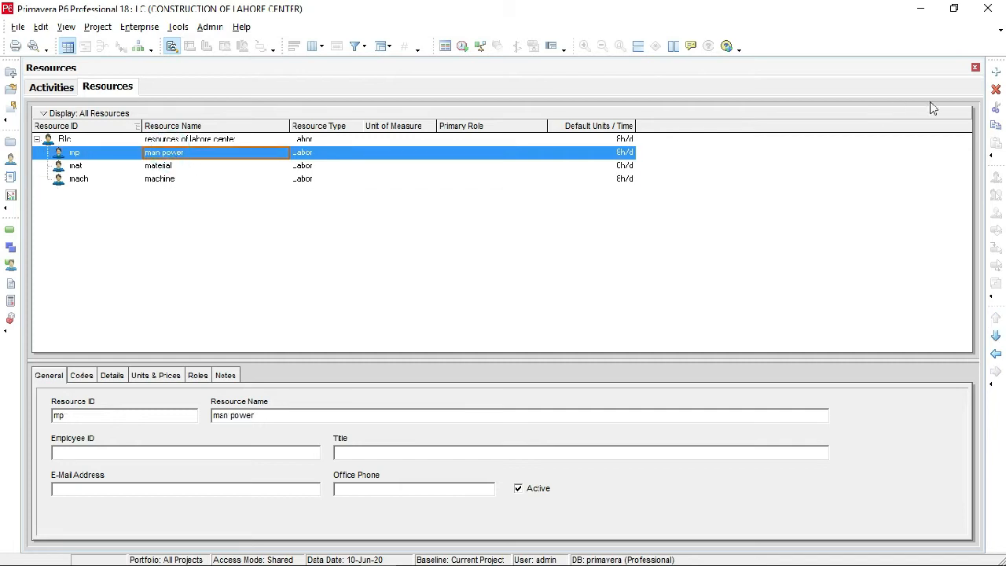
click(996, 71)
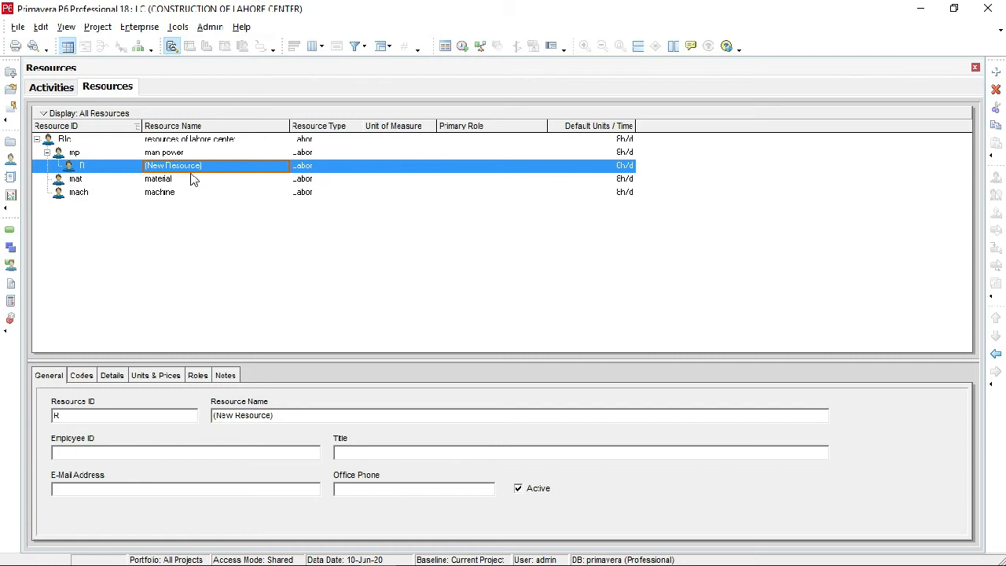
click(87, 166)
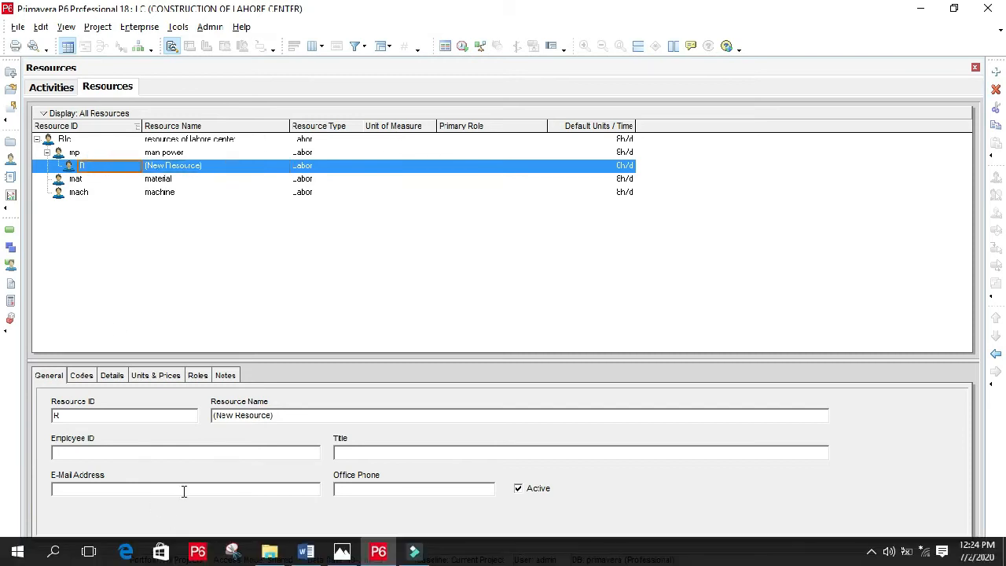
key(BackSpace)
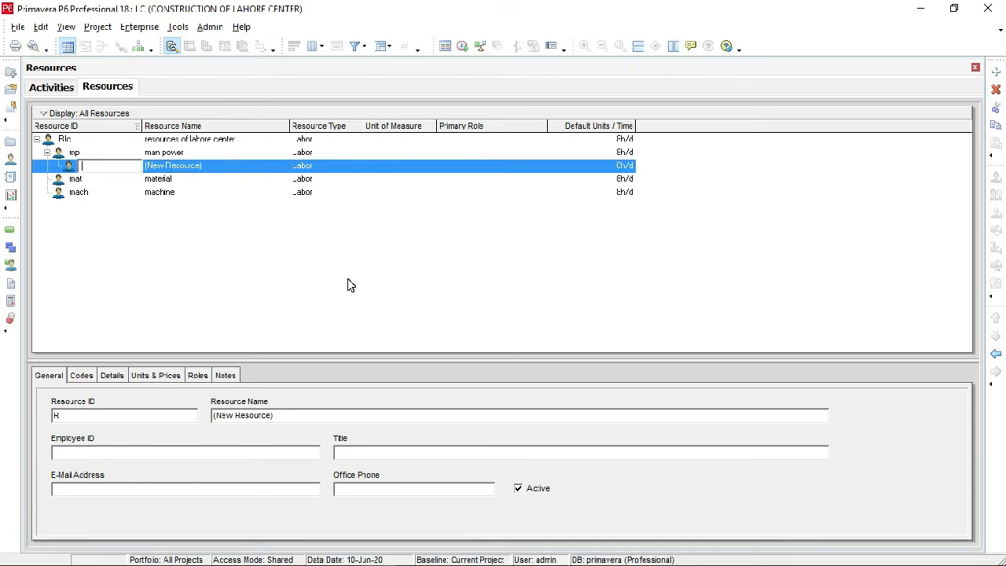
text(hp)
click(209, 168)
click(211, 166)
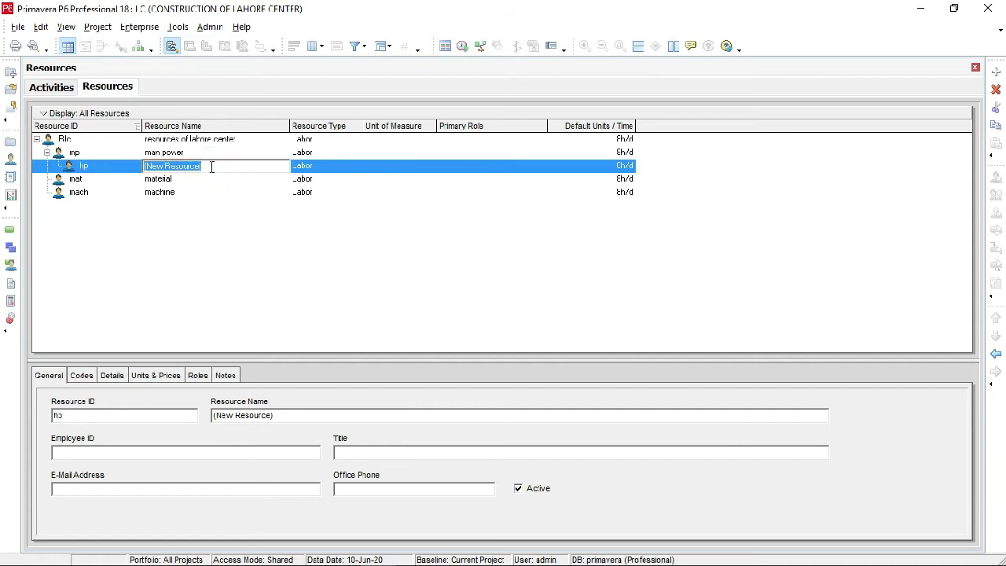
text(helpe)
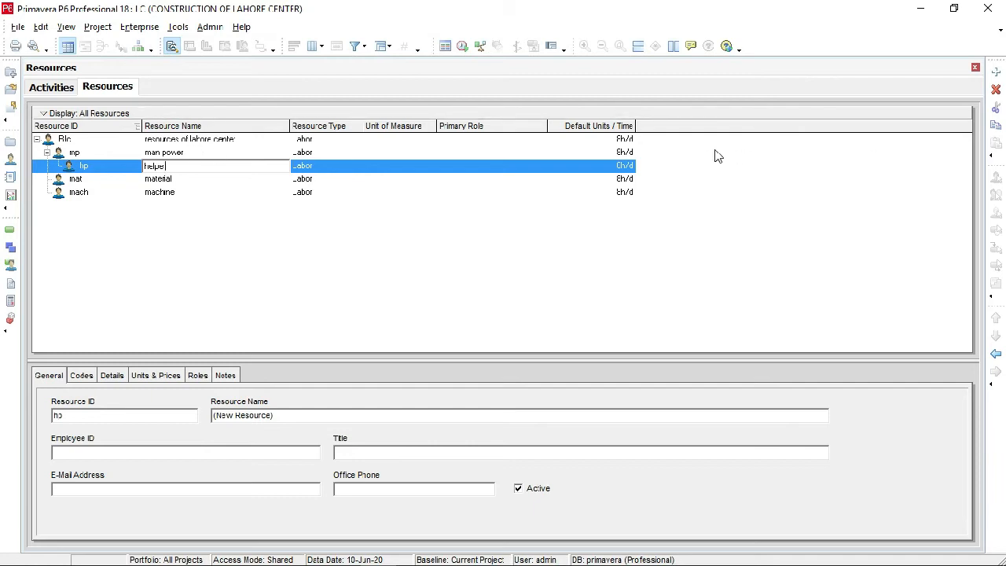
text(r)
- Add a resource beneath man power, at the same level as helper, with the ID mas and the name "mason"
click(997, 73)
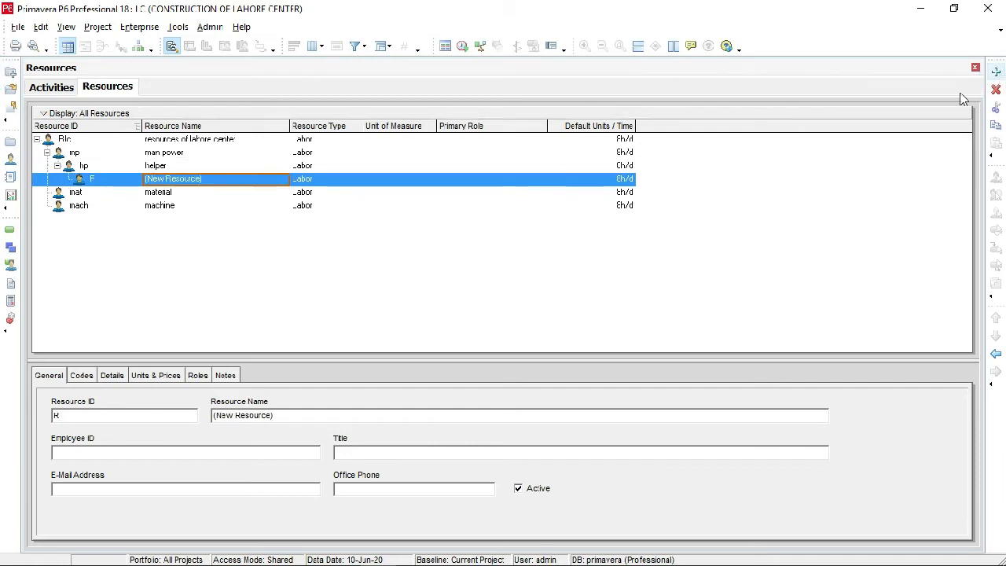
click(996, 355)
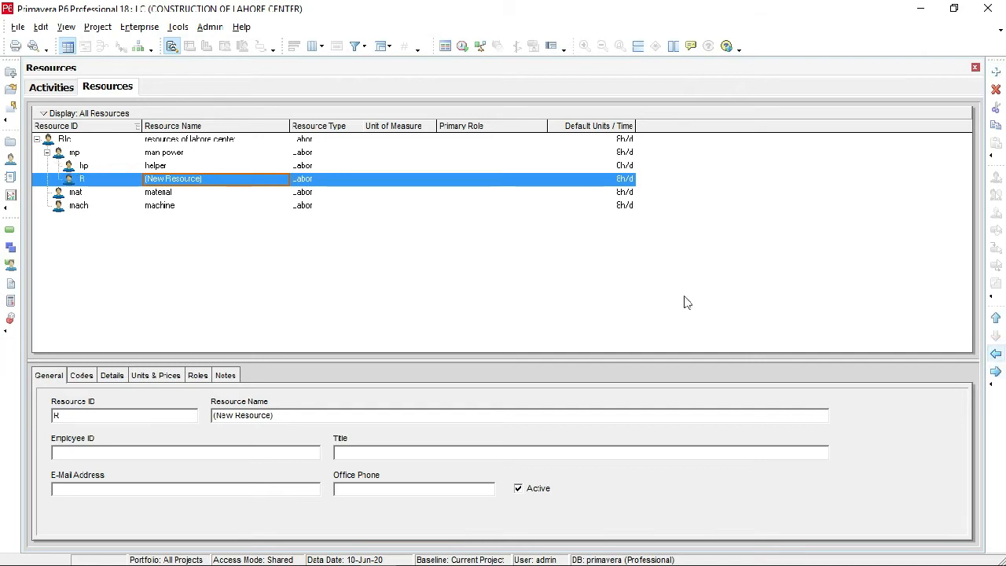
click(118, 181)
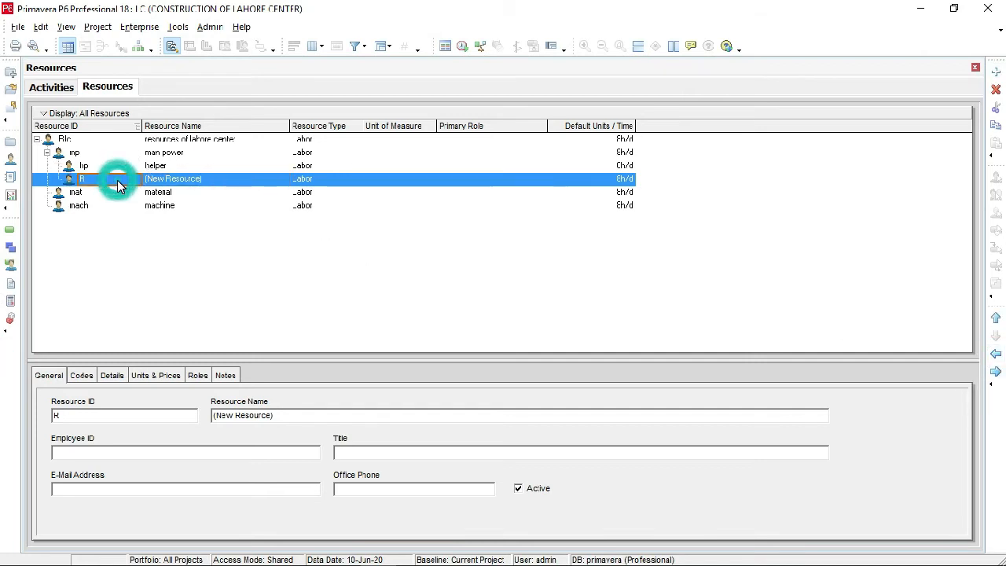
text(ma)
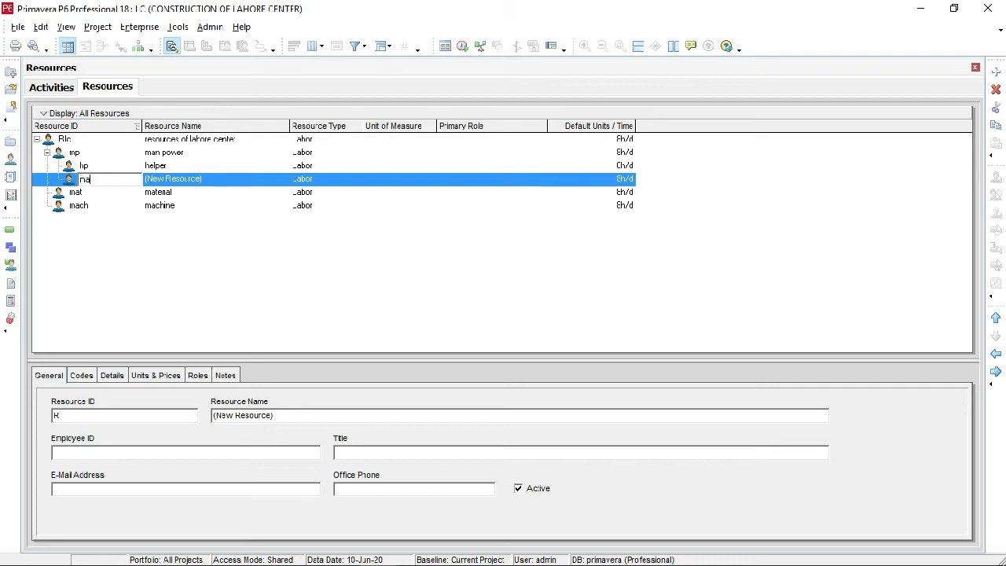
text(ss)
click(209, 183)
click(212, 183)
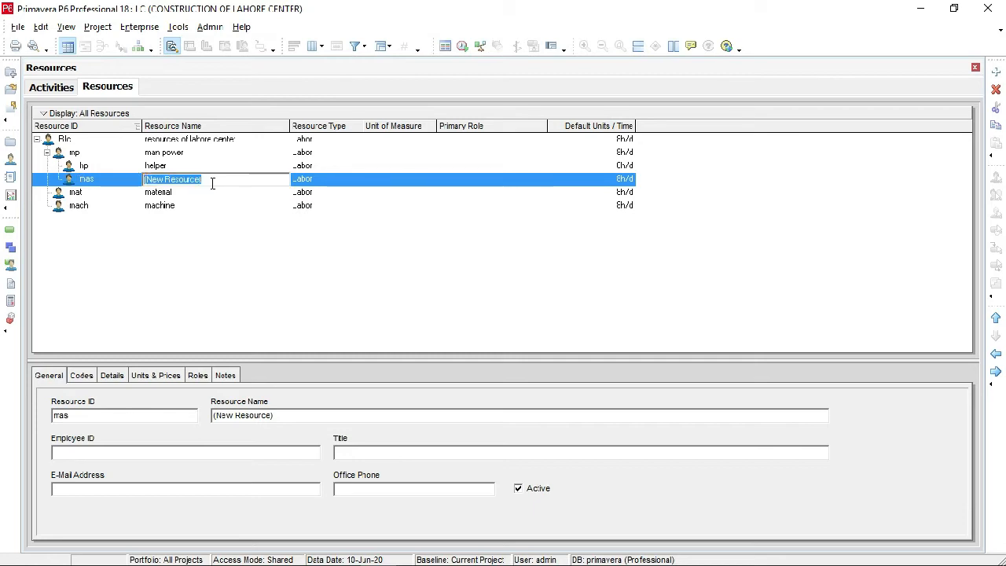
text(mason)
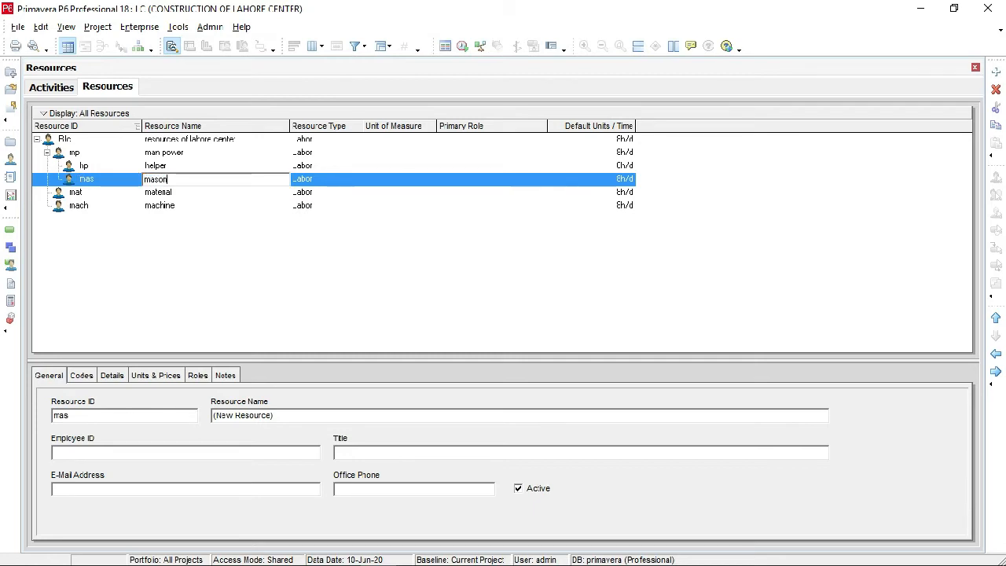
- Change the mason resource's ID to msn
click(100, 166)
click(100, 179)
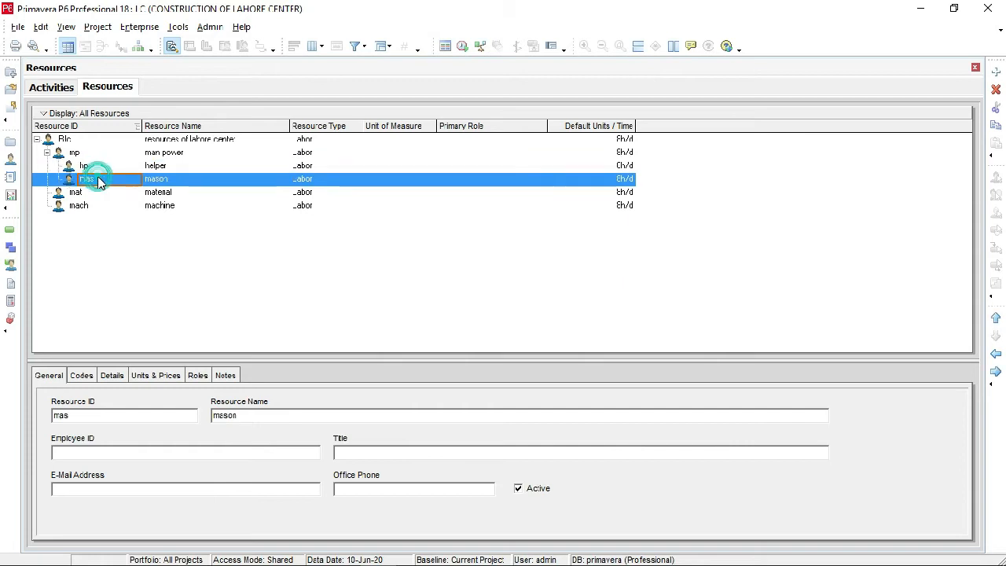
click(99, 179)
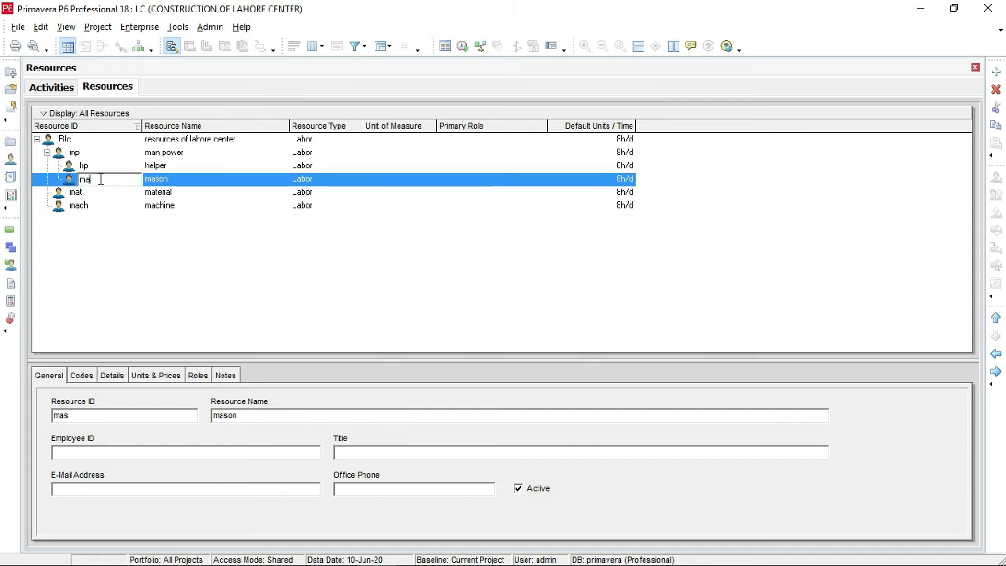
key(BackSpace)
text(sn)
- Add a resource at the same level as mason with the ID stl and the name "steel fixer"
click(996, 73)
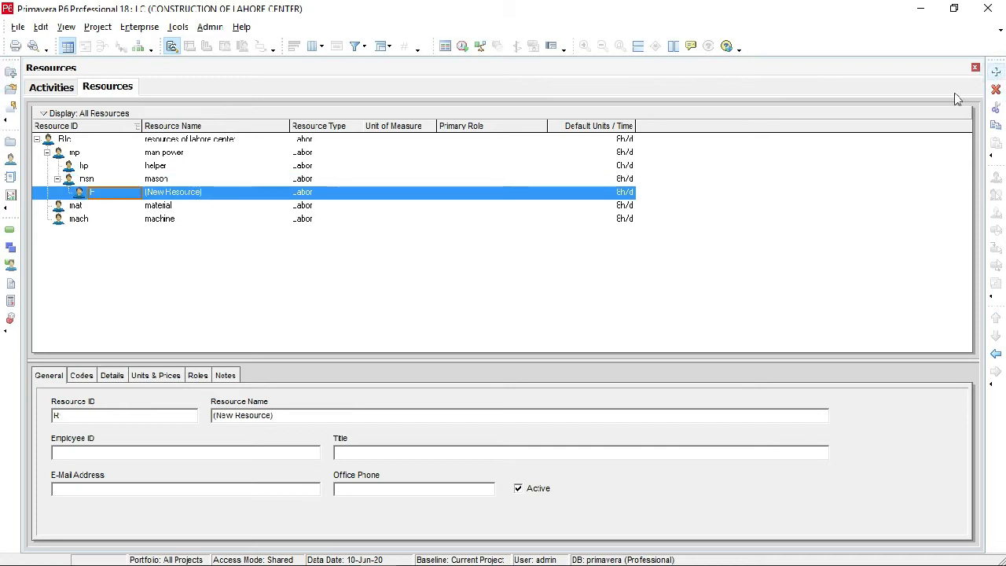
click(994, 356)
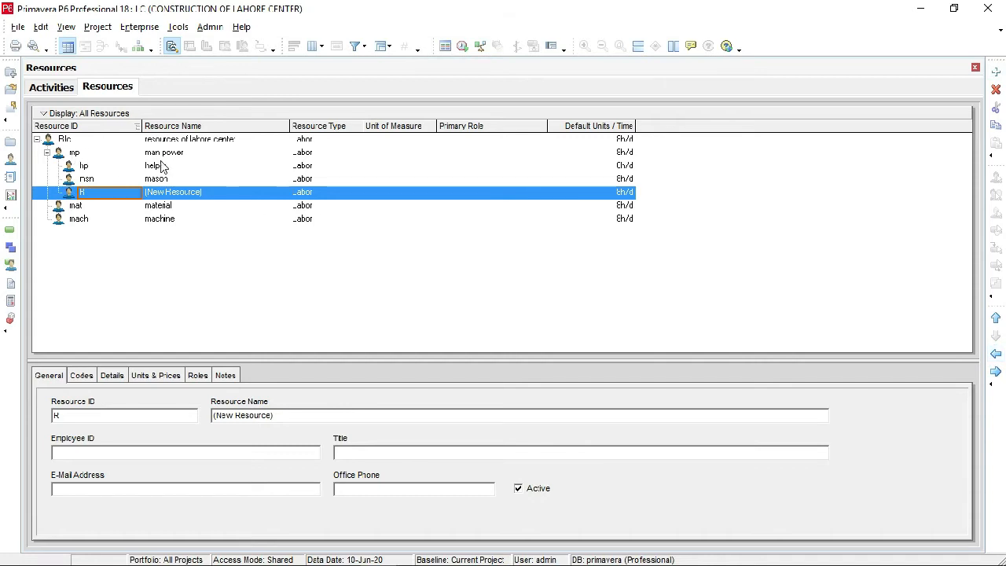
key(F2)
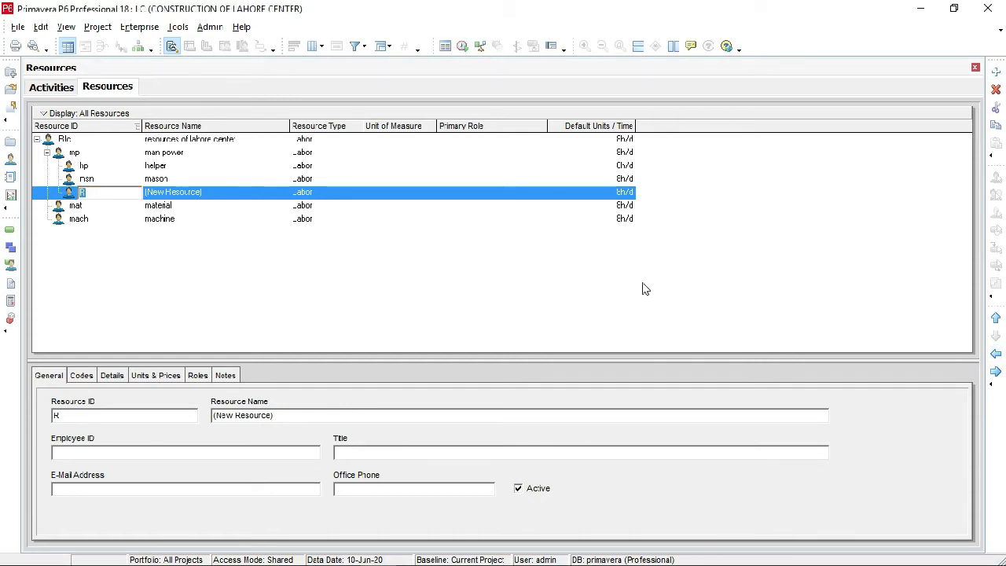
text(stl)
click(207, 197)
text(s)
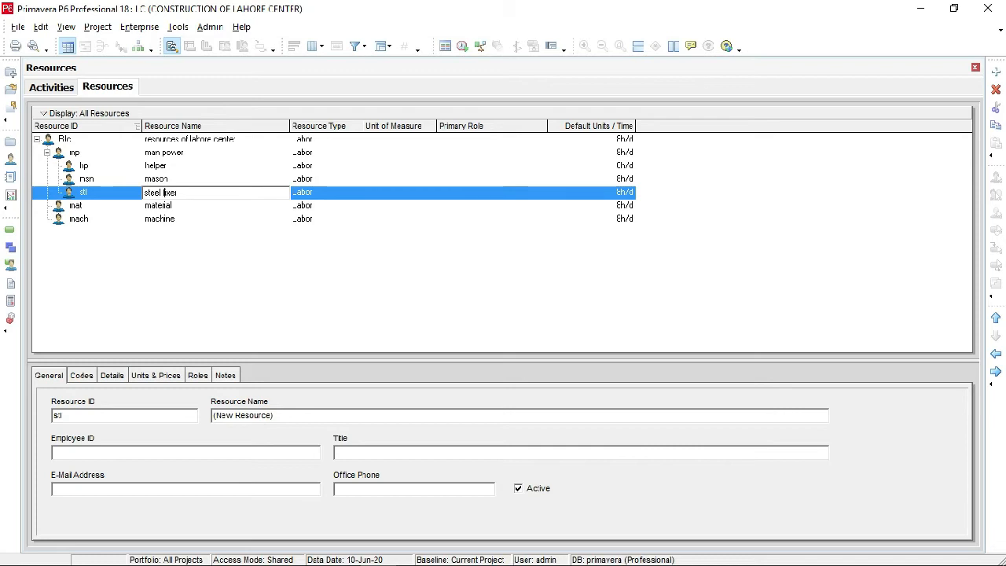
- Add a resource at the same level as steel fixer with the ID cp and the name "carpenter"
click(996, 71)
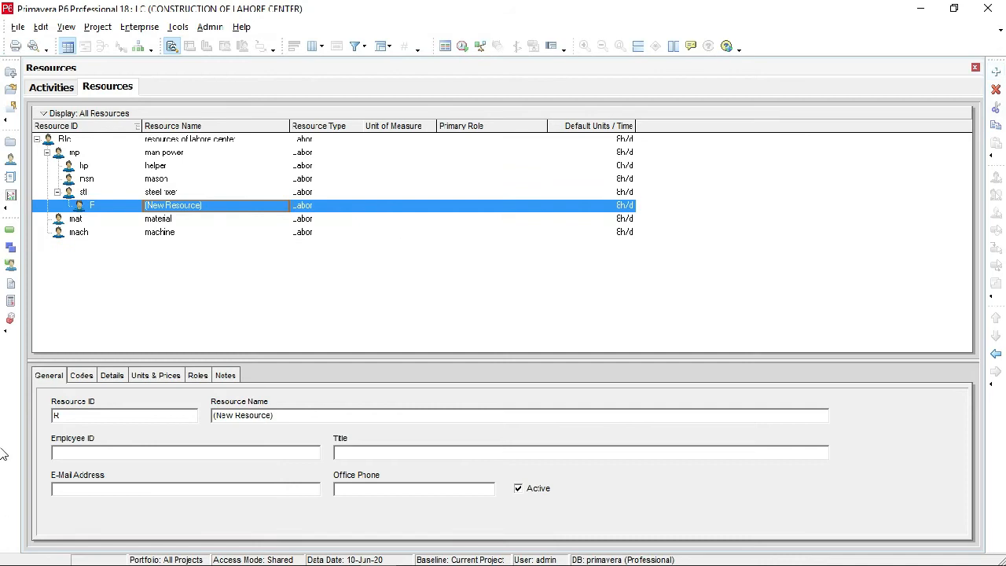
click(88, 206)
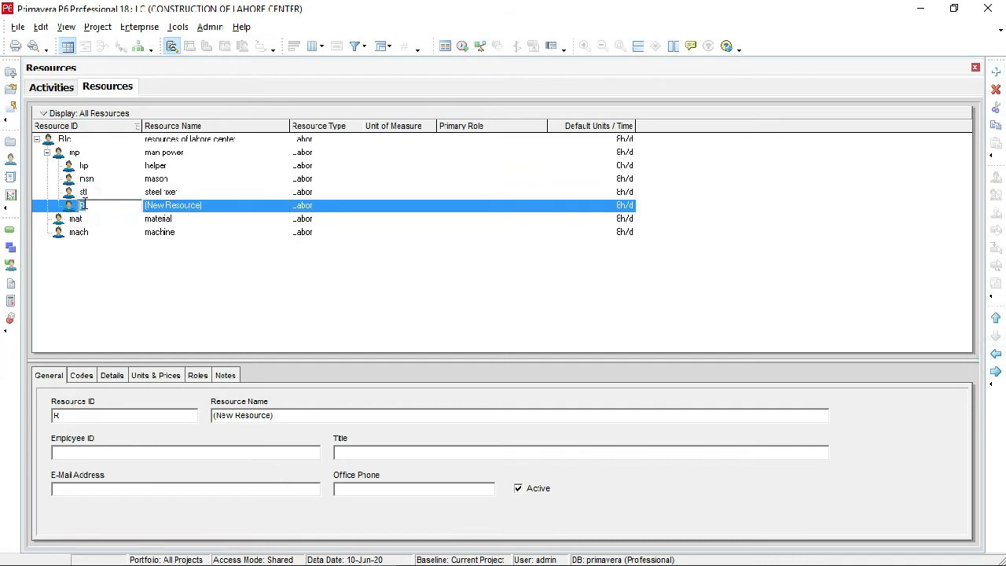
text(cp)
click(218, 209)
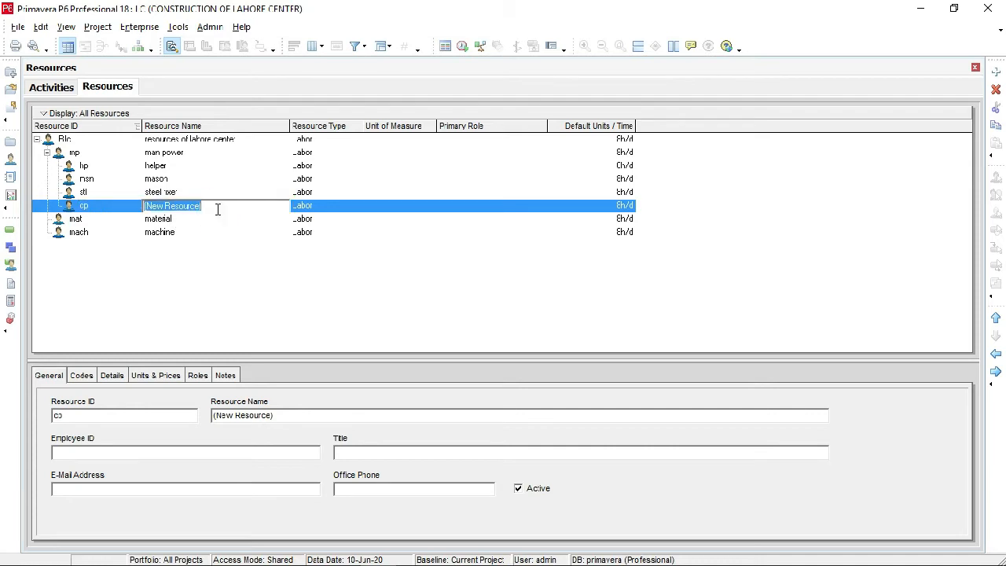
text(carpenter)
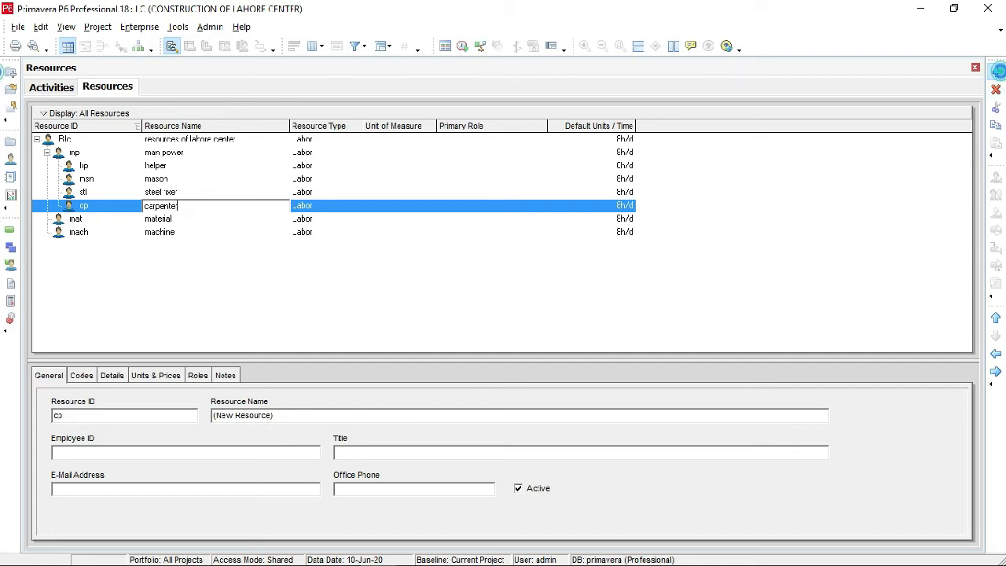
- Add a resource at the same level as carpenter with the ID p and the name "painter"
click(996, 72)
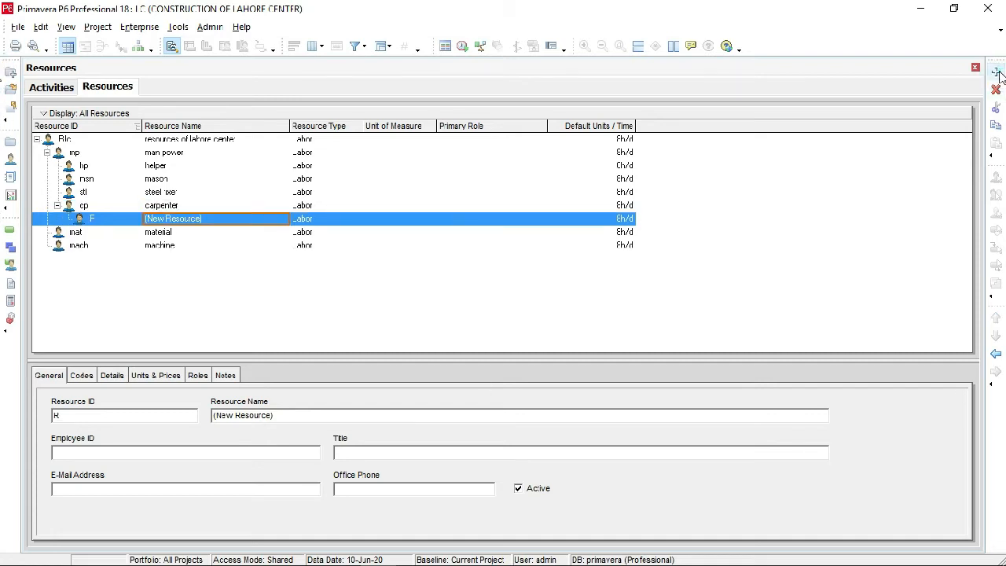
click(995, 354)
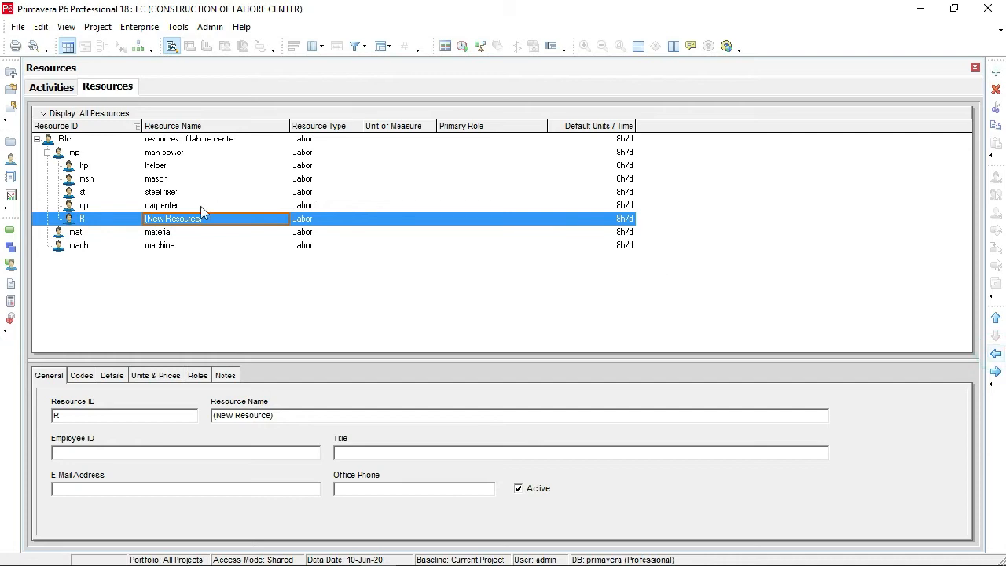
click(100, 222)
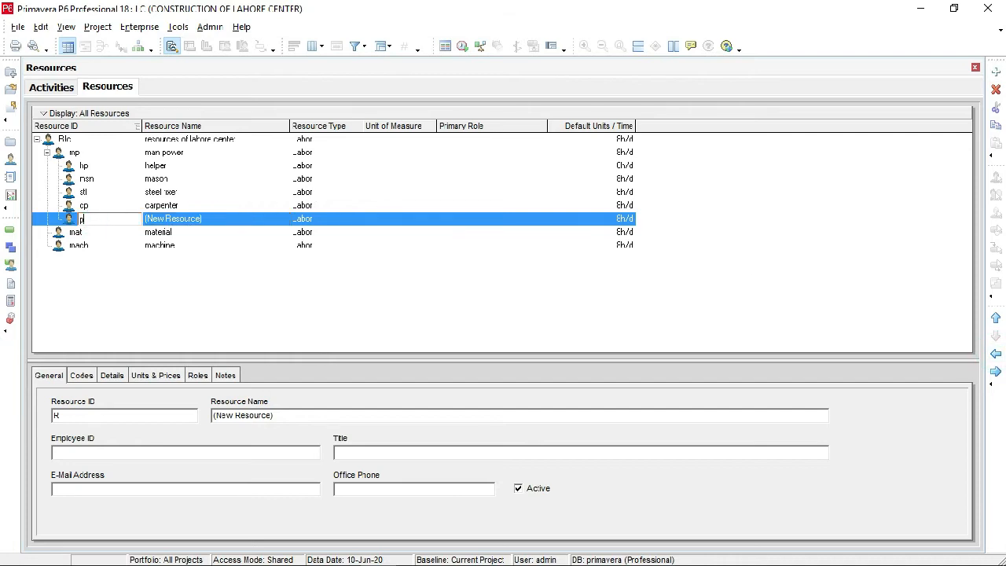
text(p)
click(213, 223)
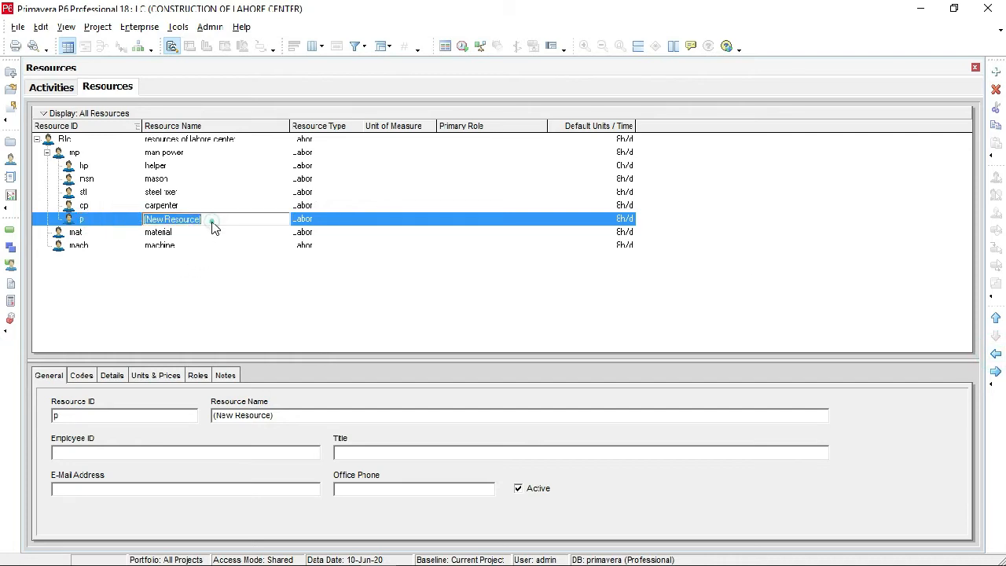
text(painter)
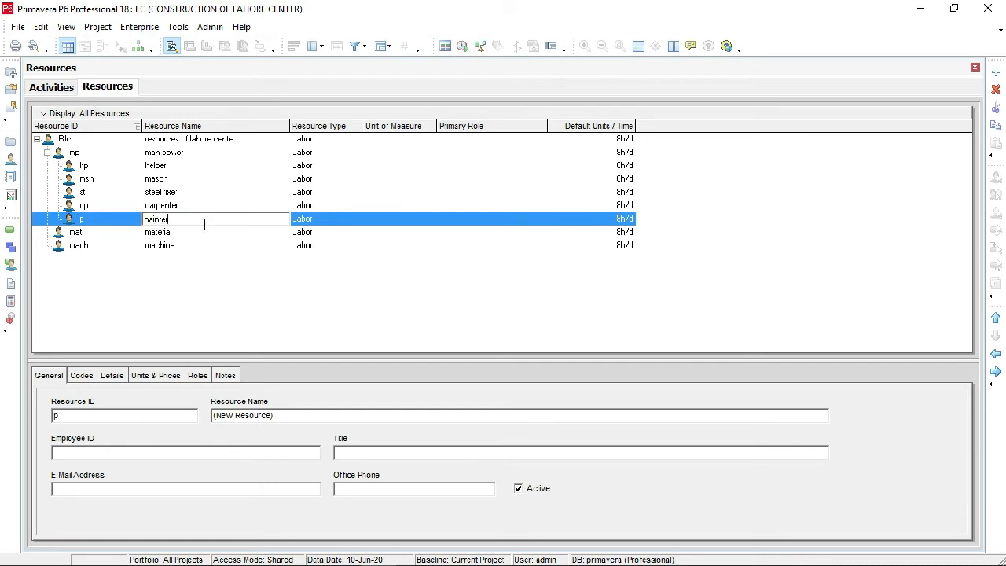
- Add a resource at the same level as painter with the ID mo and the name "machine operator"
click(996, 72)
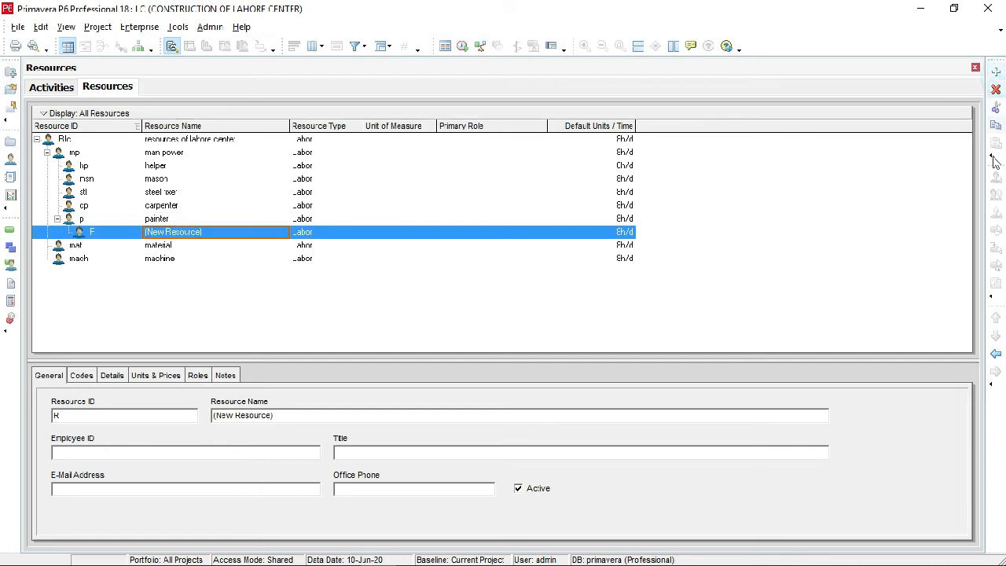
click(996, 355)
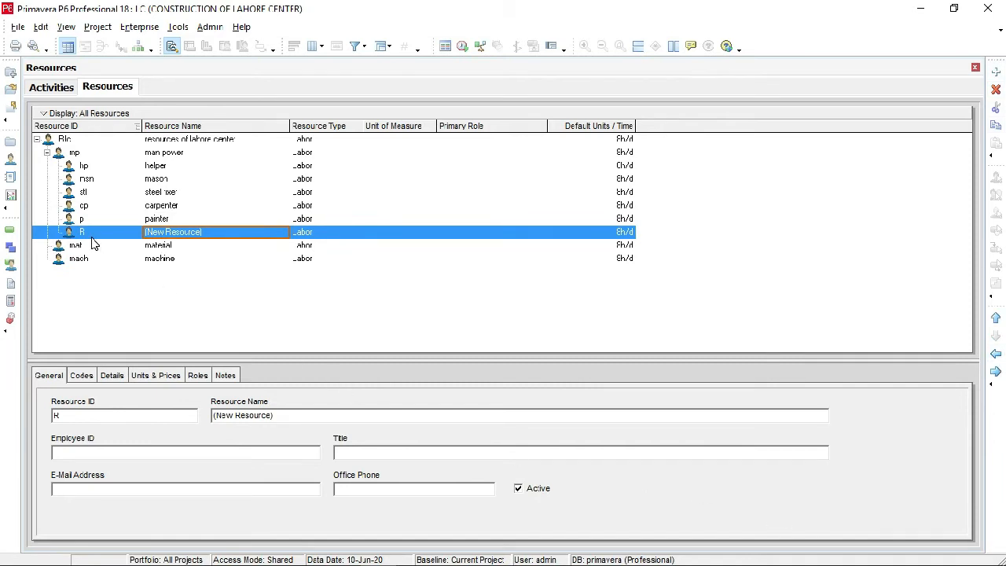
click(90, 232)
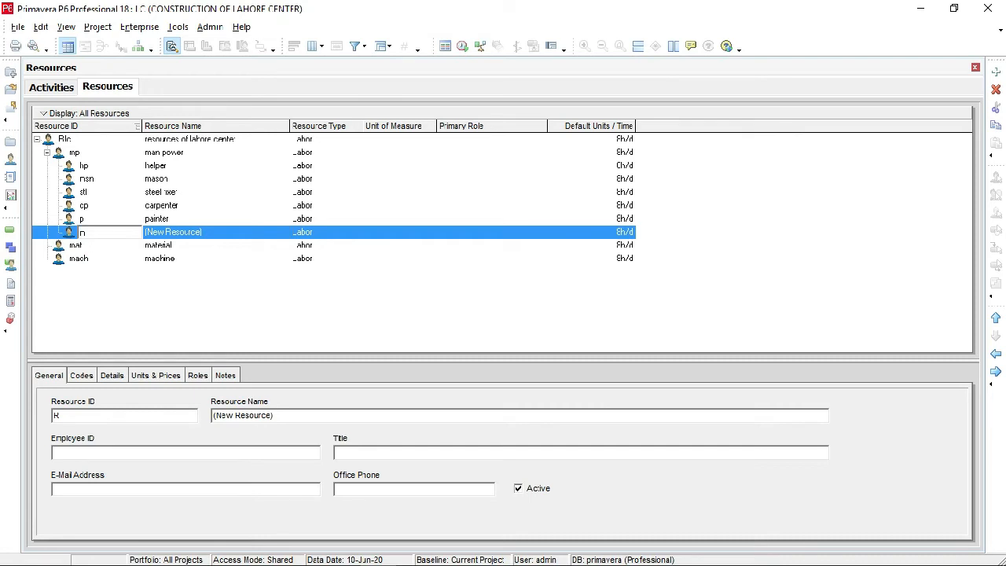
click(202, 238)
click(202, 238)
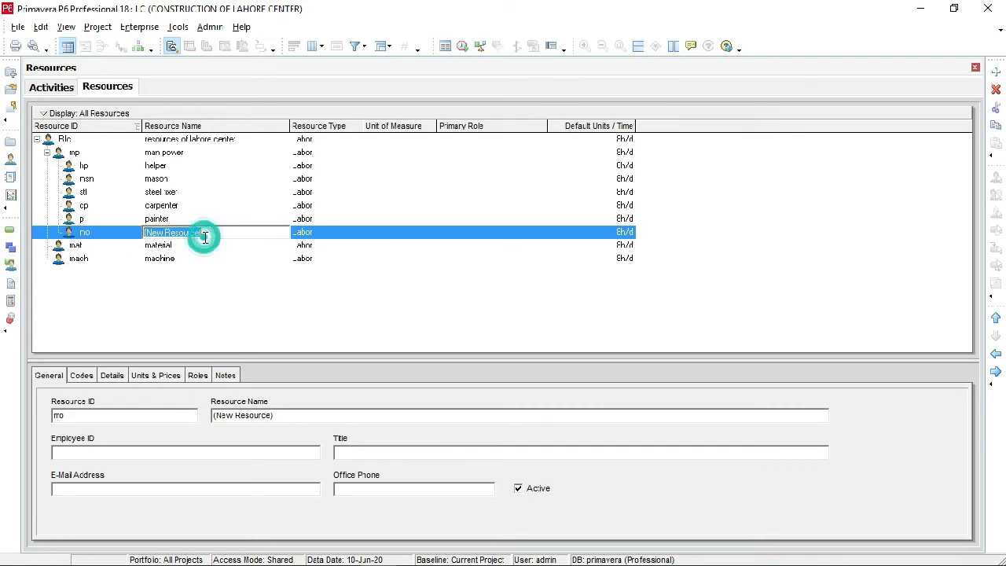
text(mac)
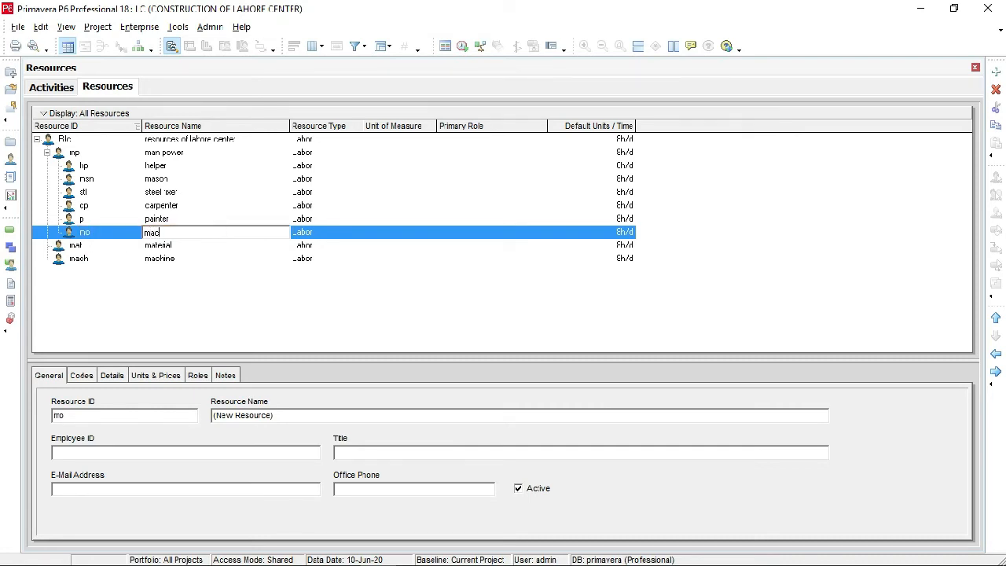
text(hine operator)
click(283, 303)
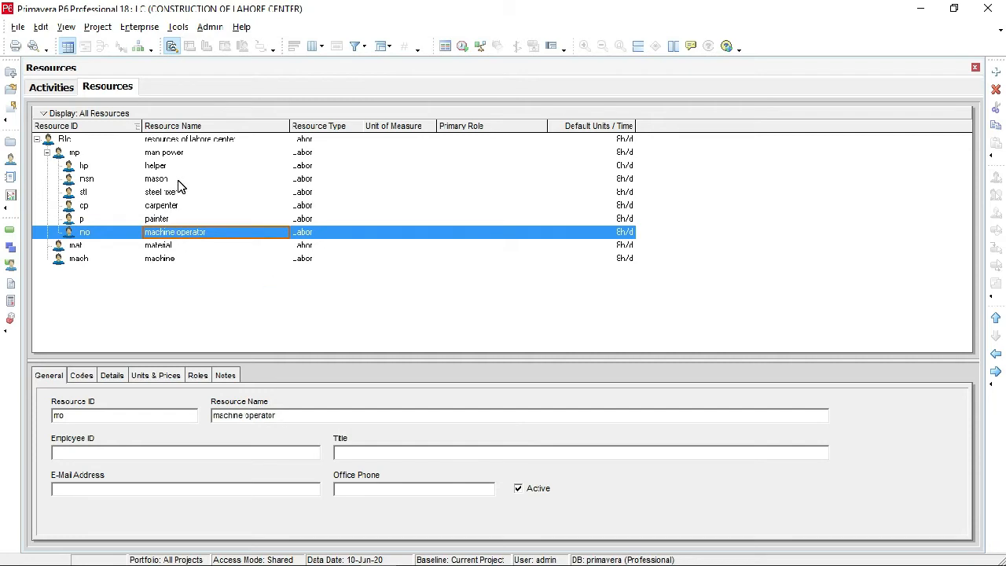
- Change the material group's resource type to Material and accept the conversion
click(141, 247)
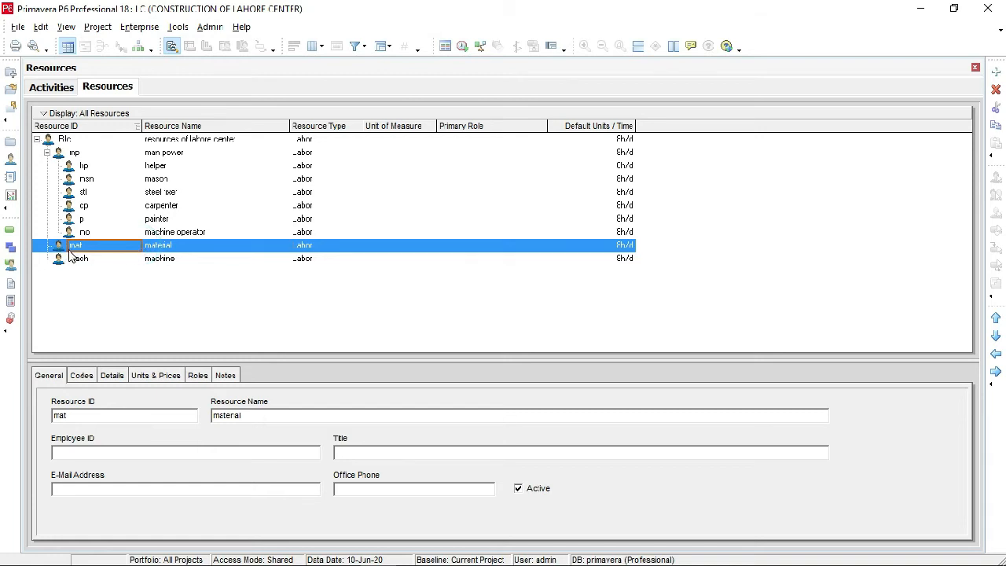
click(111, 376)
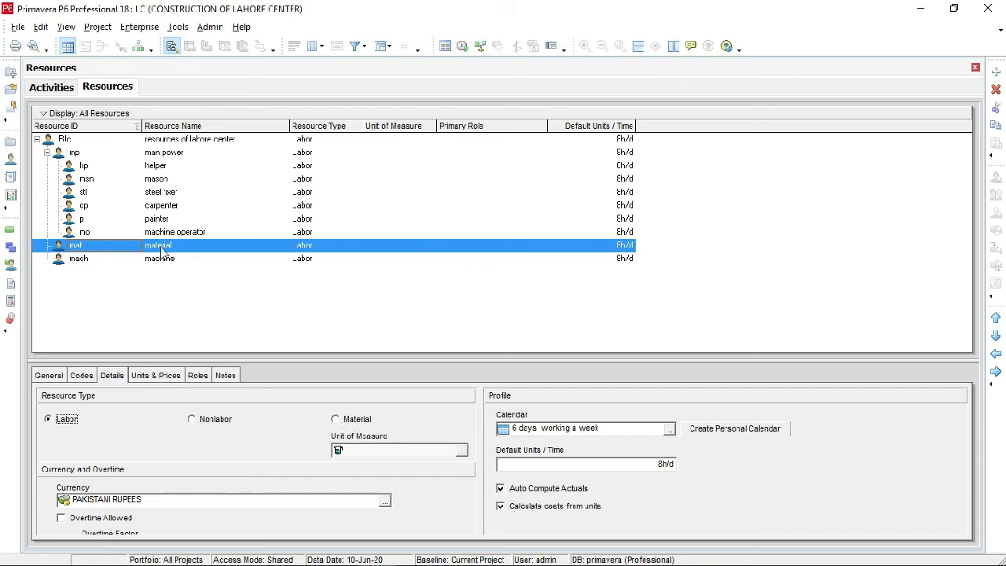
click(335, 421)
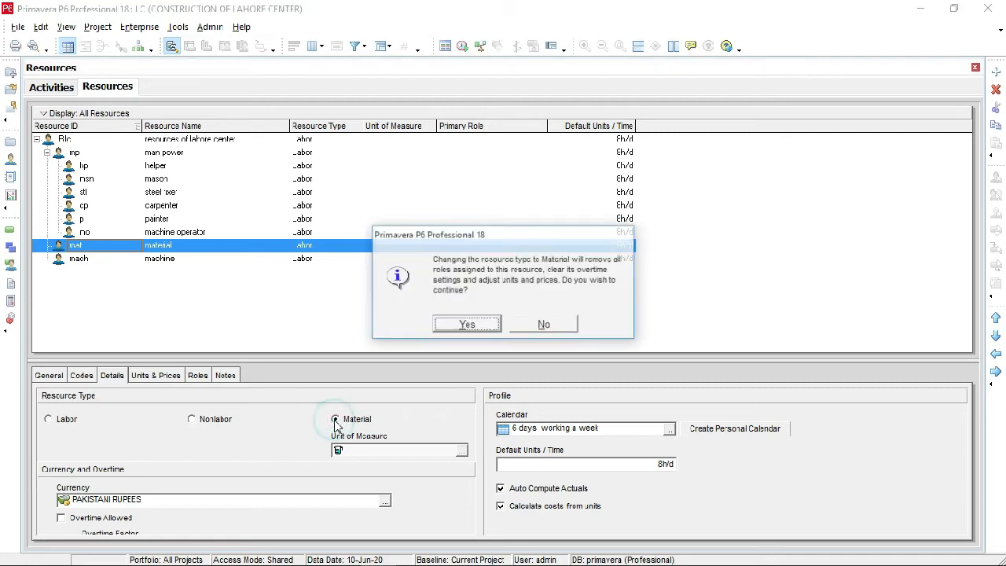
click(466, 325)
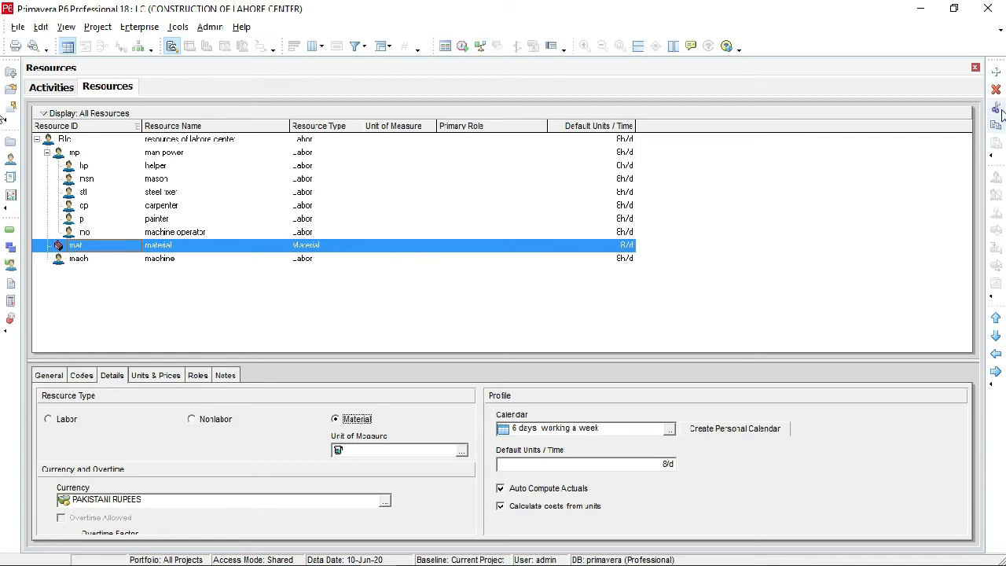
- Add a resource one level below the material group with the ID cmt and the name "cement"
click(995, 72)
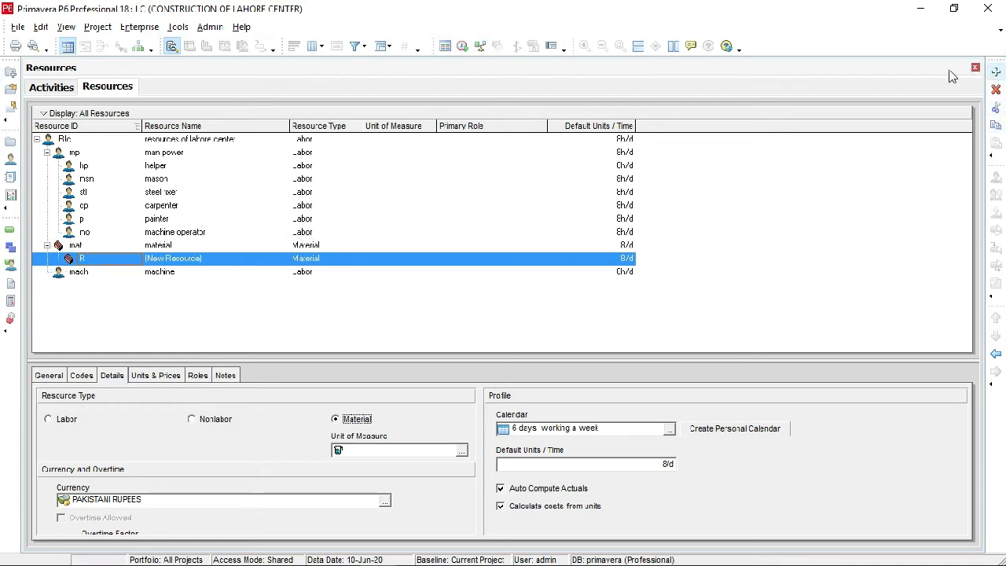
click(995, 354)
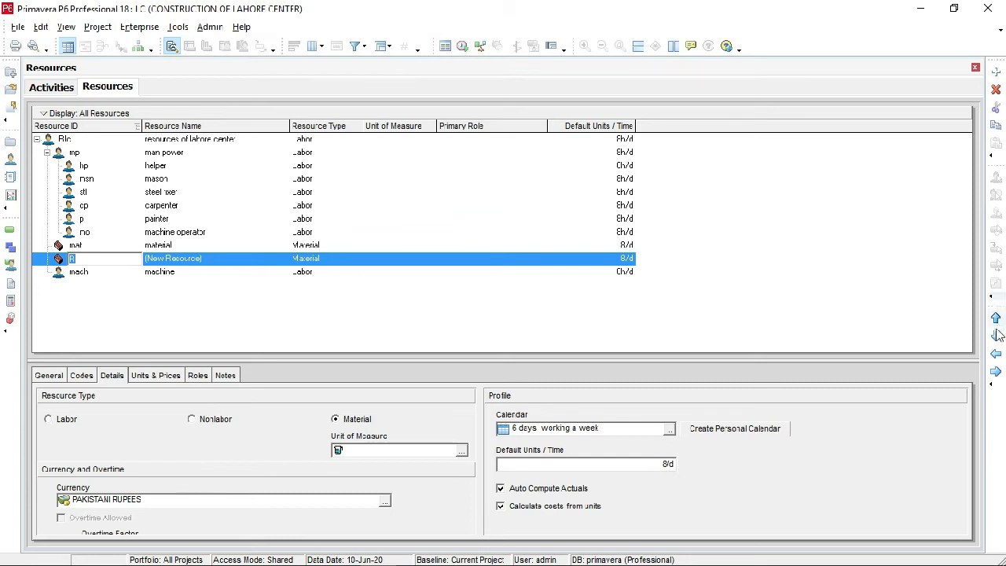
click(997, 373)
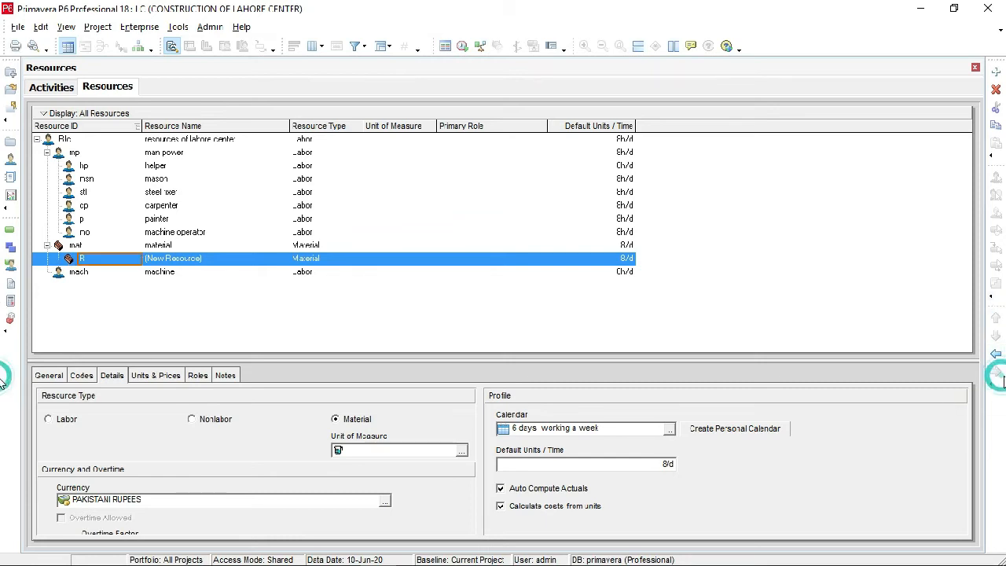
click(92, 265)
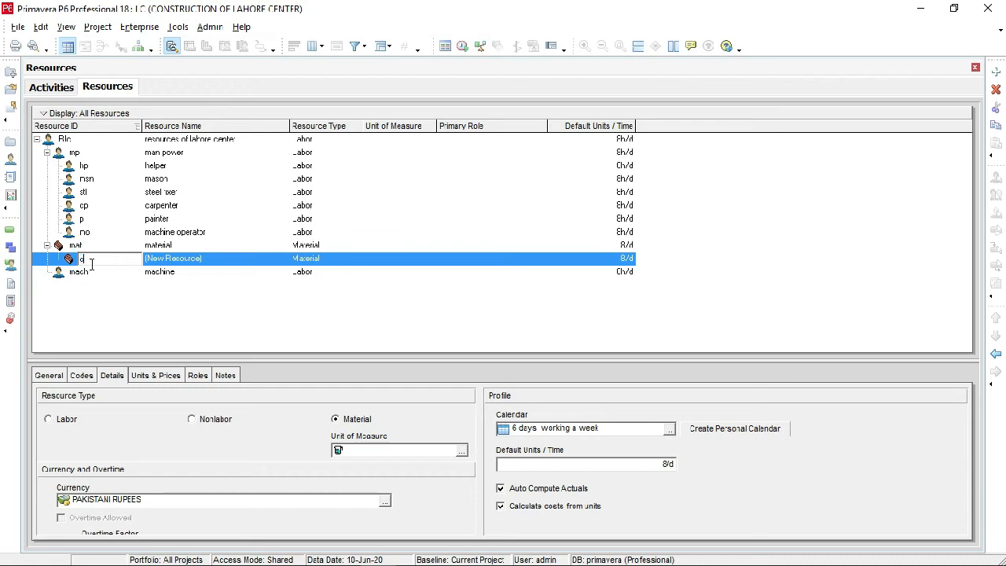
text(cmt)
click(226, 261)
text(cement)
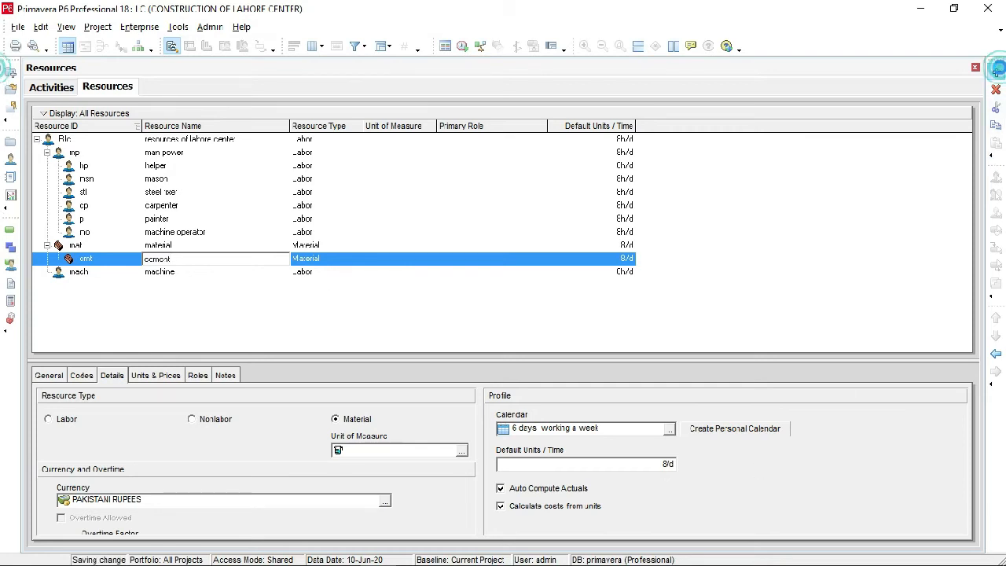
- Add a resource at the same level as cement with the ID br and the name "bricks"
click(996, 71)
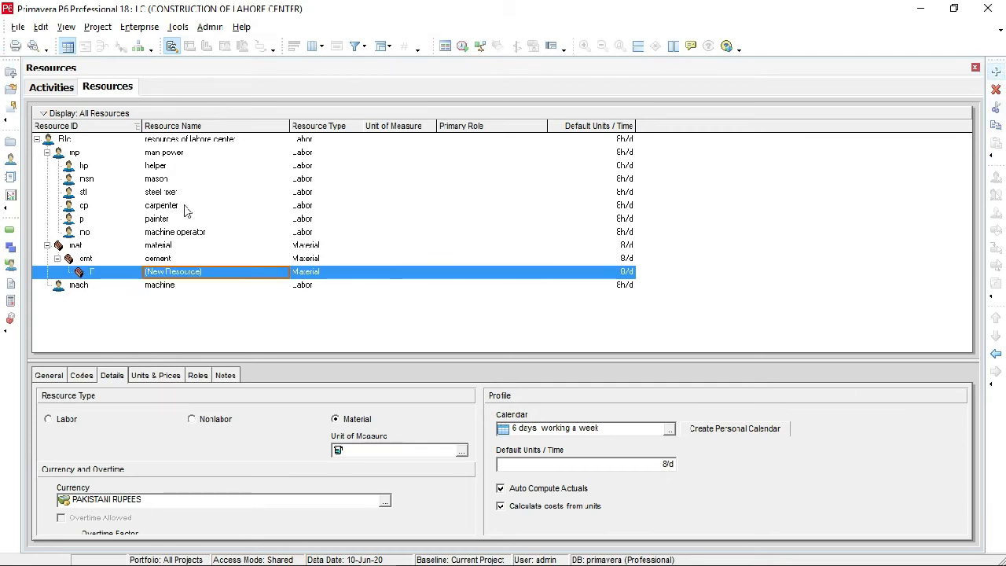
click(996, 354)
click(82, 271)
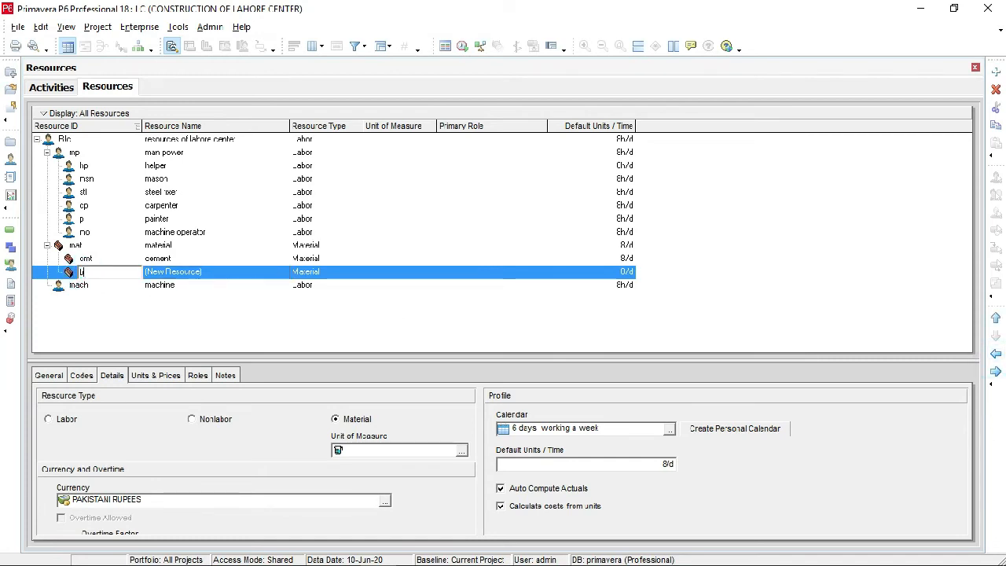
text(br)
click(222, 275)
click(224, 275)
text(L)
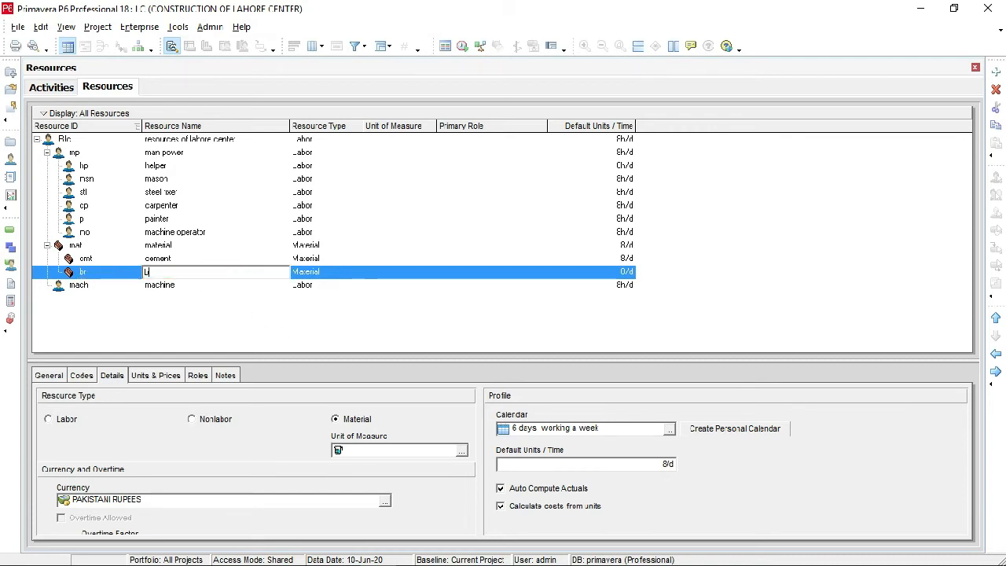
text(ricks)
- Add a resource at the same level as bricks with the ID sa and the name "sand"
click(996, 71)
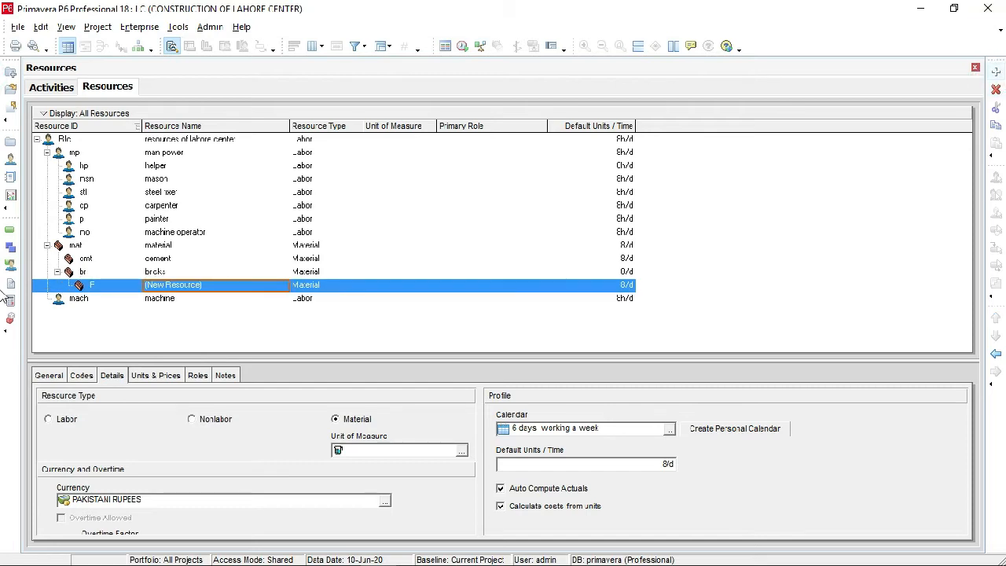
click(996, 353)
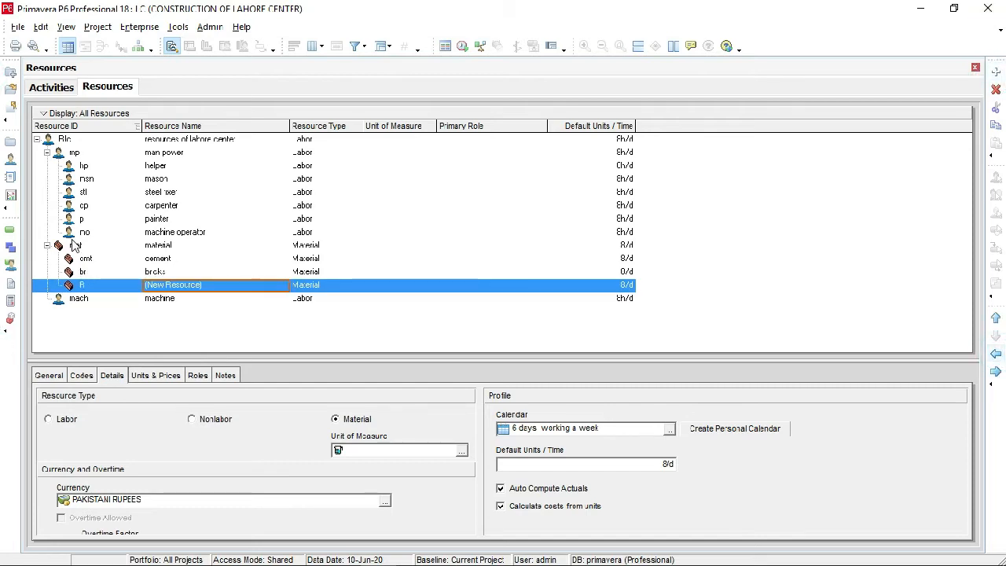
click(92, 287)
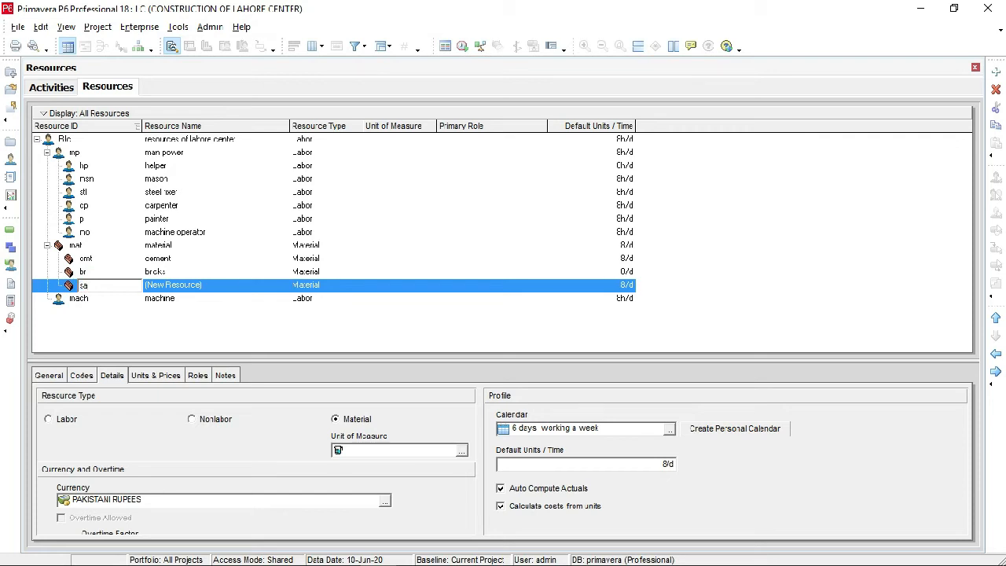
text(sa)
click(209, 287)
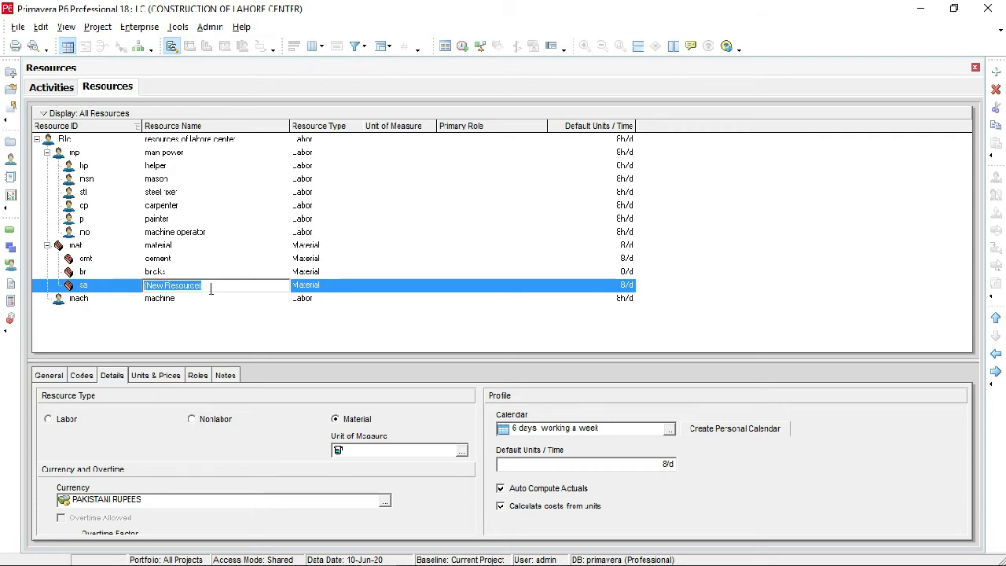
text(sand)
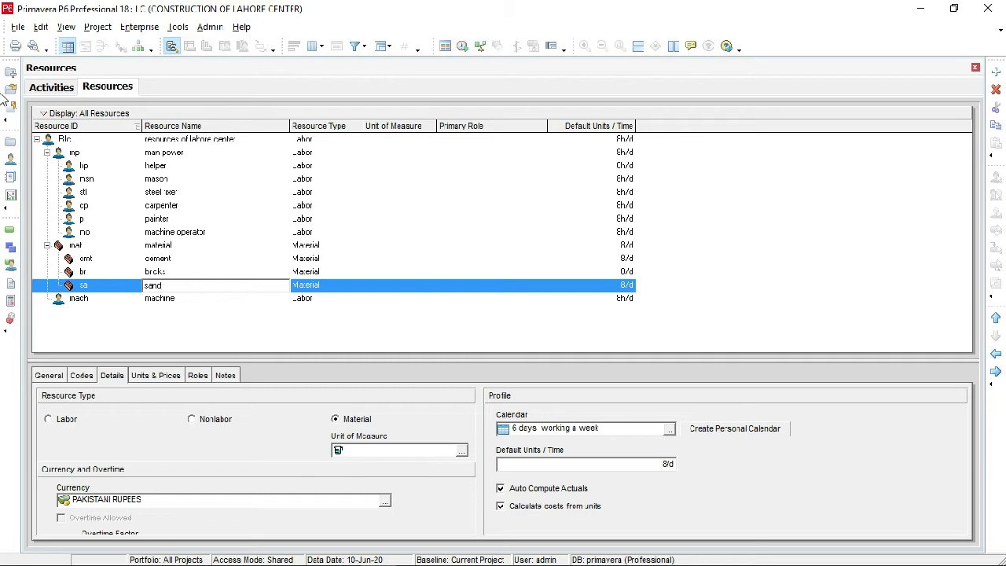
- Add a resource at the same level as sand with the ID agg and the name "aggregates"
click(995, 71)
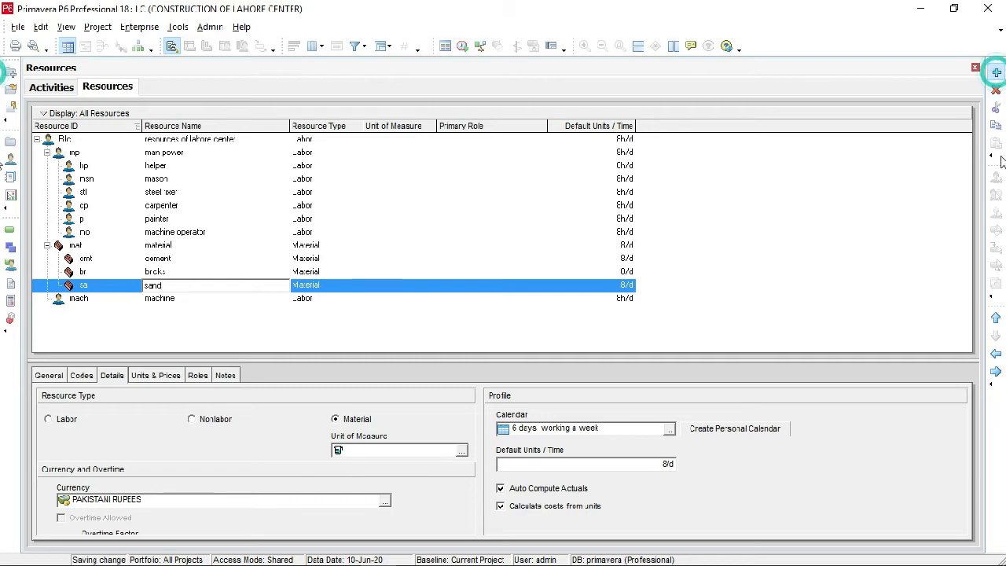
click(995, 353)
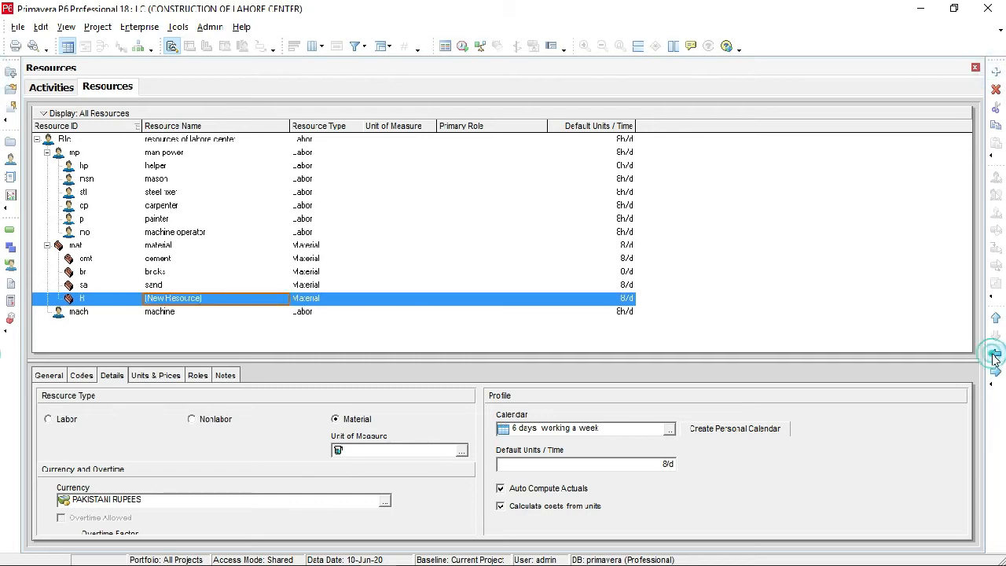
click(79, 299)
click(92, 300)
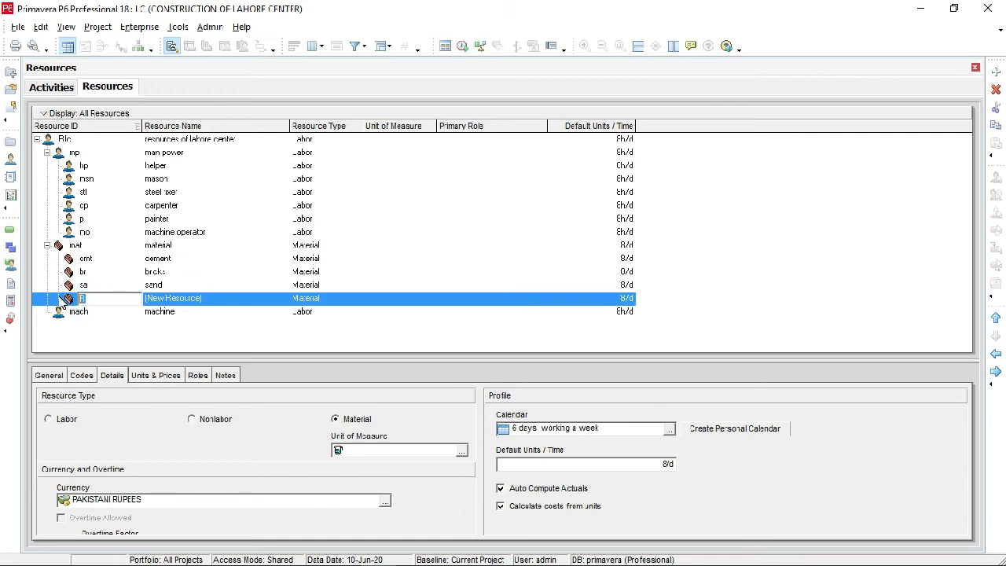
text(agg)
click(213, 297)
text(at)
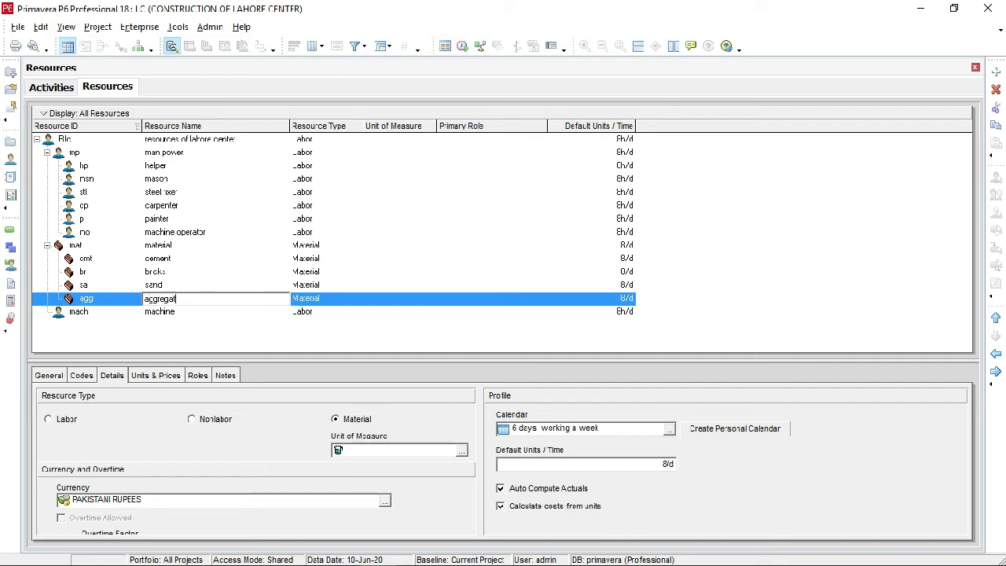
text(ggregates)
- Add a resource at the same level as aggregates with the ID pa and the name "paint"
click(996, 71)
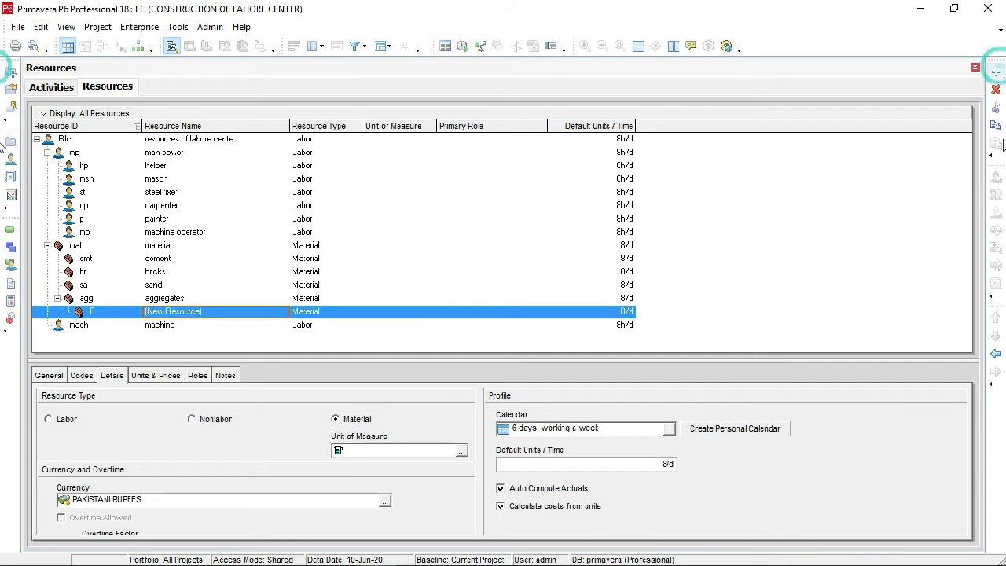
click(996, 353)
click(103, 317)
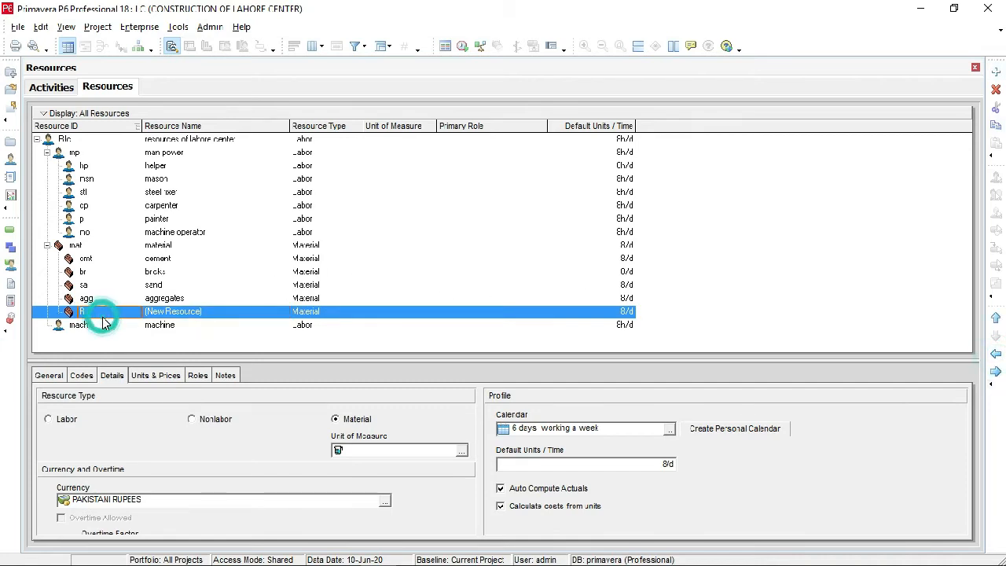
text(p)
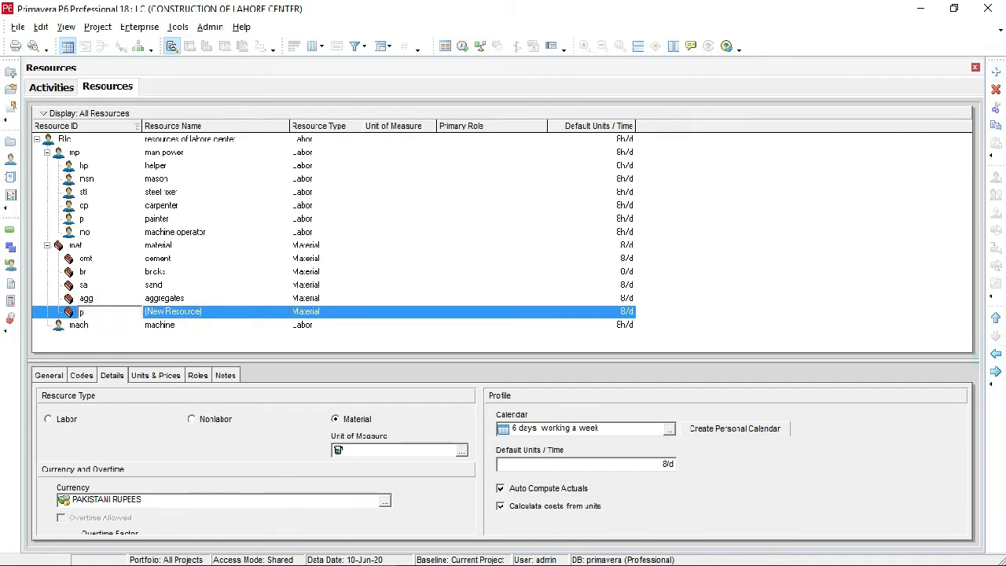
text(a)
click(209, 312)
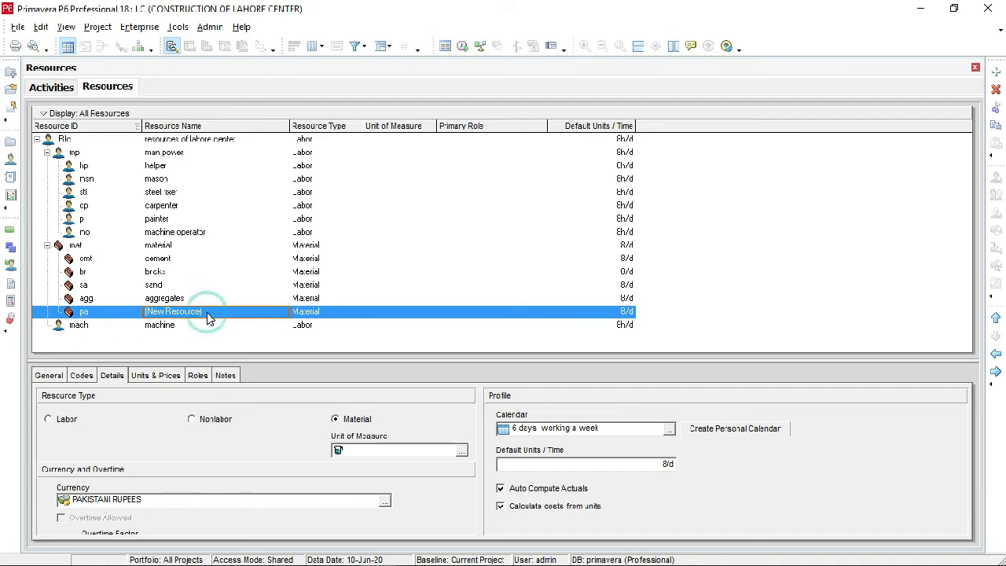
click(209, 315)
text(paint)
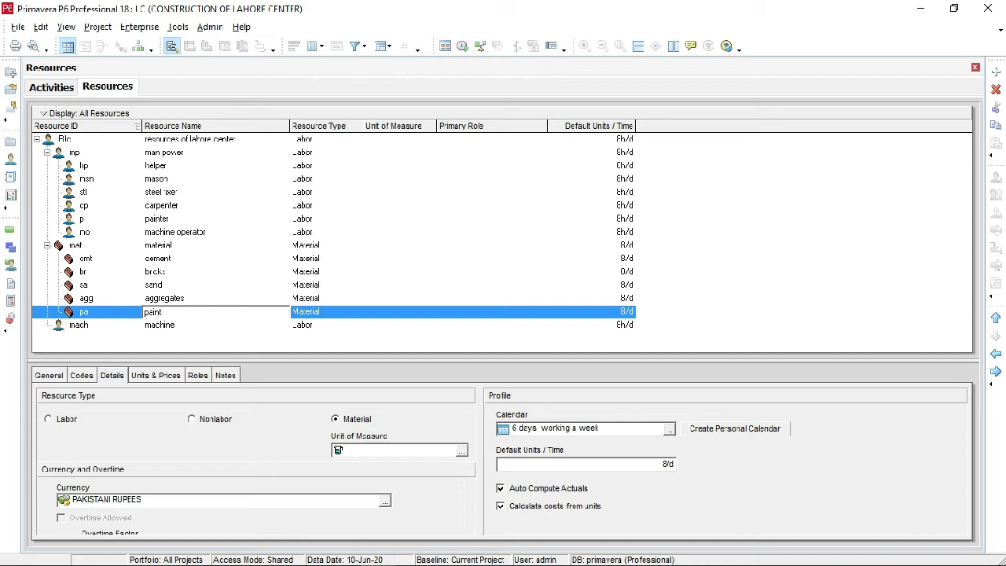
- Add a resource at the same level as paint with the ID sh and the name "shuttering"
click(995, 71)
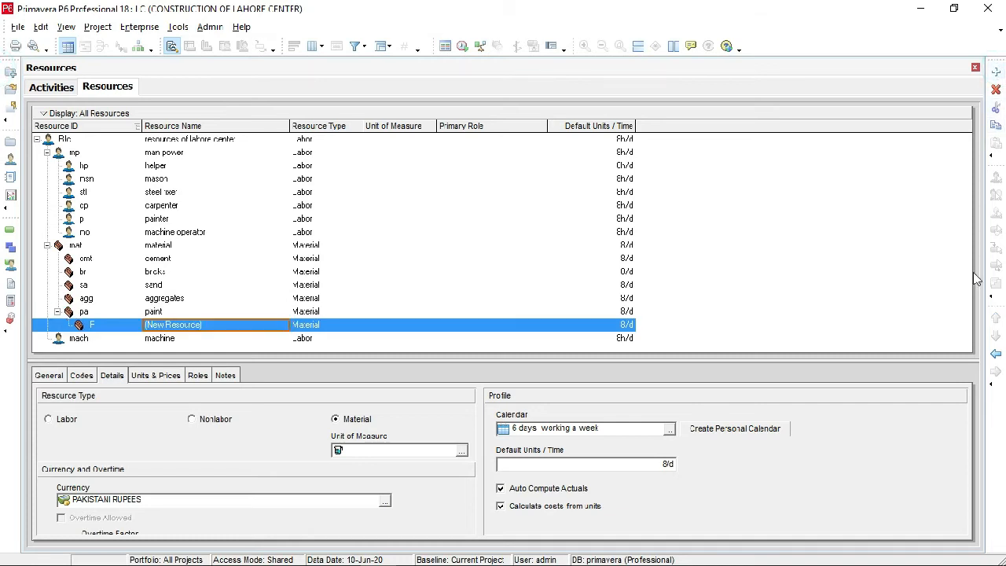
click(996, 353)
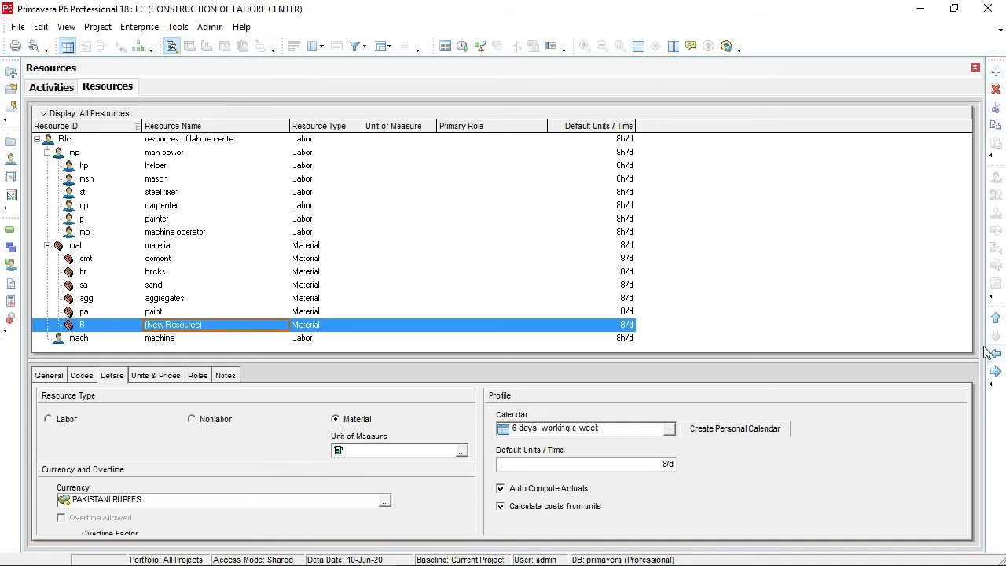
click(111, 325)
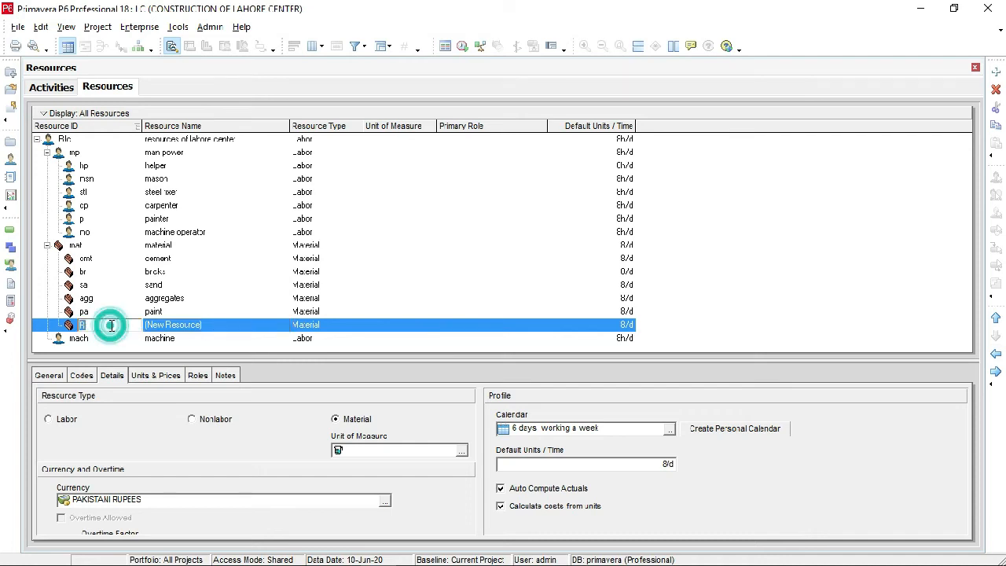
text(sh)
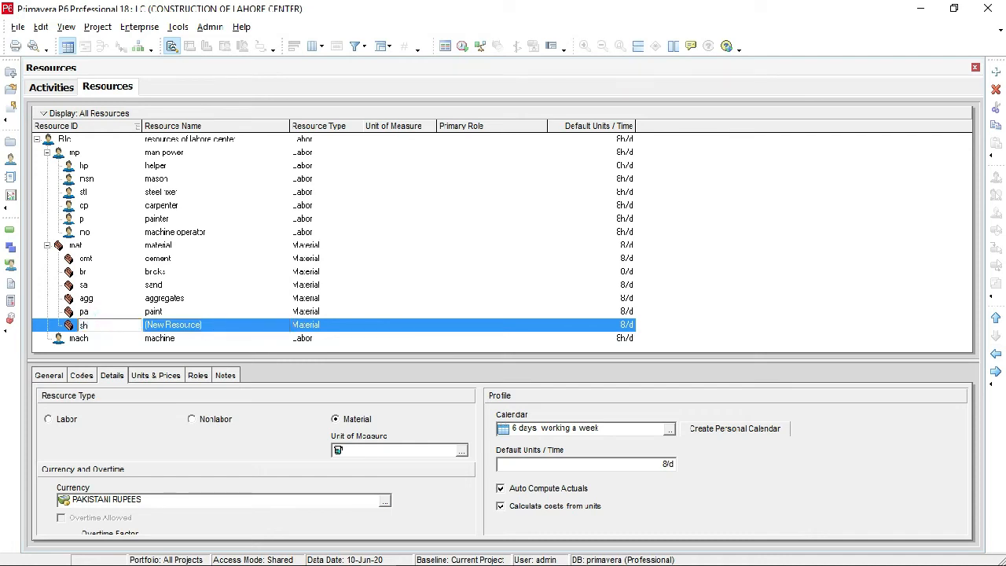
click(234, 333)
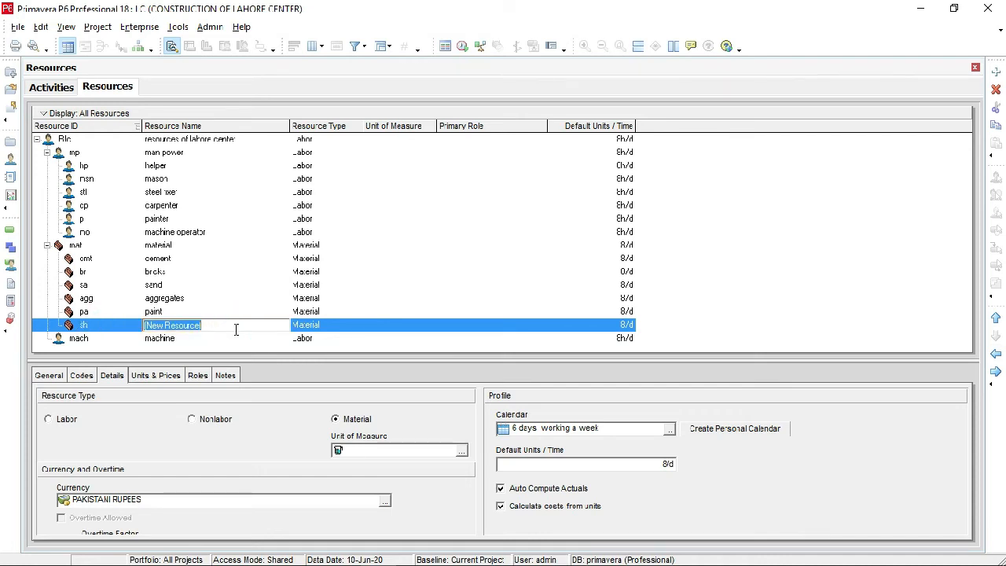
text(shuttering)
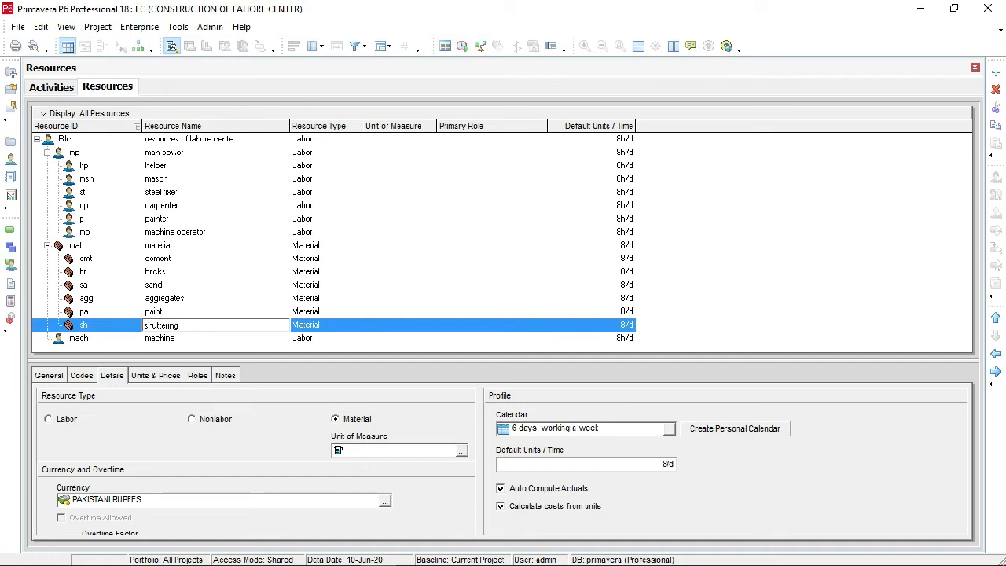
click(718, 234)
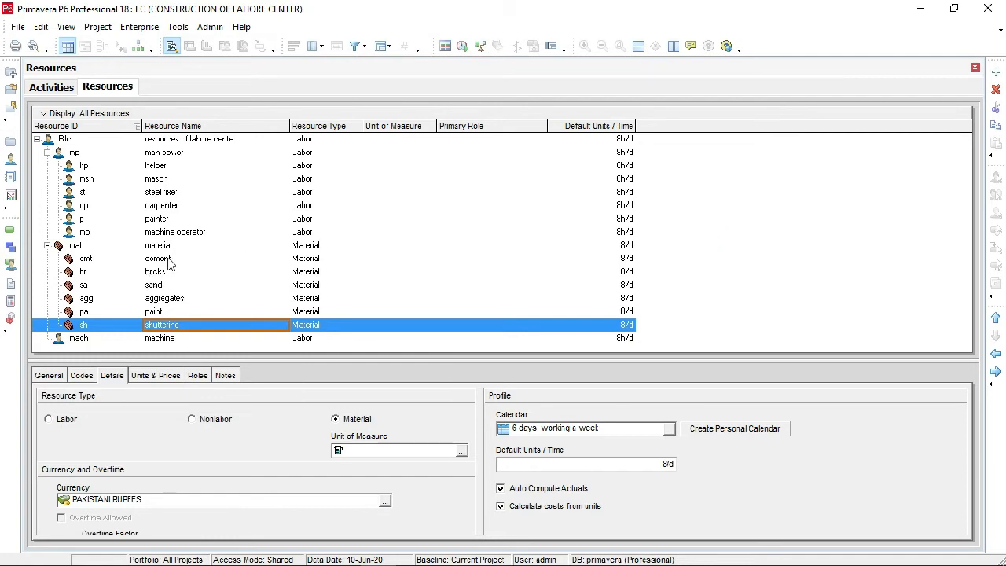
- Add a resource at the same level as shuttering with the ID stl-1 and the name "steel"
click(995, 72)
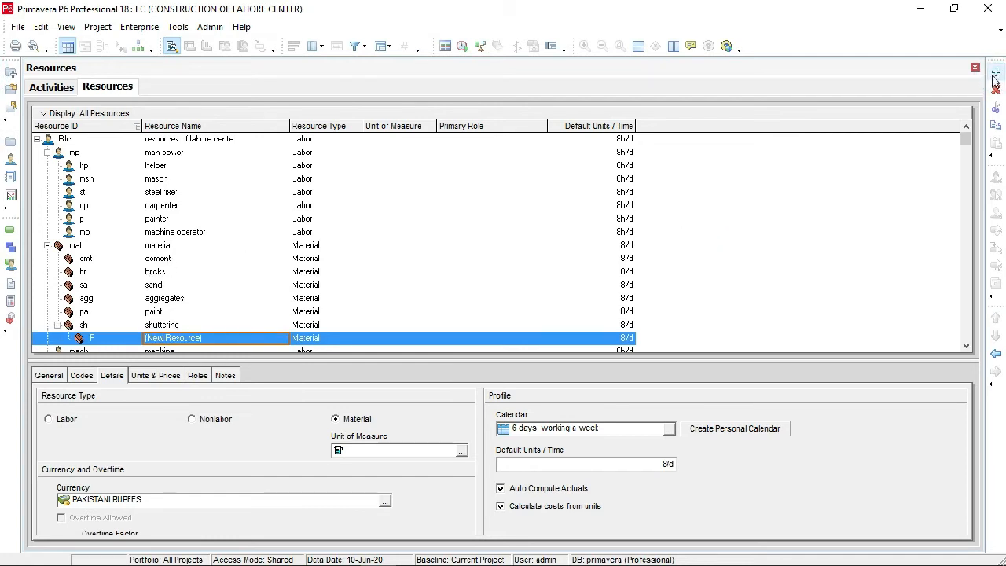
click(995, 354)
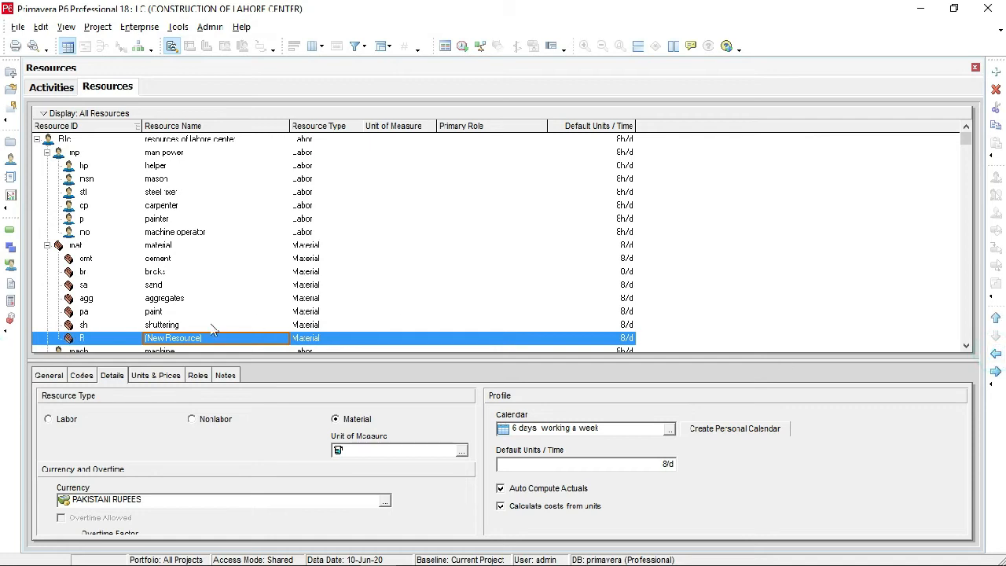
click(106, 338)
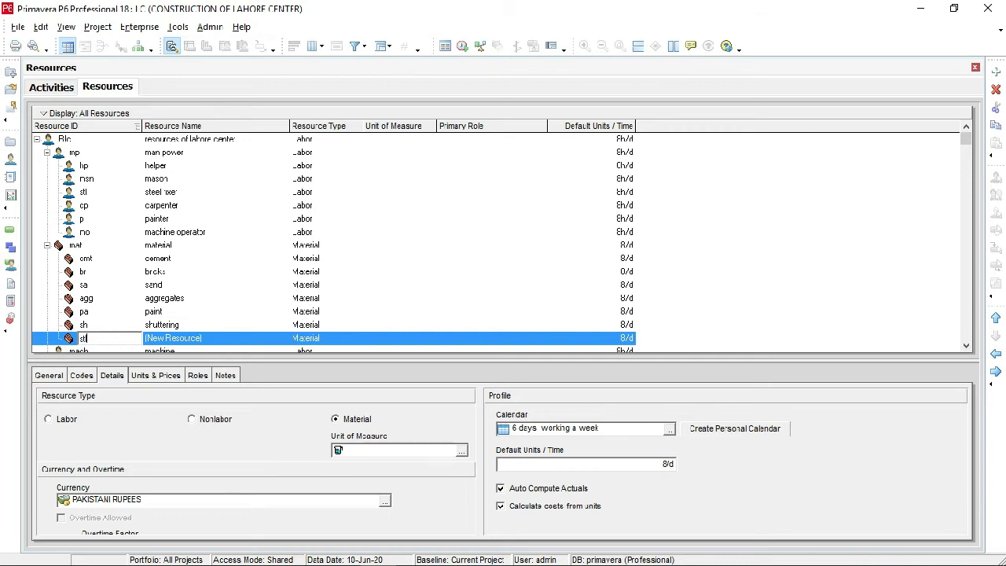
text(stl)
click(202, 339)
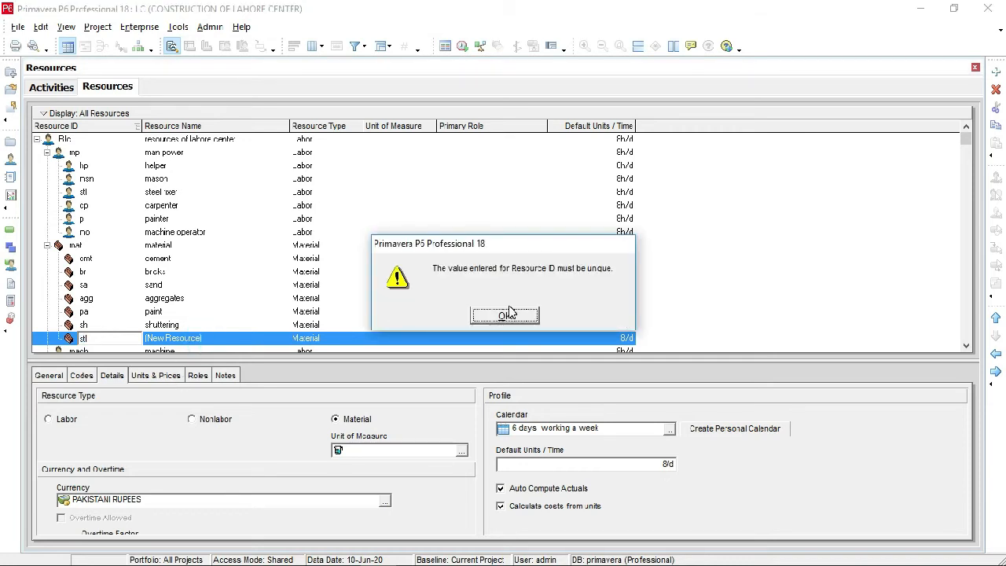
click(505, 315)
click(203, 338)
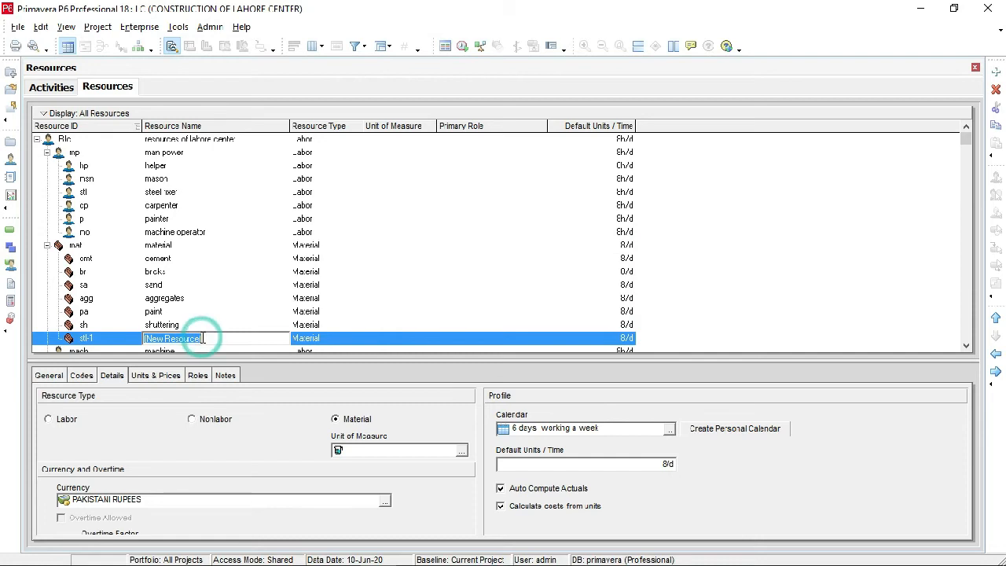
text(steel)
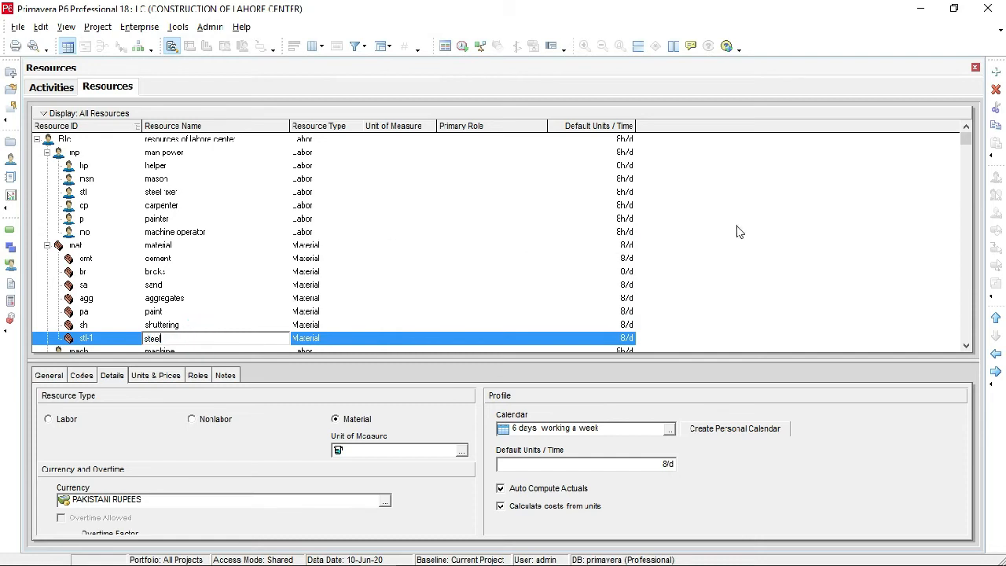
- Finish the steel resource's name entry and select the machine resource
click(768, 233)
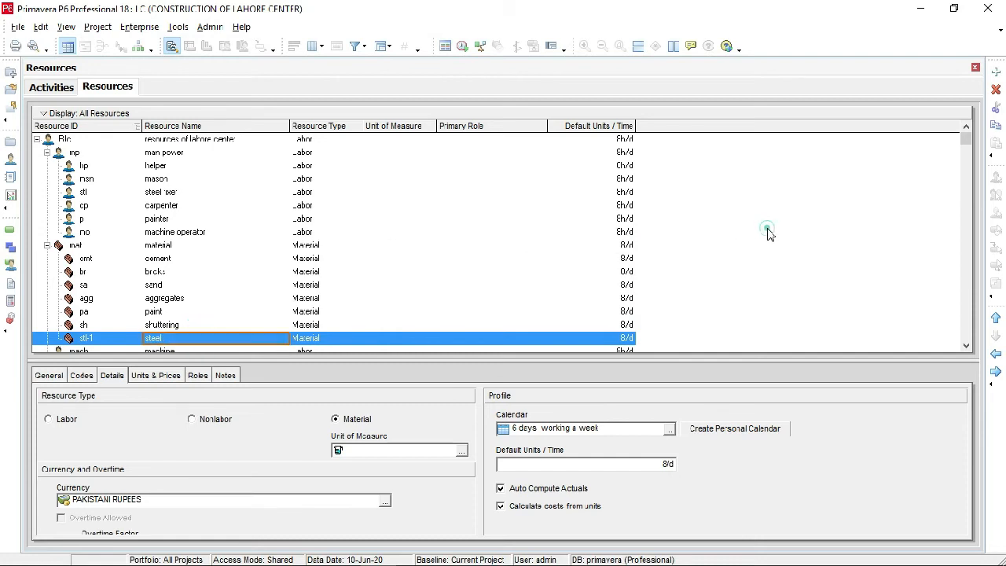
click(965, 346)
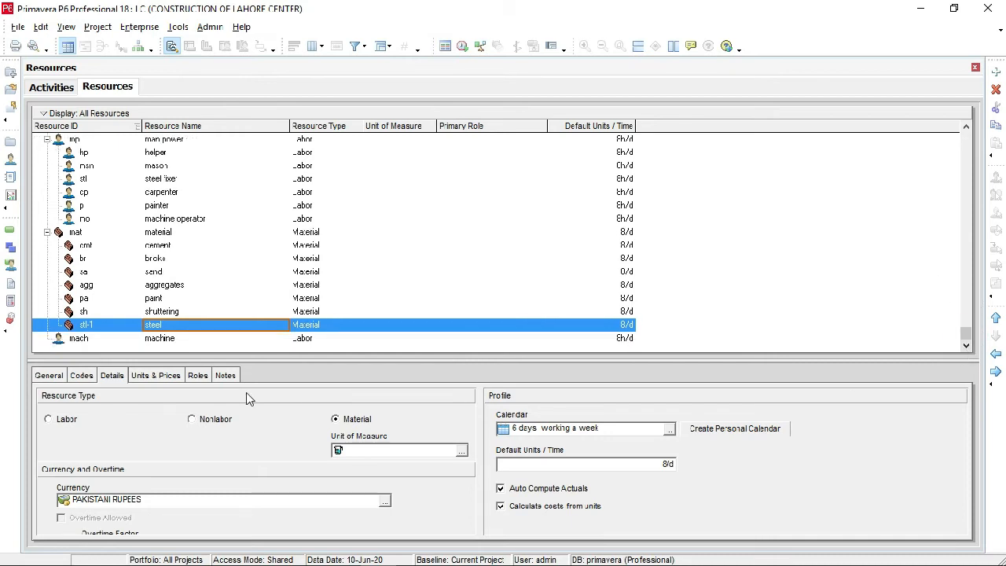
click(183, 340)
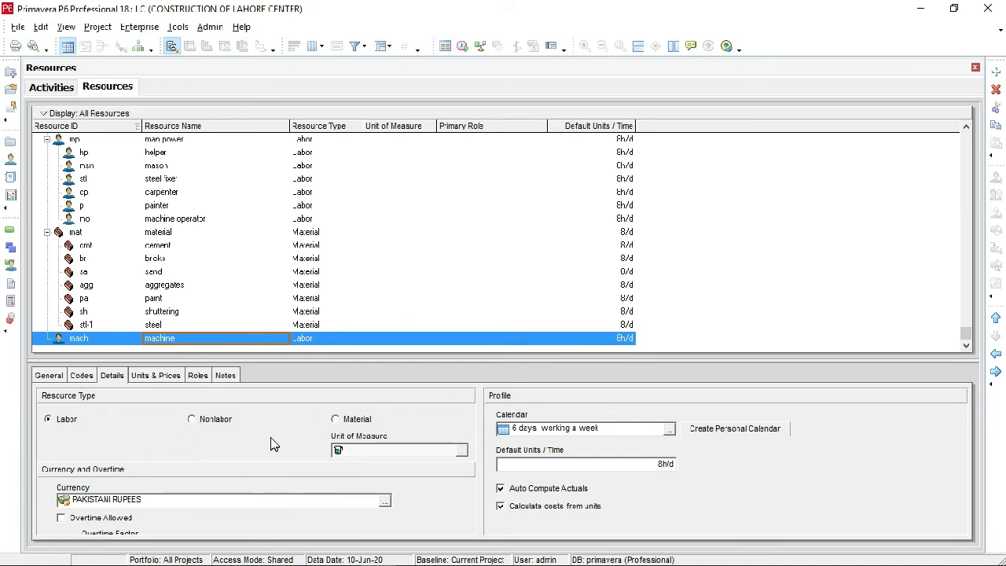
right_click(229, 338)
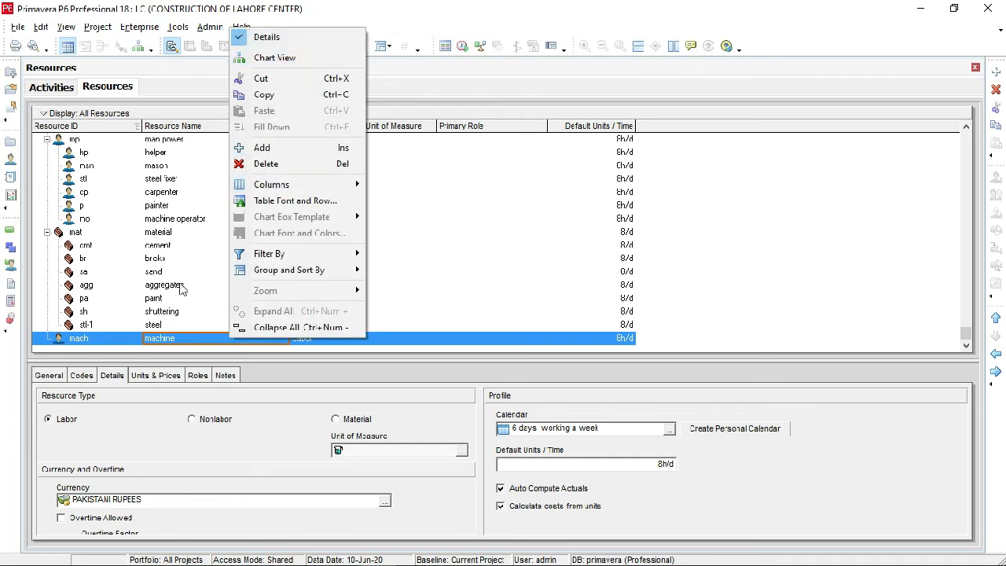
right_click(161, 340)
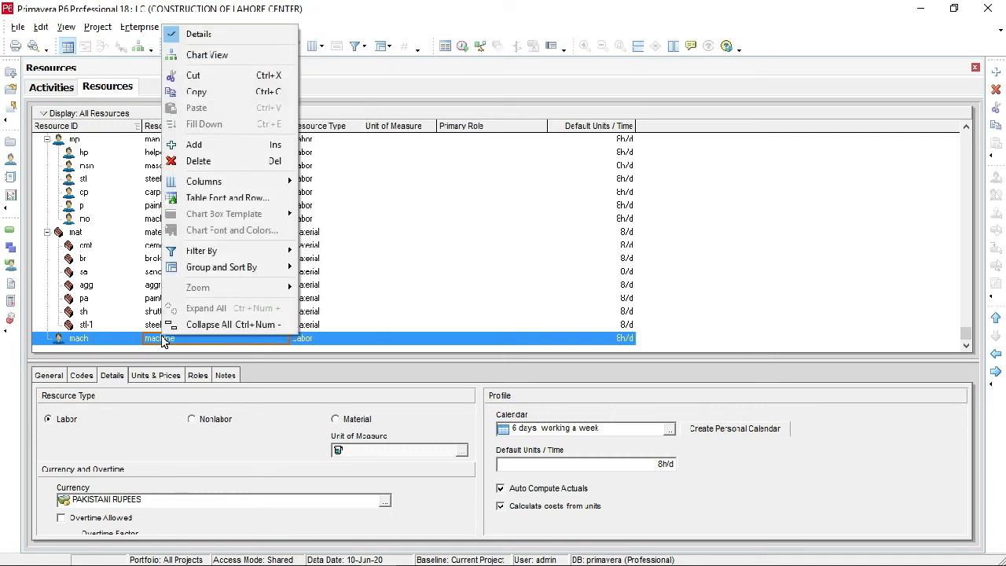
click(198, 37)
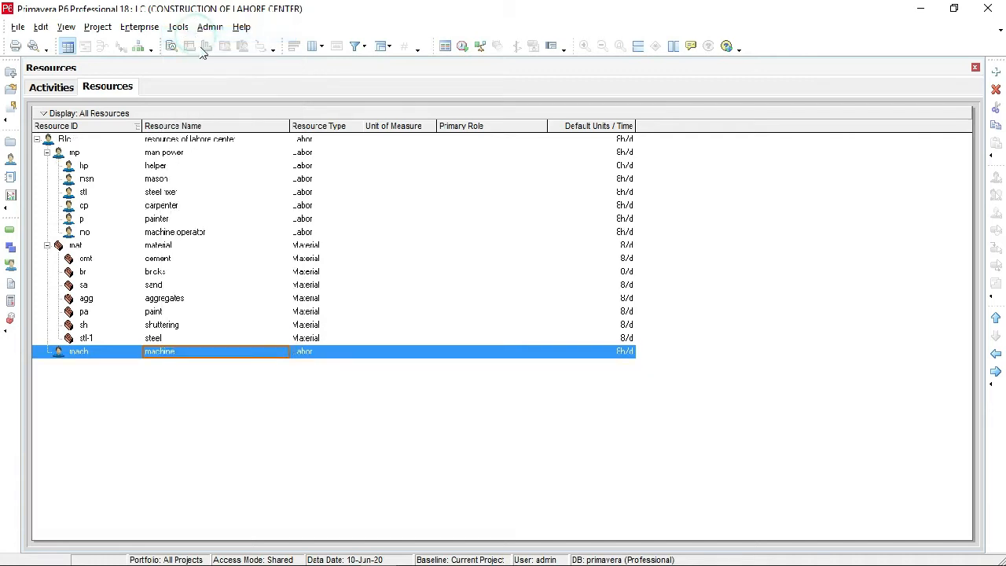
right_click(133, 354)
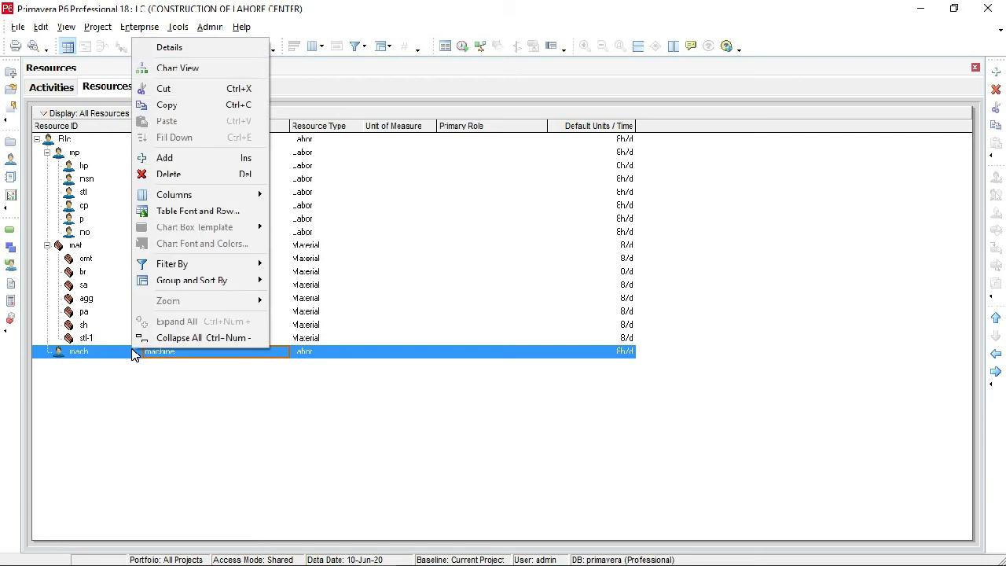
click(187, 49)
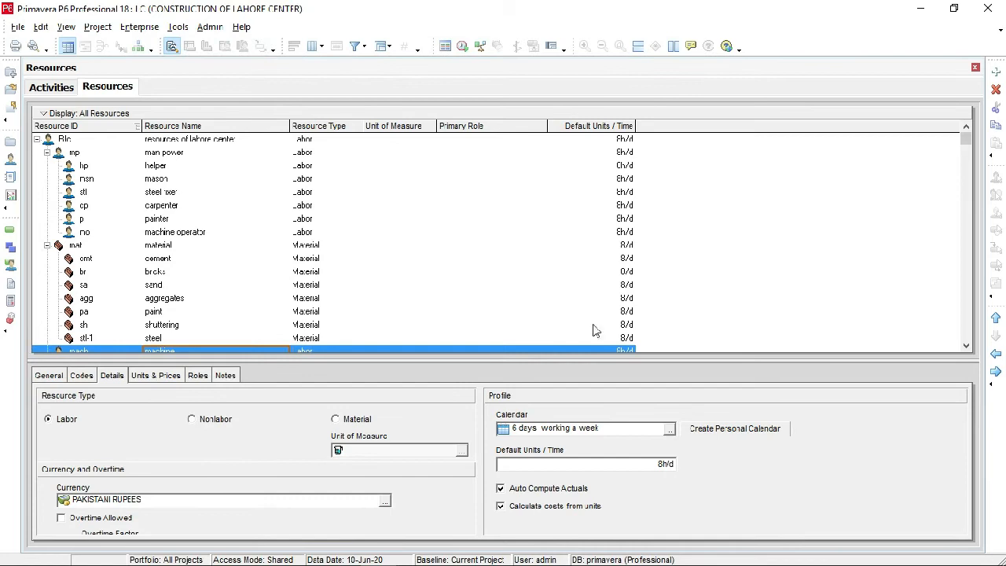
- Set the machine resource's type to Nonlabor and add a child resource under it with the ID exc and the name "excavator"
click(966, 344)
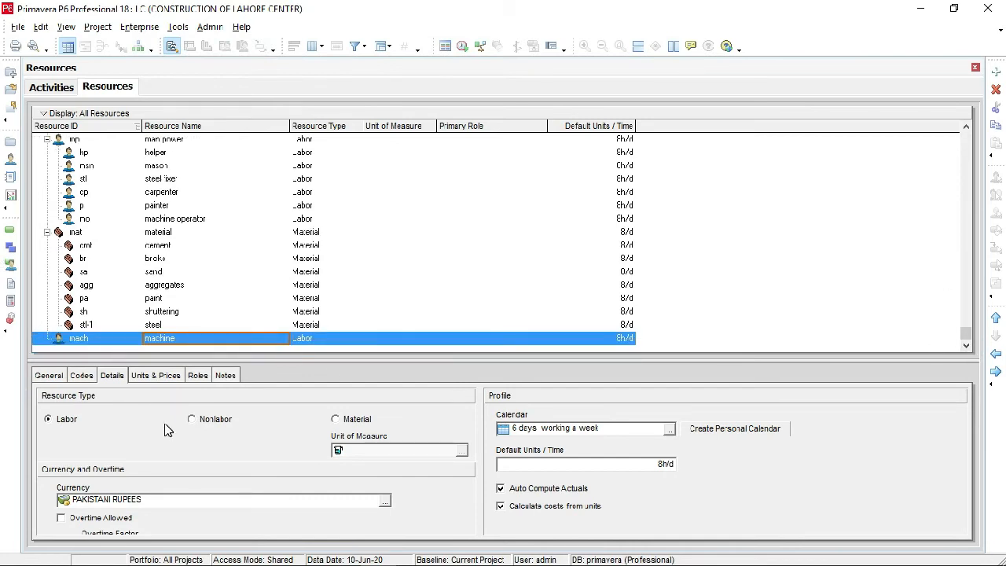
click(201, 424)
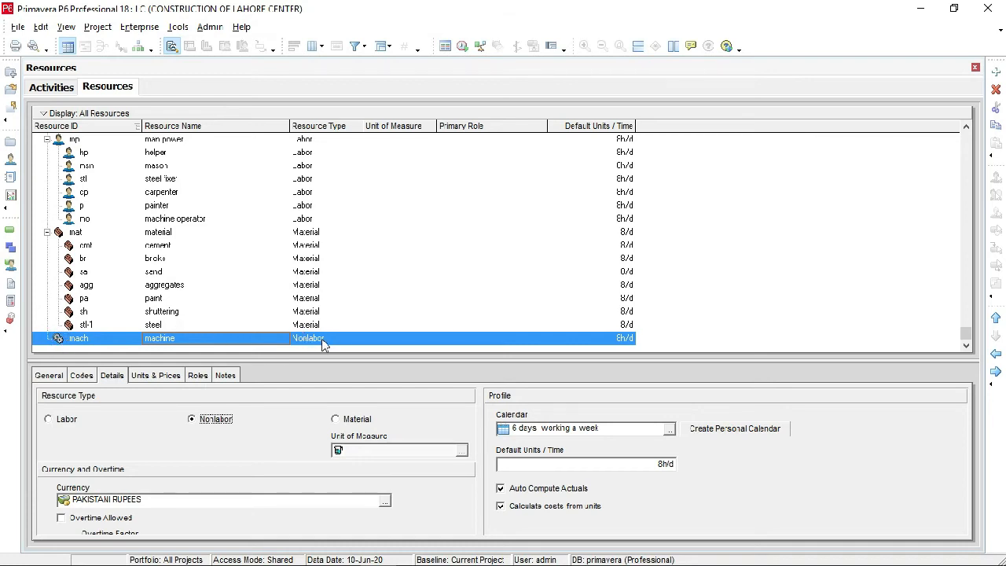
click(996, 71)
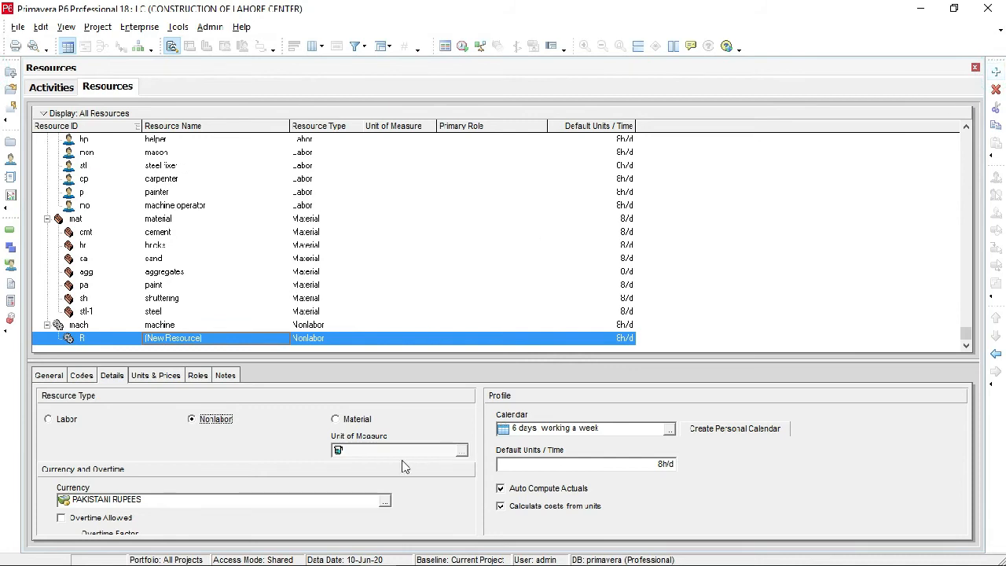
click(102, 343)
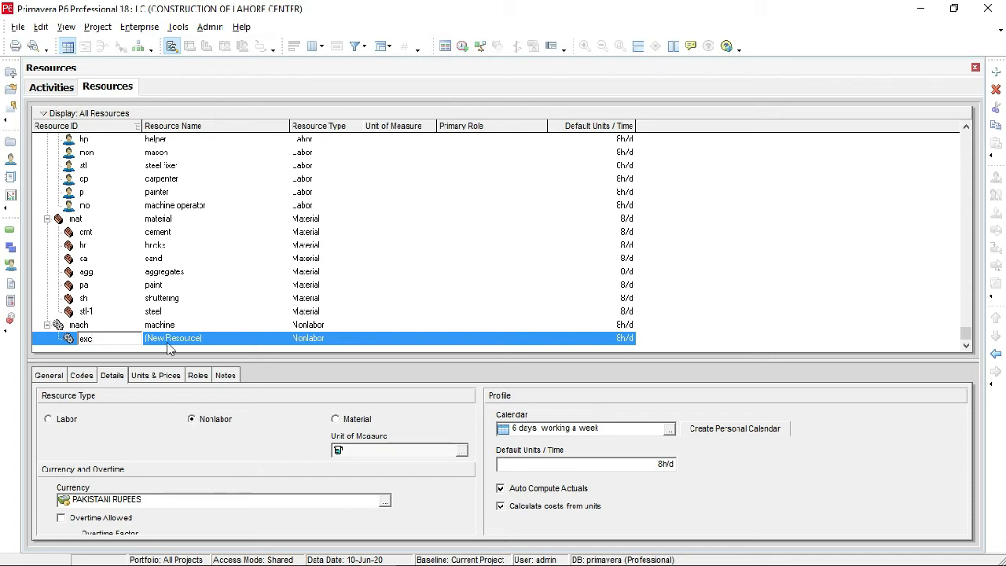
click(203, 339)
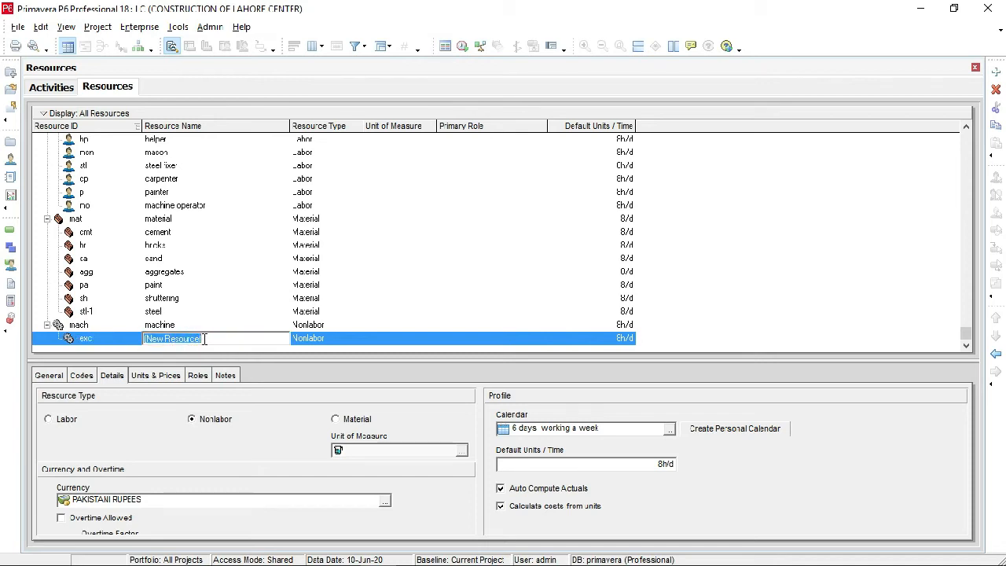
text(excavator)
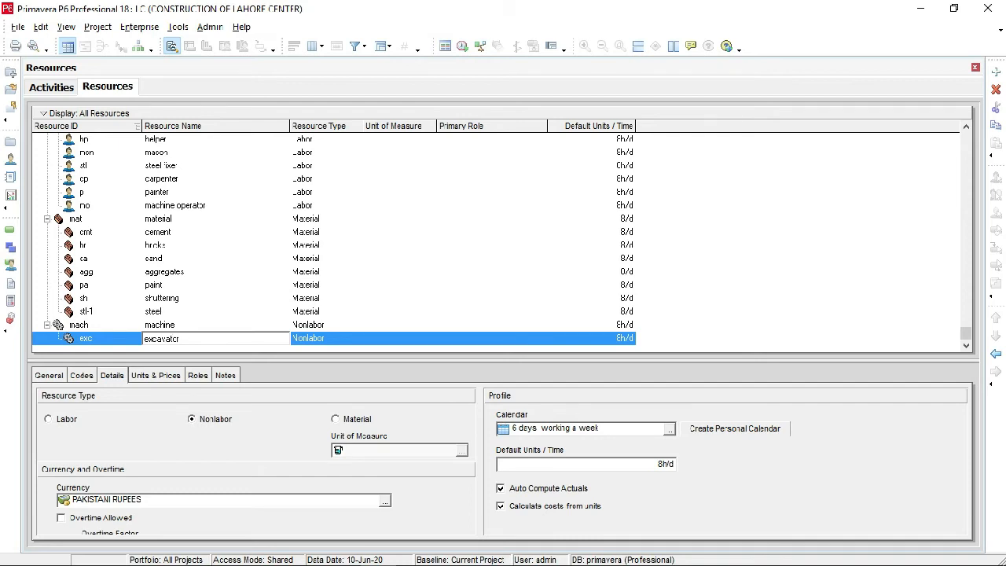
- Add a resource at the same level as excavator with the ID dmp and the name "dumper"
click(995, 72)
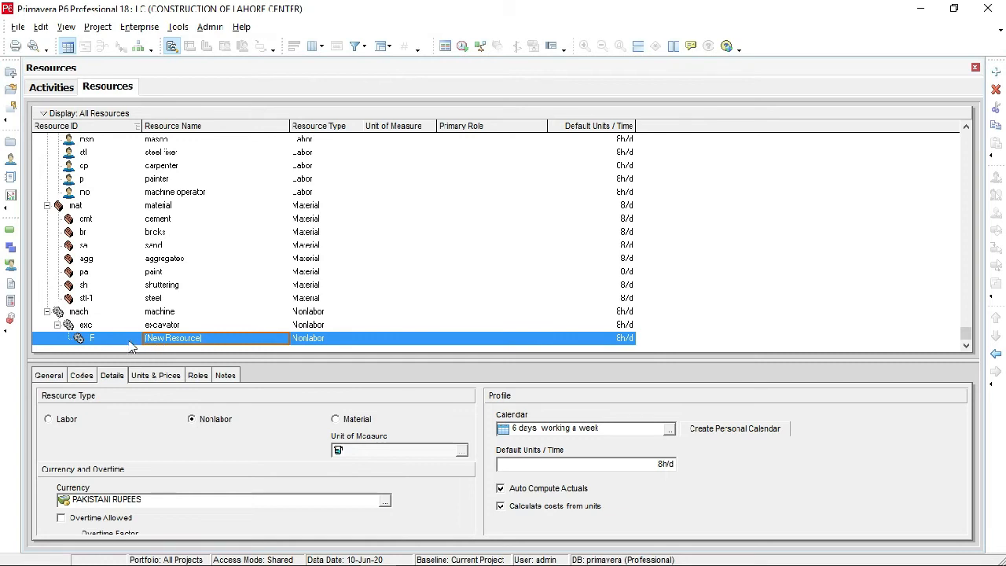
click(996, 354)
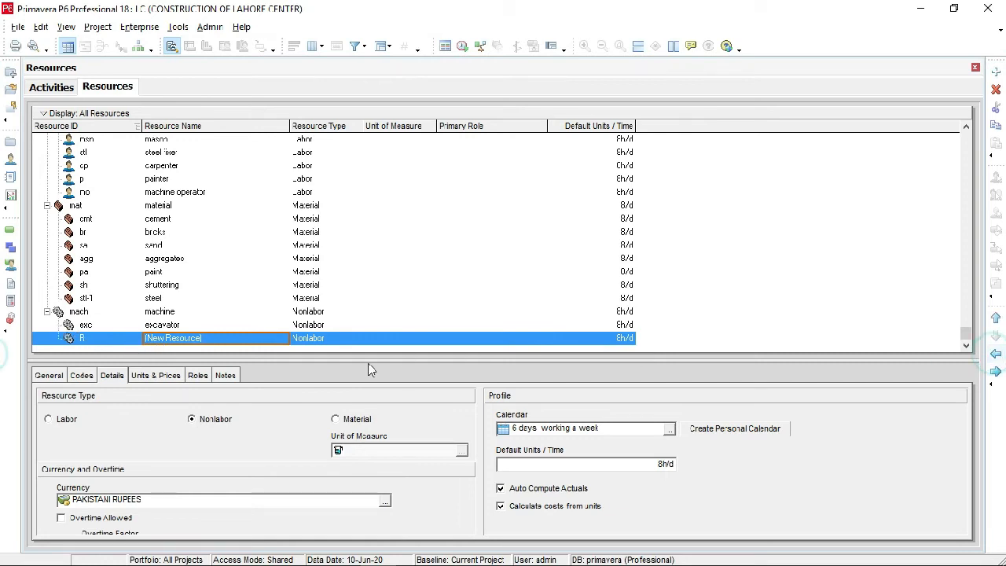
click(90, 338)
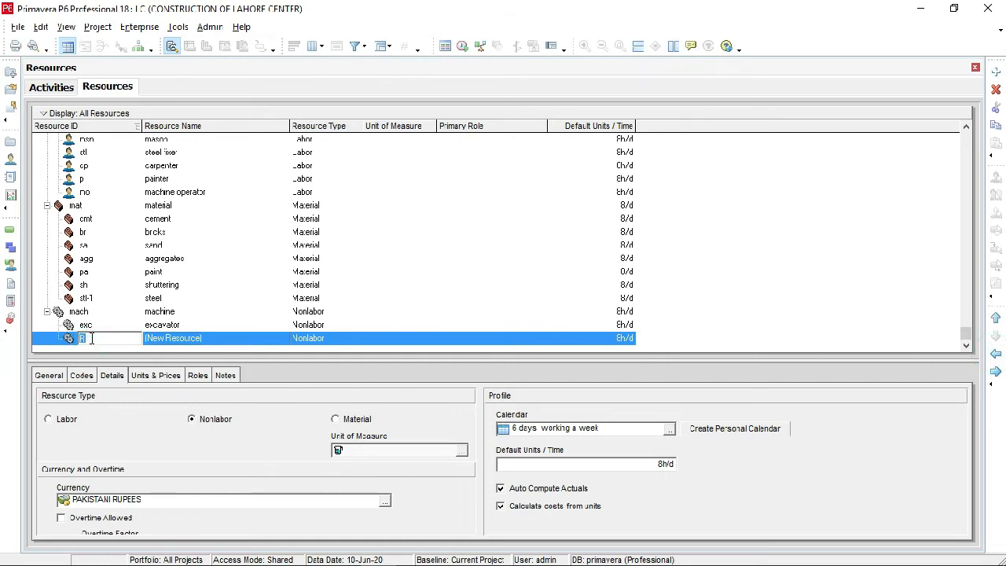
key(BackSpace)
text(e)
click(222, 337)
text(d)
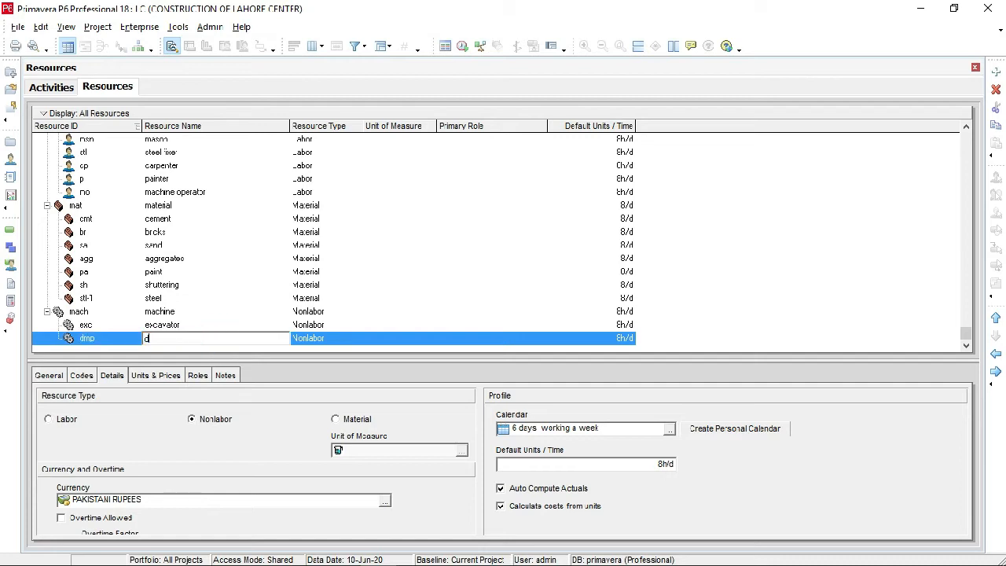
text(umper)
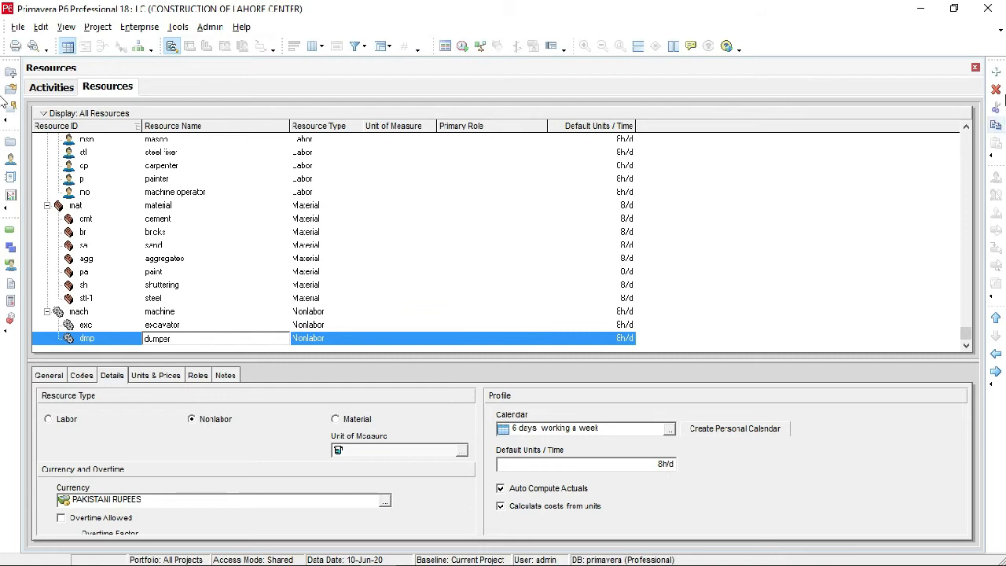
- Add a resource at the same level as dumper with the ID mm and the name "mixer machine"
click(996, 72)
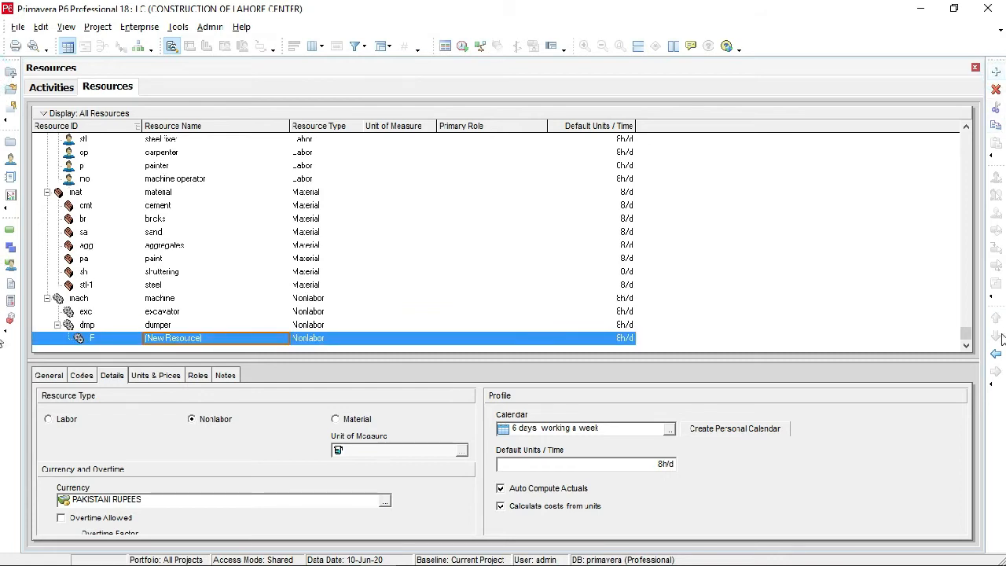
click(90, 338)
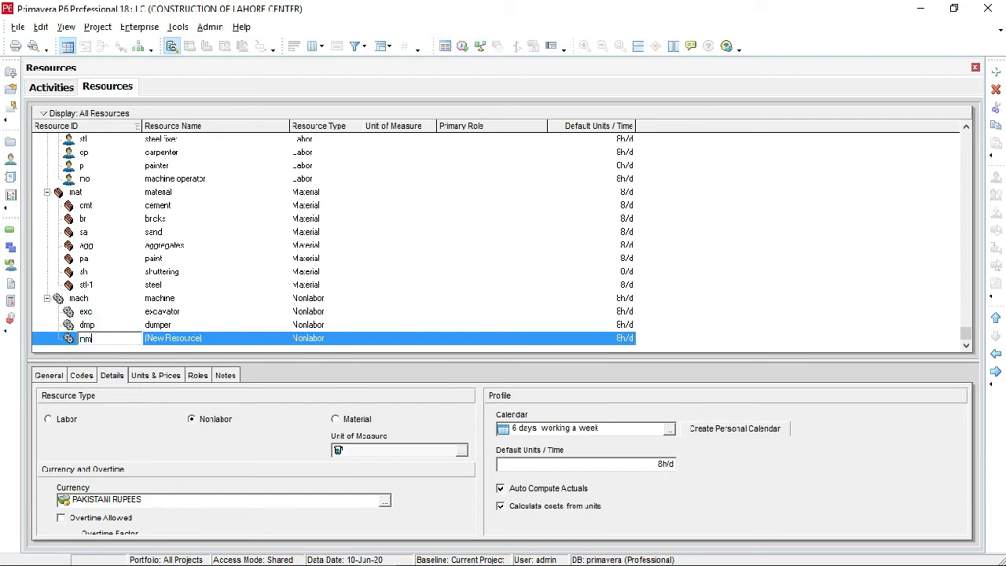
click(206, 338)
text(mixer machine)
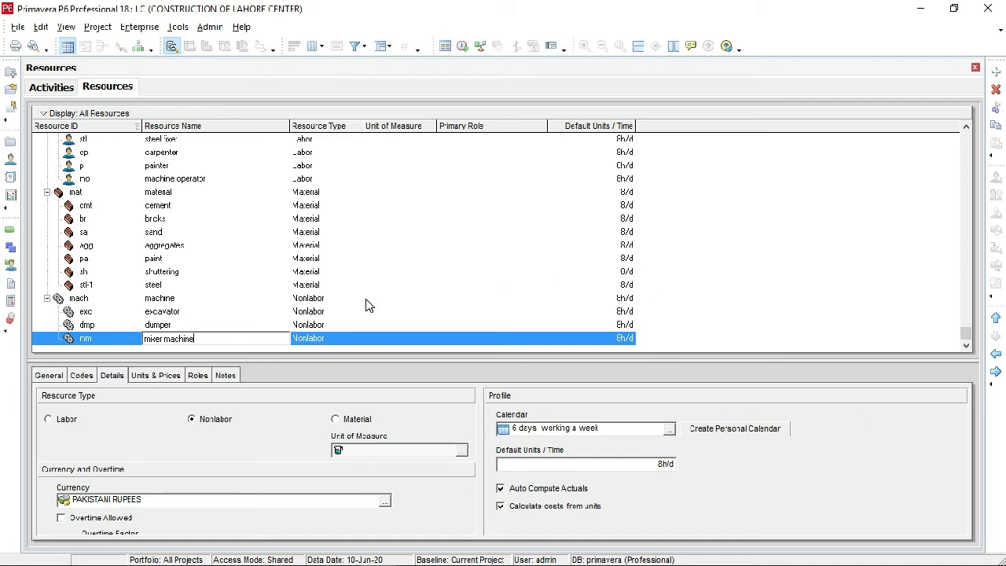
click(318, 327)
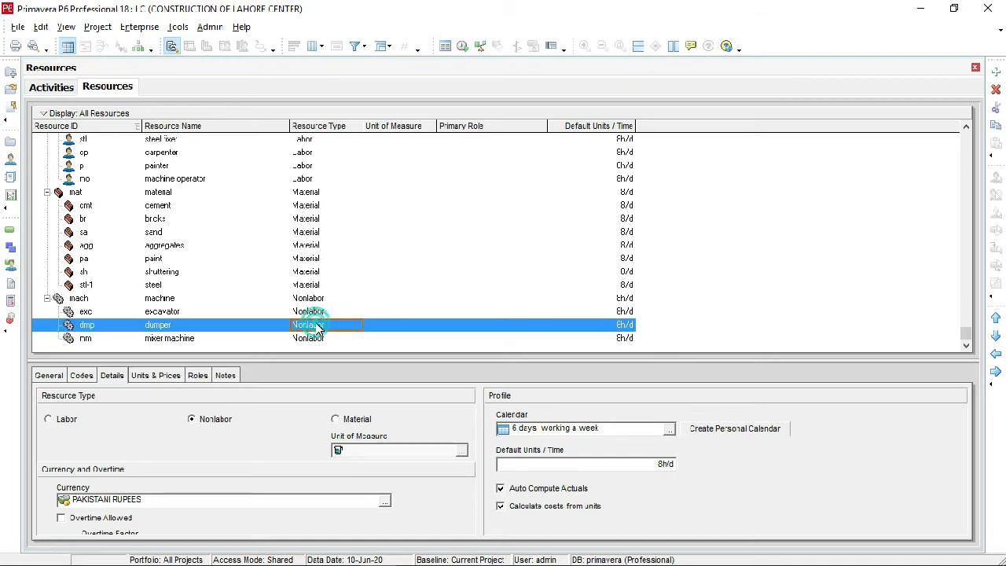
click(254, 338)
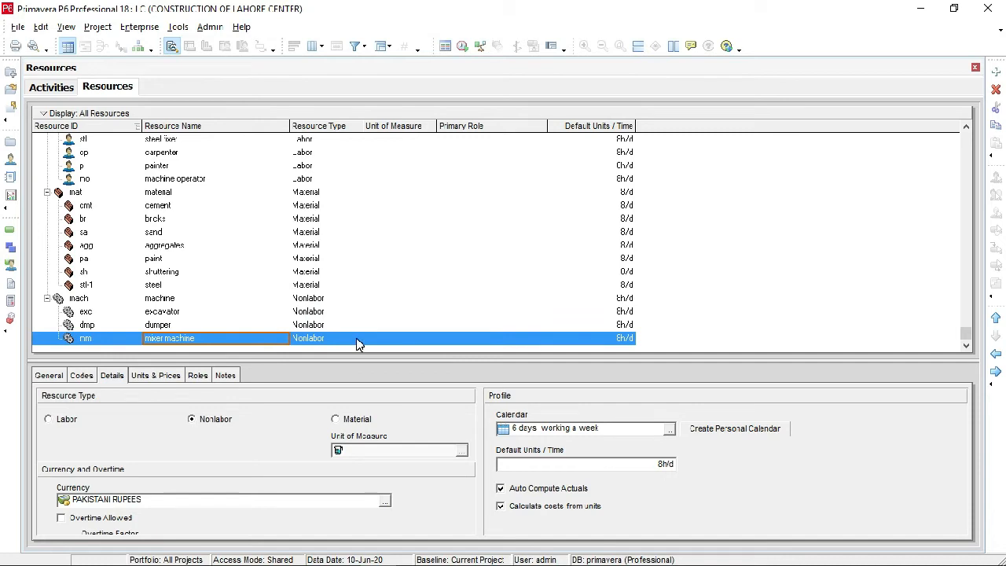
- Try sorting the resources by unit of measure in both directions, and restore the hierarchy order
click(380, 129)
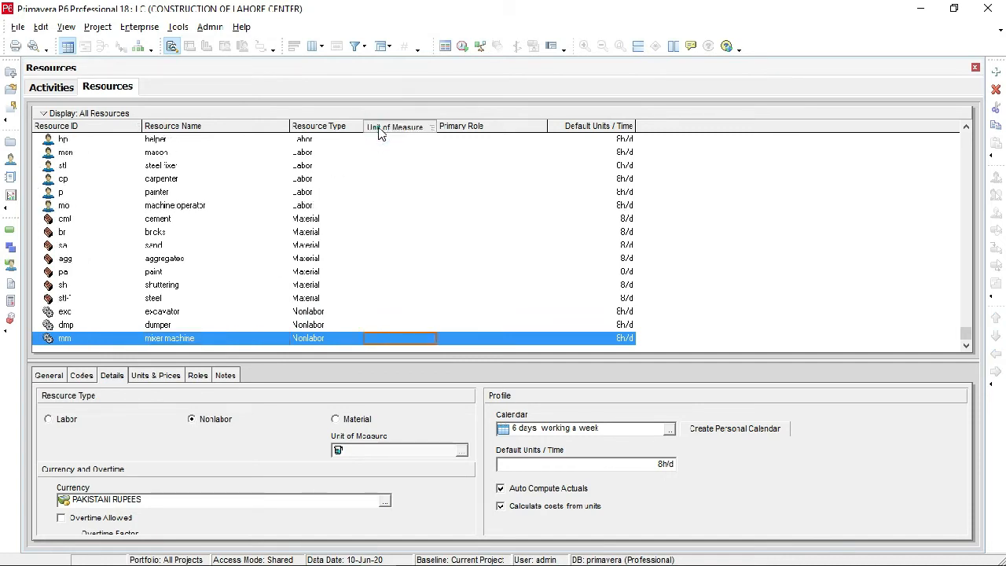
click(379, 130)
click(379, 130)
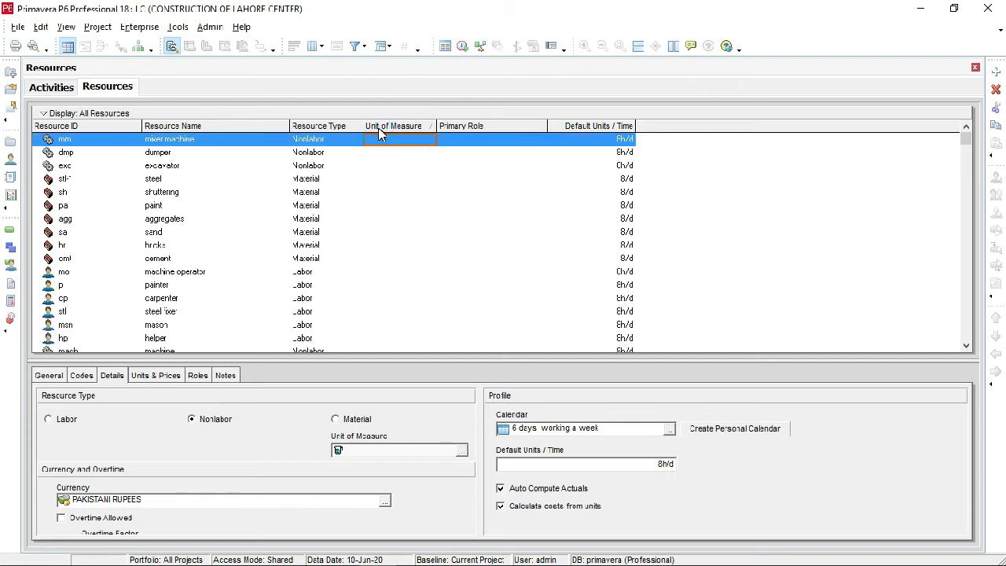
click(423, 127)
click(425, 130)
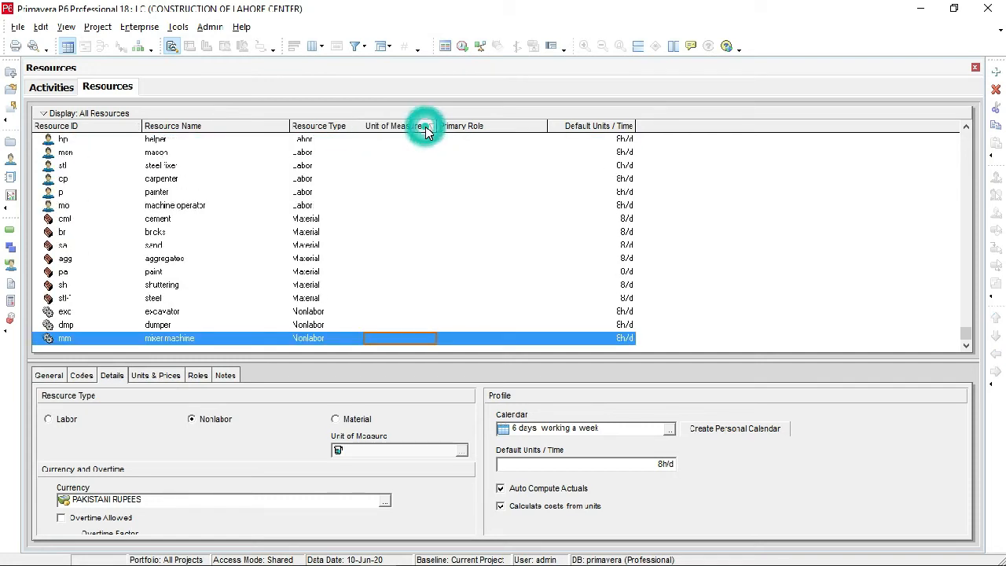
click(424, 129)
click(427, 127)
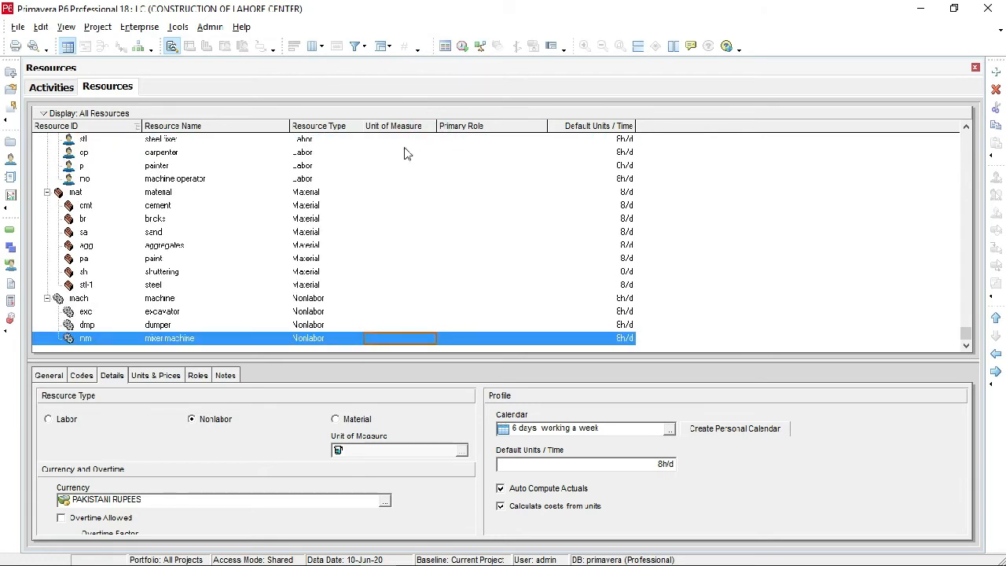
scroll(325, 201, up, 2)
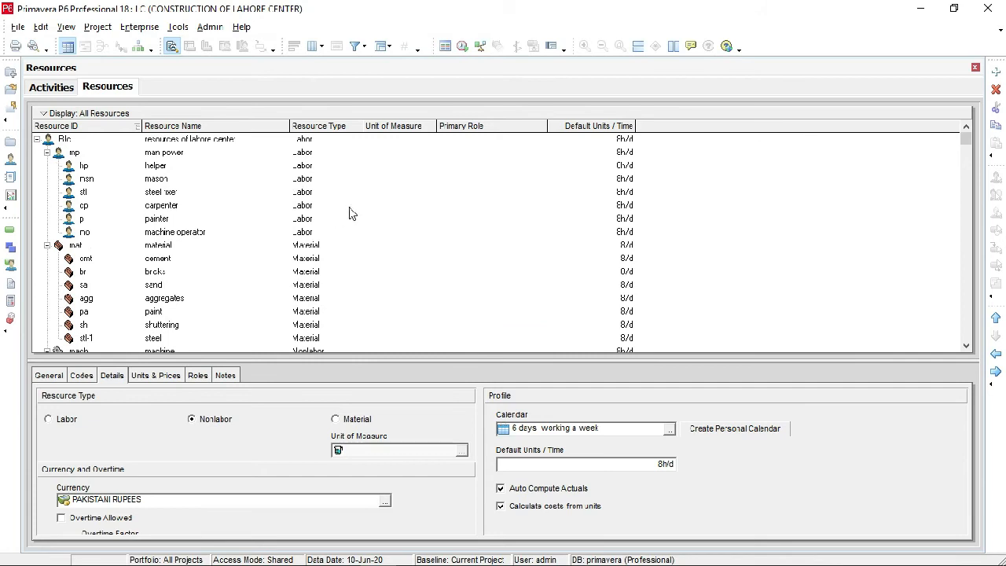
click(312, 142)
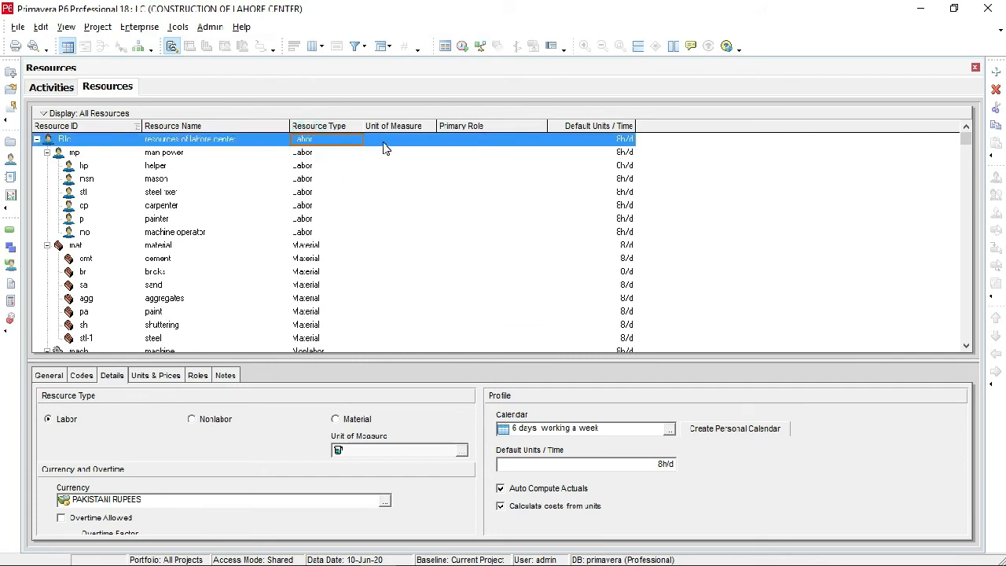
click(414, 142)
click(410, 152)
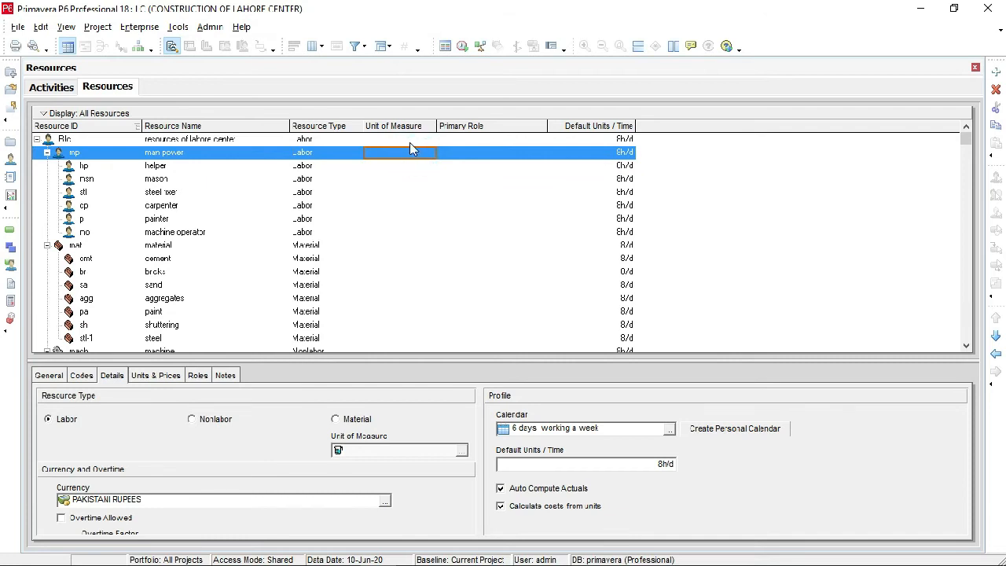
click(410, 140)
right_click(410, 142)
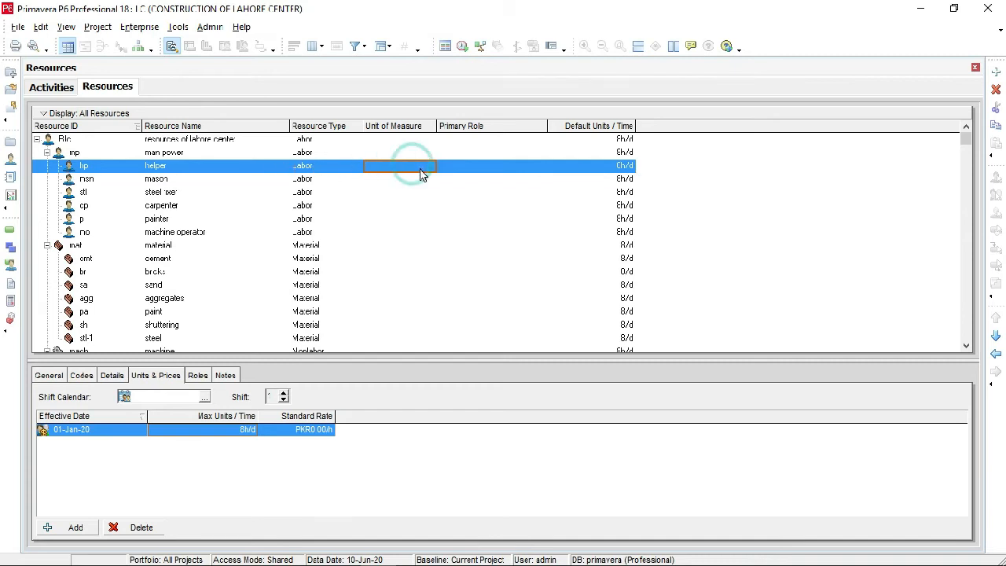
- Assign "nons skilled worker" as the primary role of the helper resource
click(484, 174)
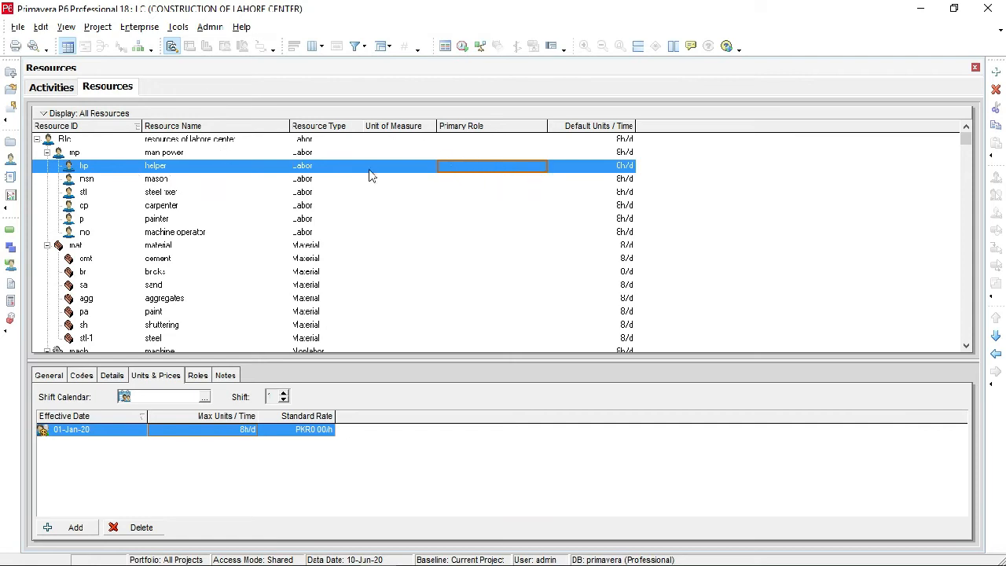
click(487, 167)
click(534, 167)
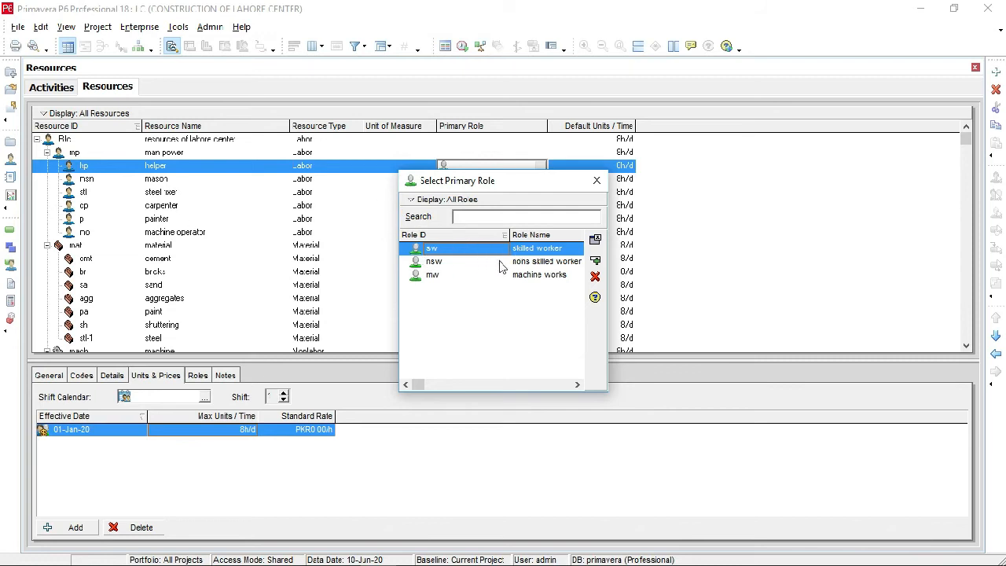
click(523, 263)
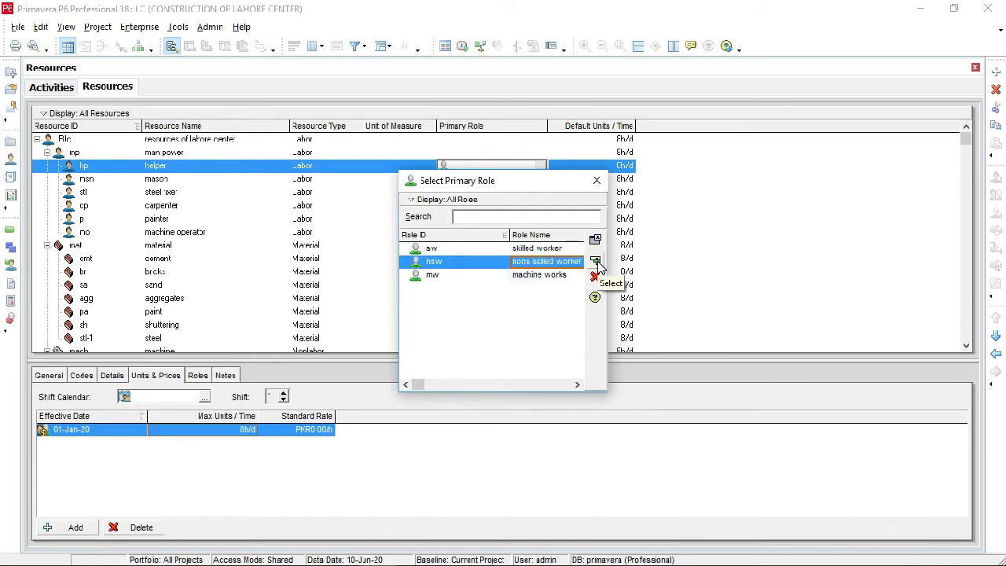
click(595, 260)
- Assign "skilled worker" as the primary role of the mason and steel fixer resources
click(478, 179)
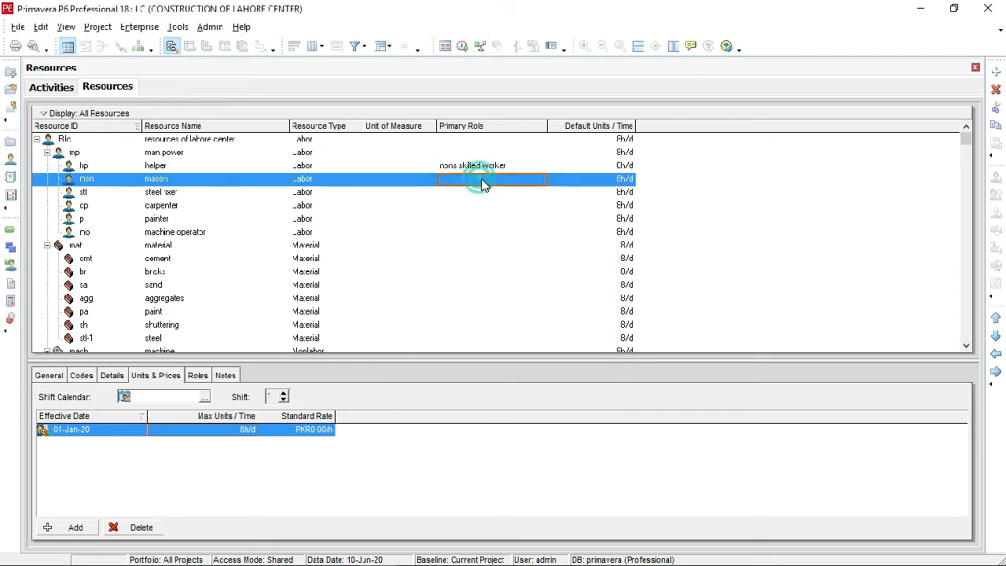
click(535, 179)
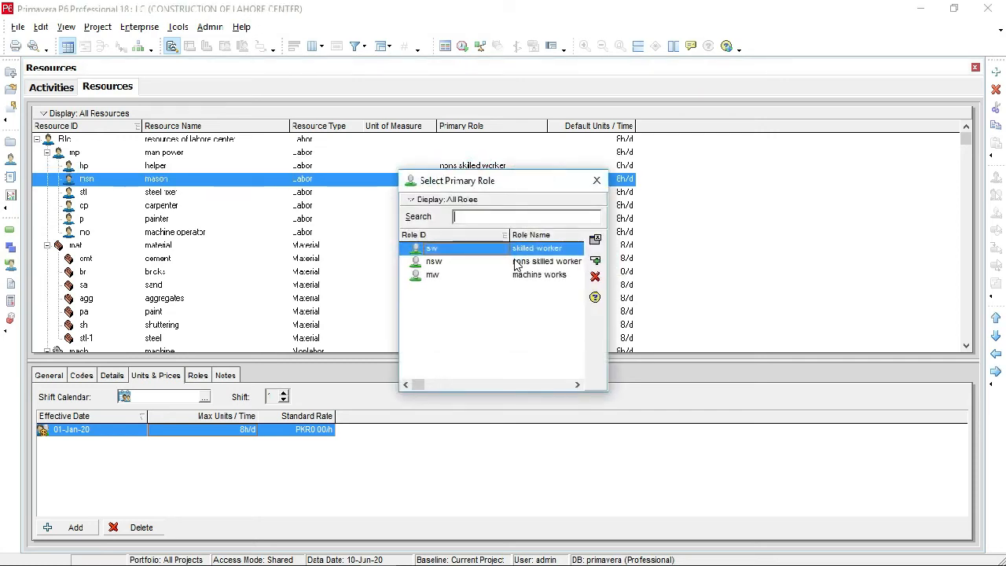
click(560, 247)
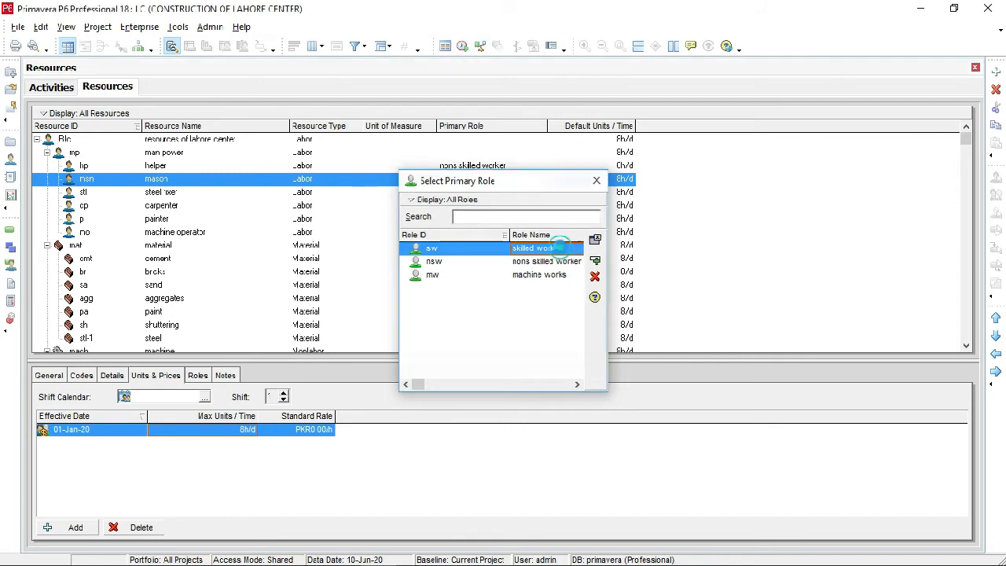
click(505, 202)
click(500, 193)
click(539, 193)
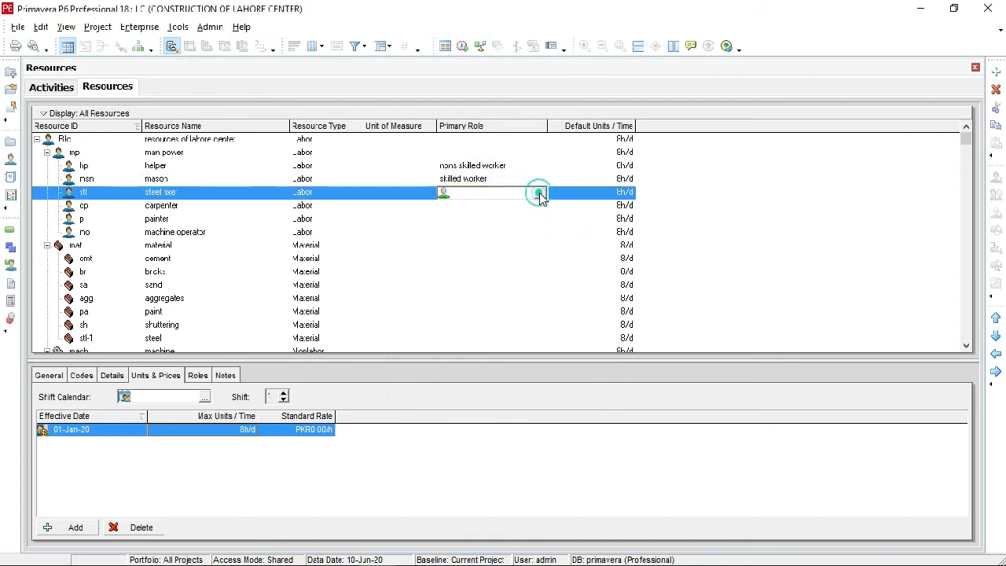
click(541, 194)
click(545, 184)
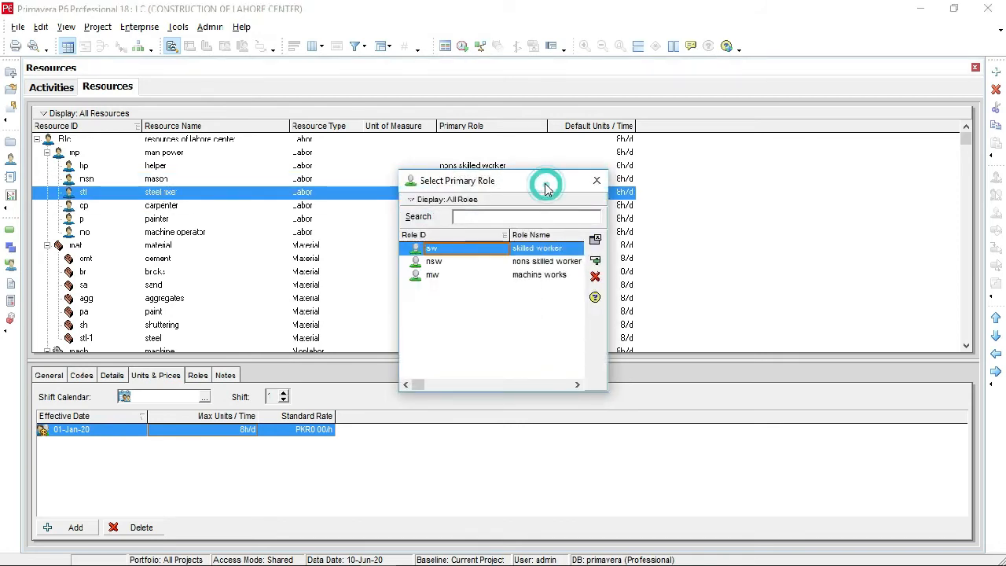
double_click(546, 248)
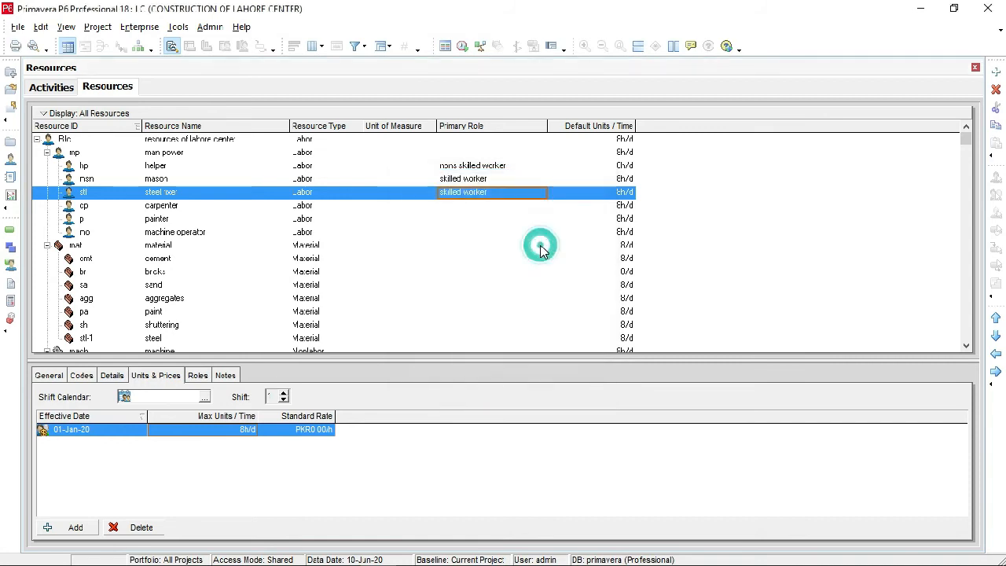
- Assign "skilled worker" as the primary role of the carpenter and painter resources
click(495, 207)
click(497, 207)
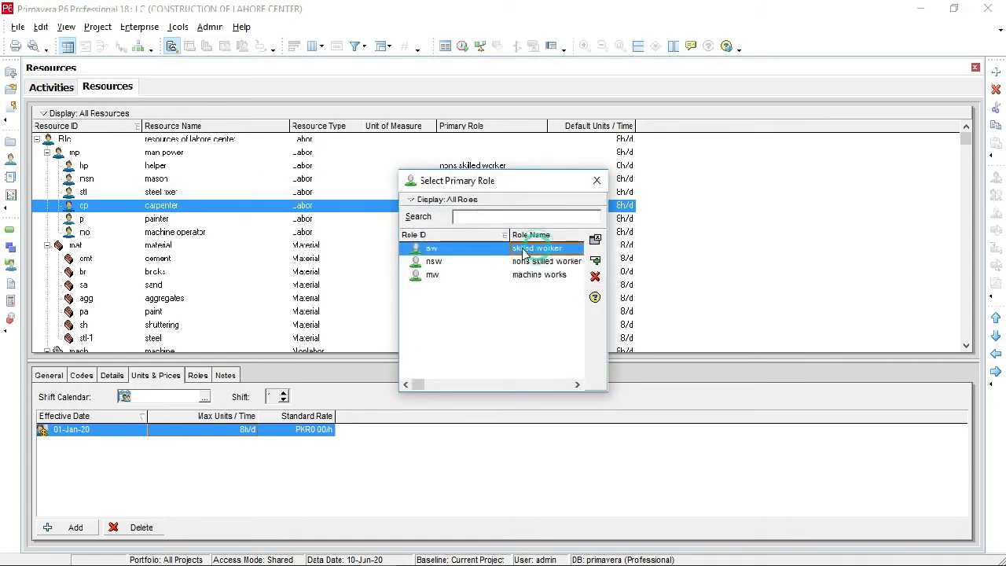
click(594, 259)
click(467, 226)
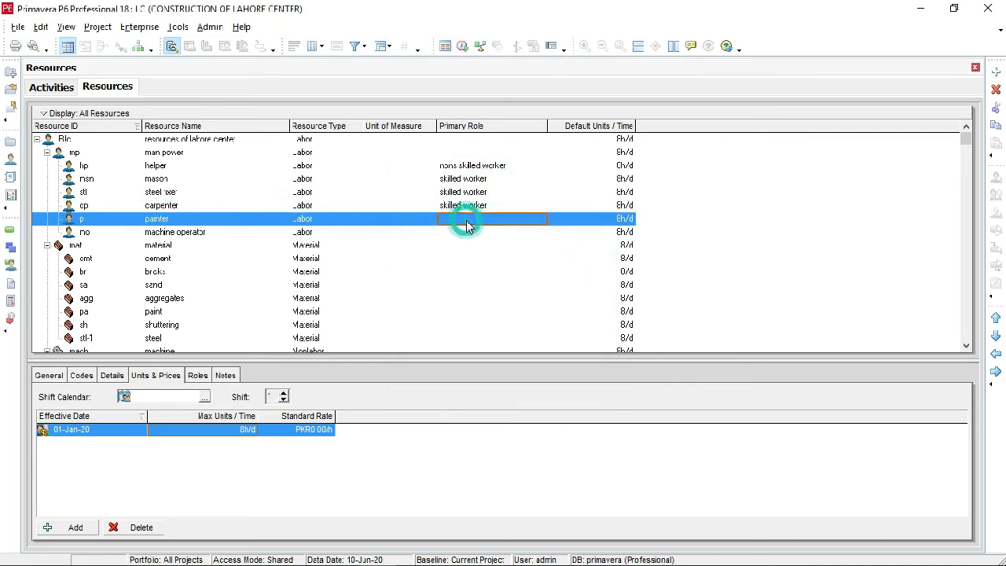
click(490, 226)
click(539, 266)
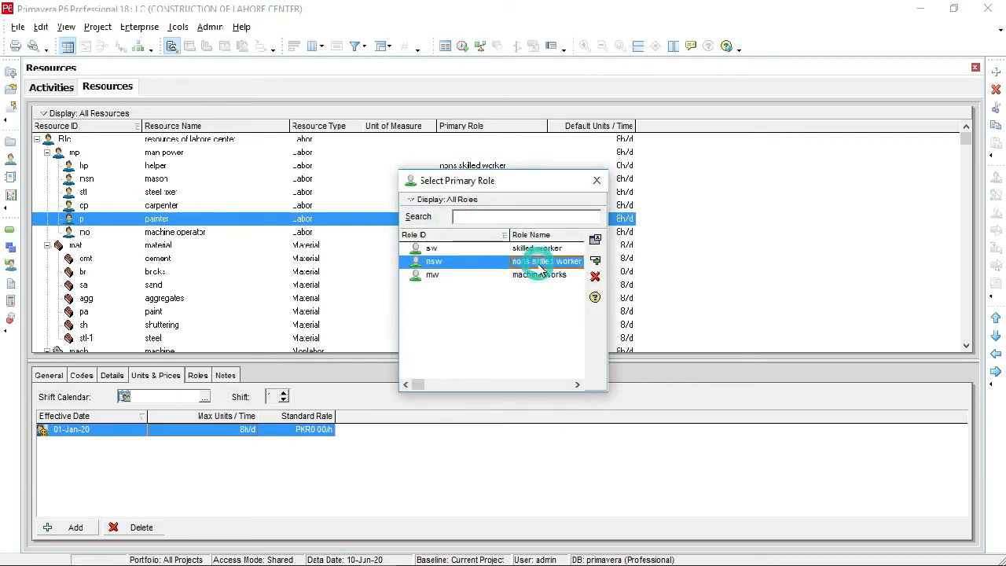
click(535, 248)
click(595, 260)
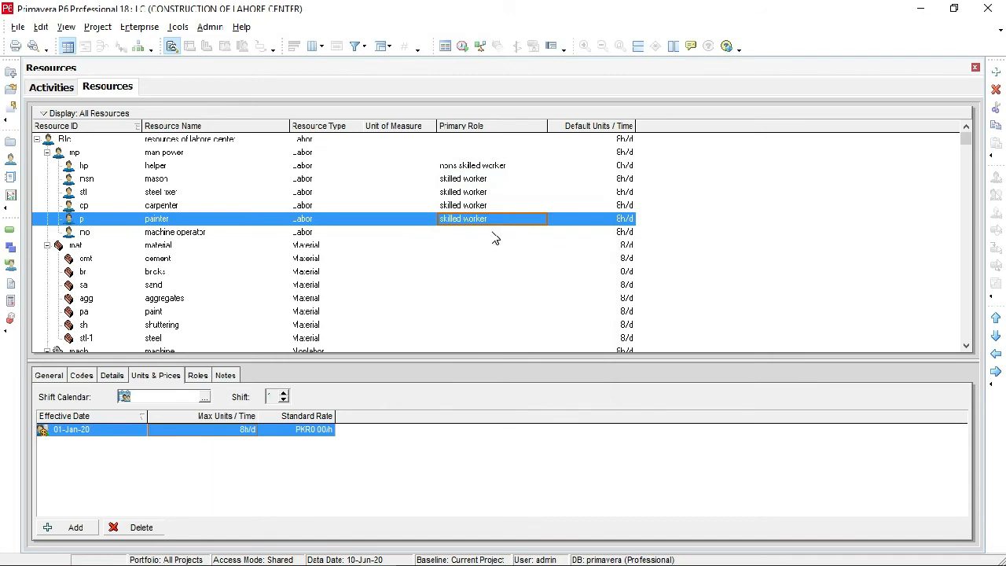
- Assign "skilled worker" as the primary role of the machine operator resource
click(492, 233)
click(513, 233)
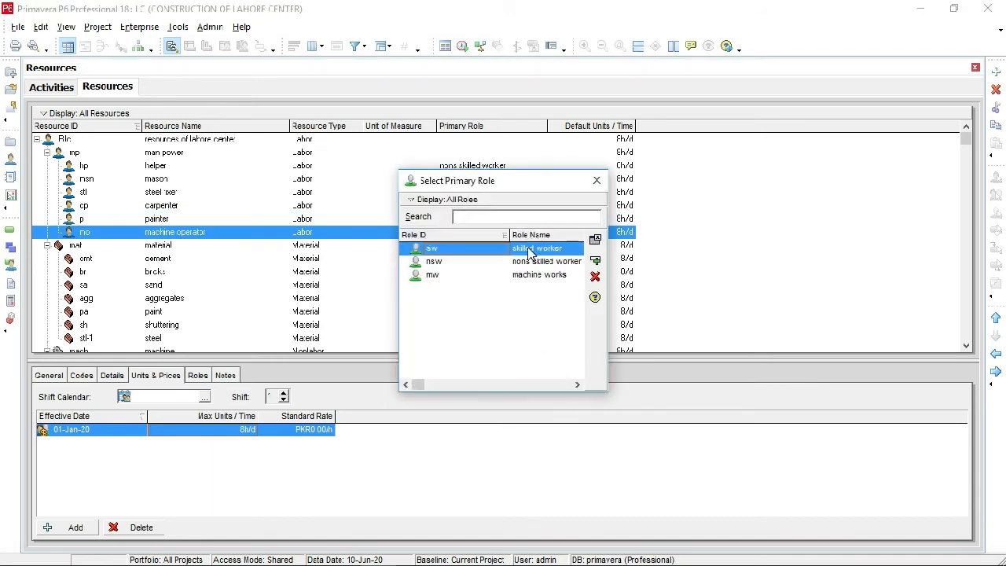
click(595, 260)
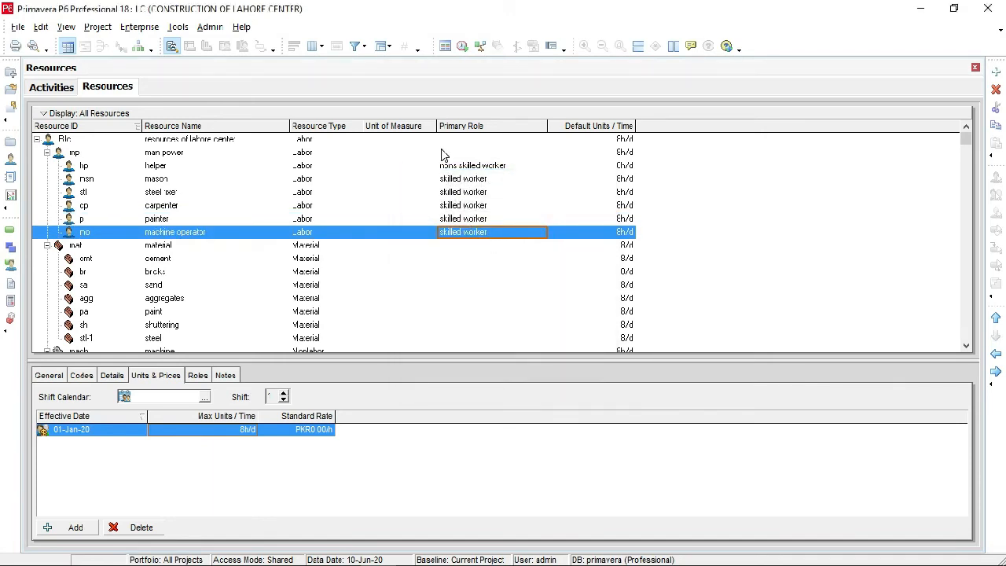
- Set the unit of measure of the cement resource to numbers
click(317, 260)
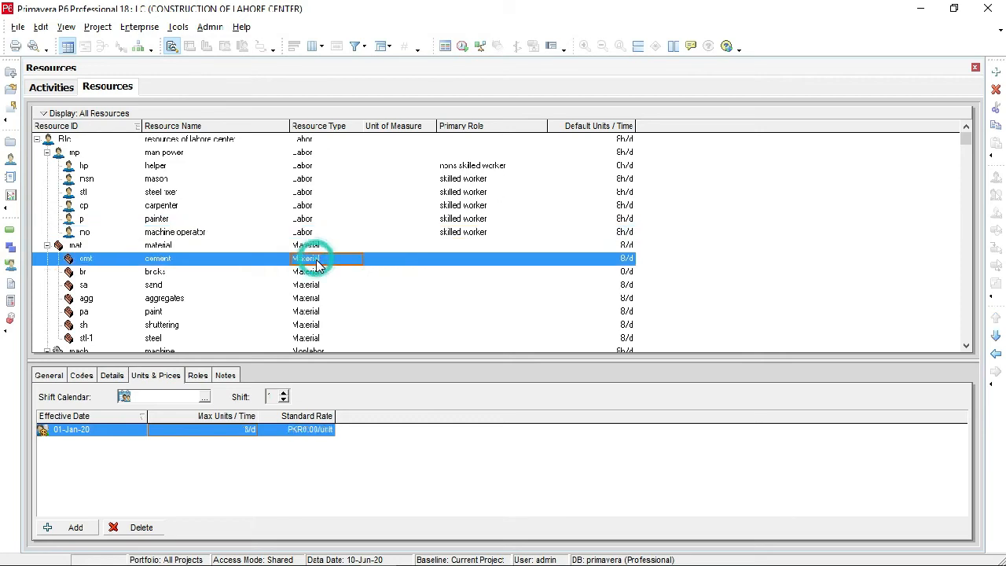
click(394, 262)
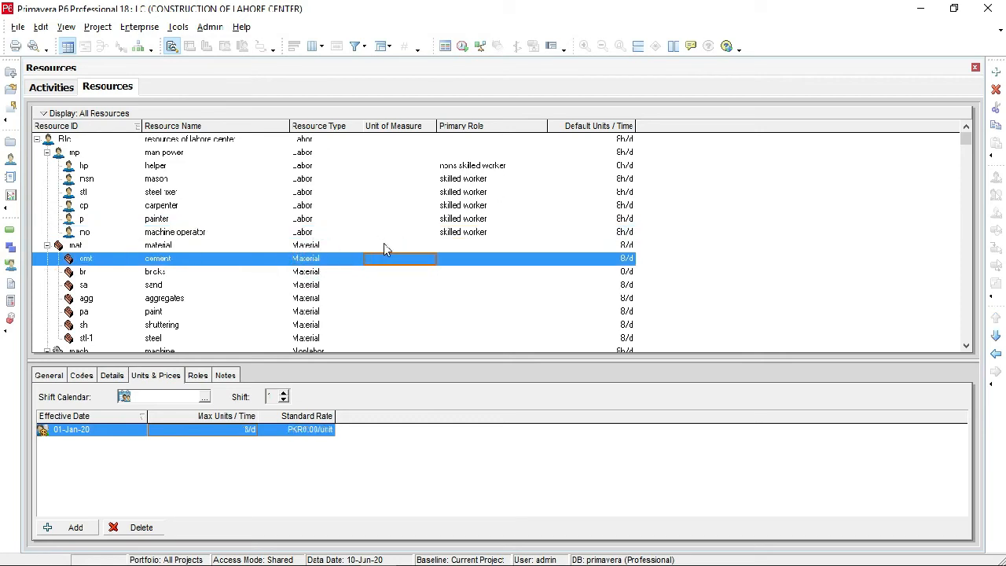
click(384, 245)
click(399, 259)
click(403, 260)
click(429, 261)
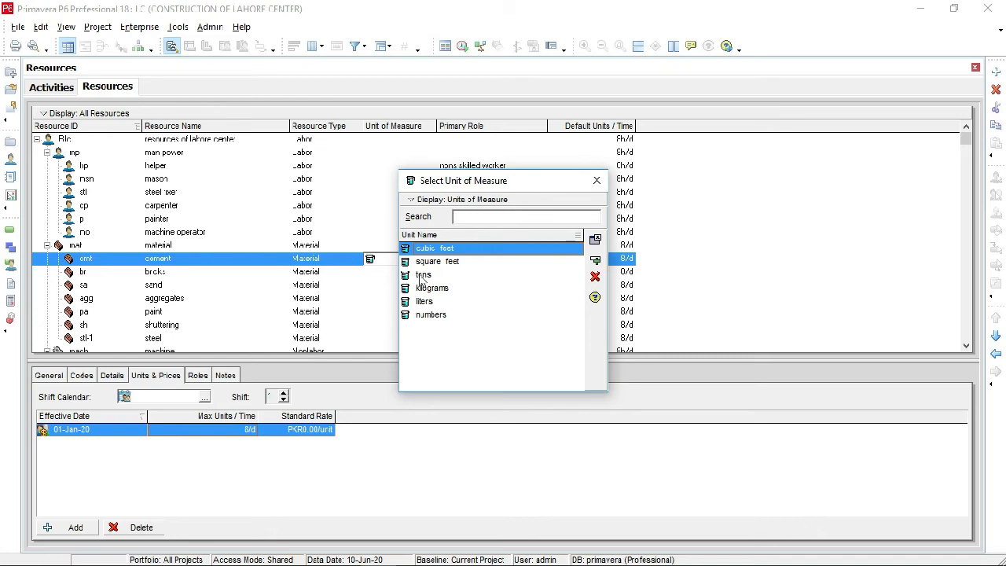
click(445, 316)
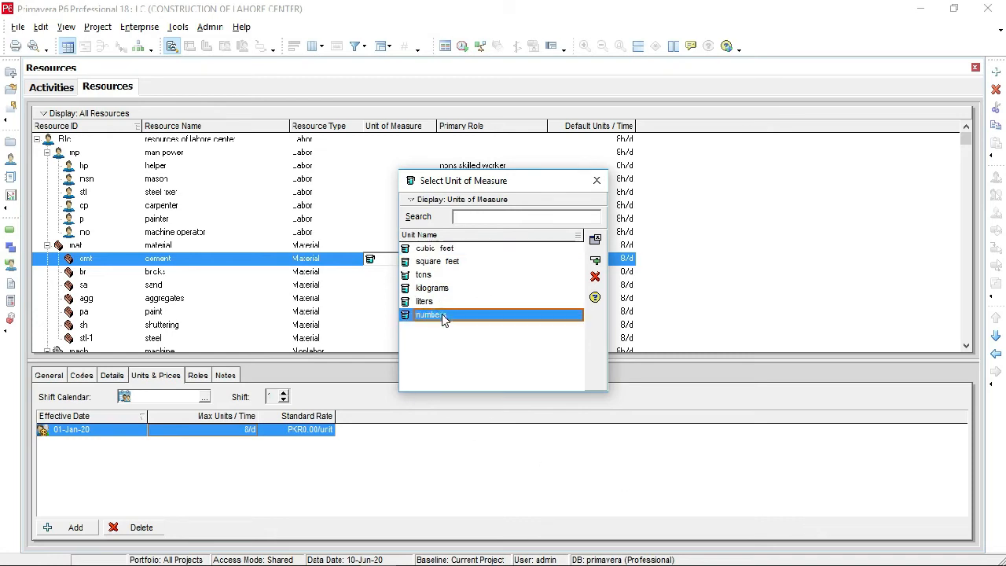
click(595, 239)
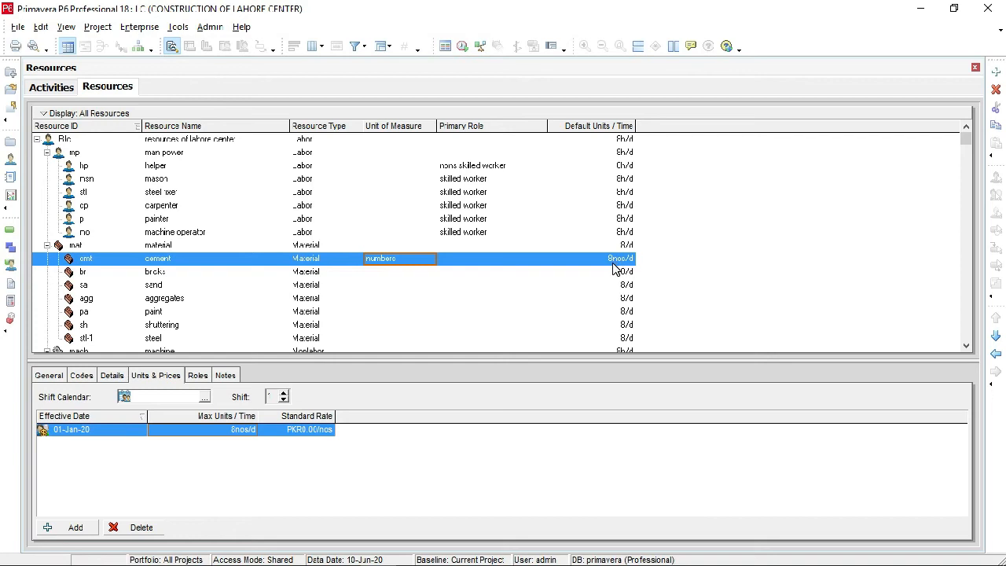
- Set the unit of measure of the bricks resource to numbers
click(383, 273)
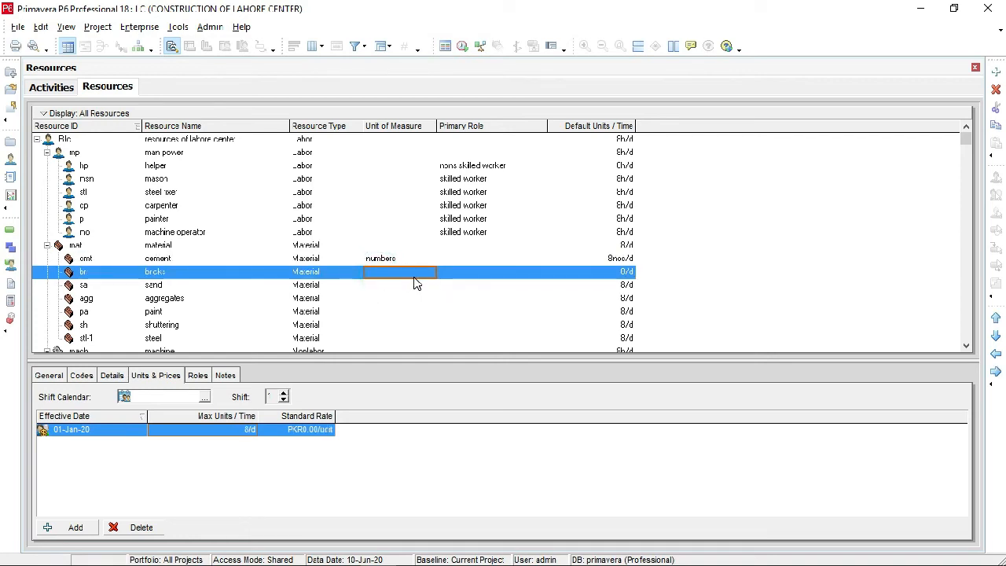
double_click(414, 276)
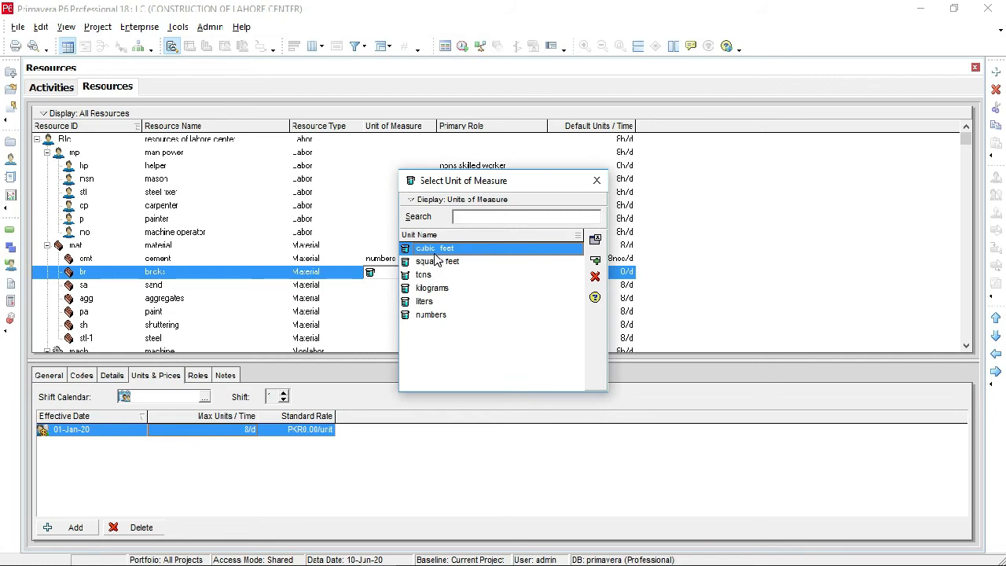
click(431, 316)
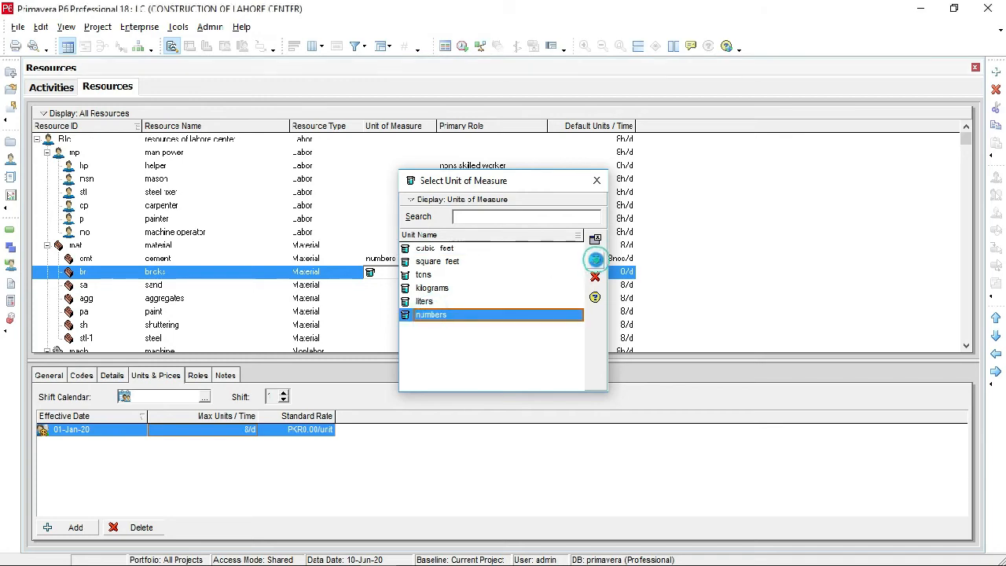
click(594, 259)
- Set the unit of measure of the sand and aggregates resources to cubic feet
click(393, 285)
click(407, 286)
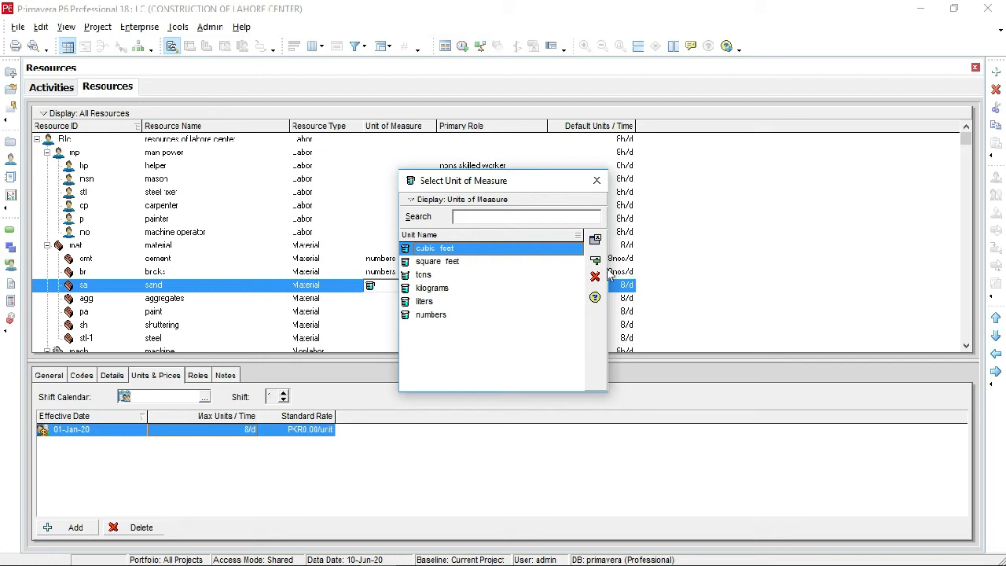
click(595, 262)
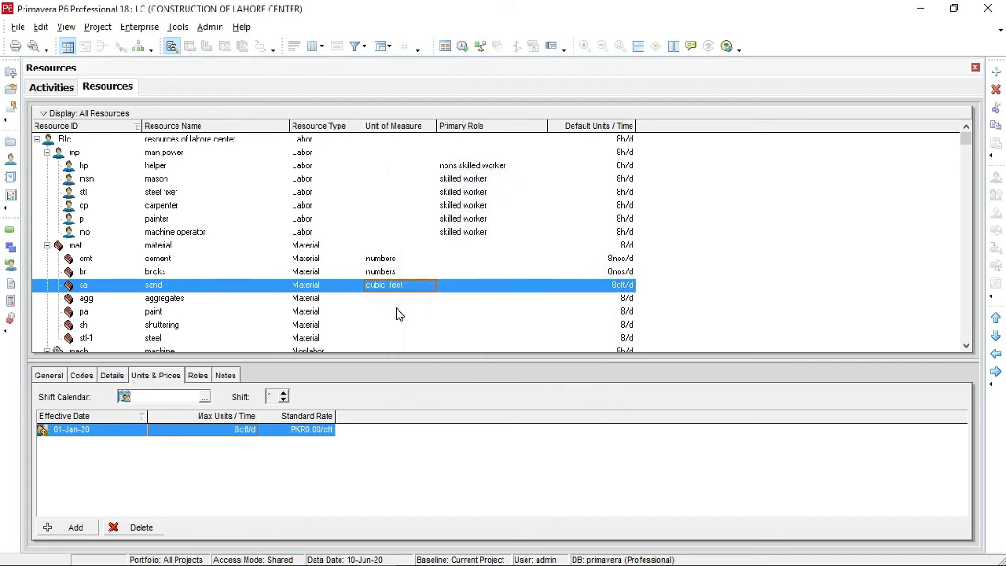
click(396, 311)
click(381, 300)
click(397, 299)
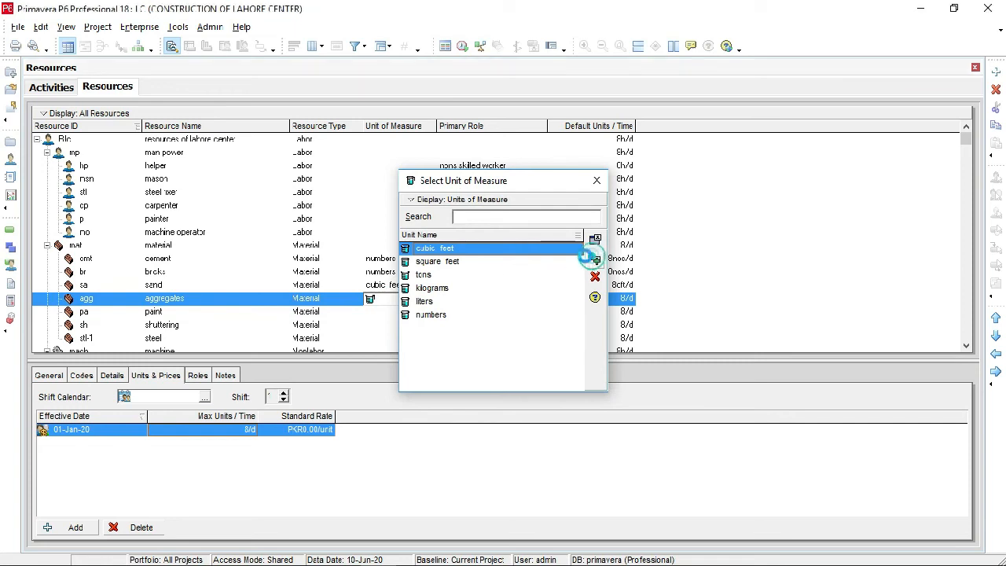
click(595, 260)
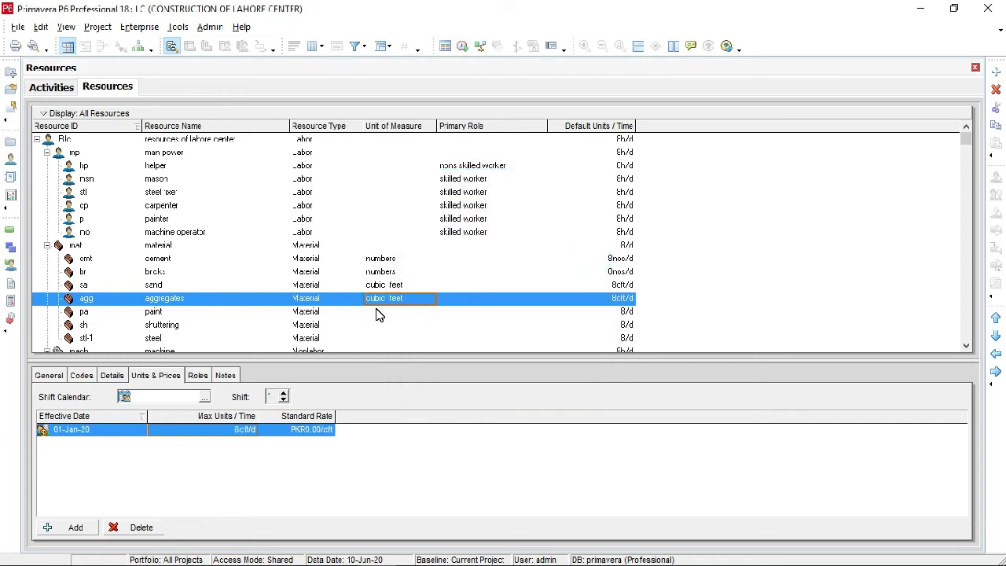
- Set the unit of measure of the paint resource to liters
click(377, 313)
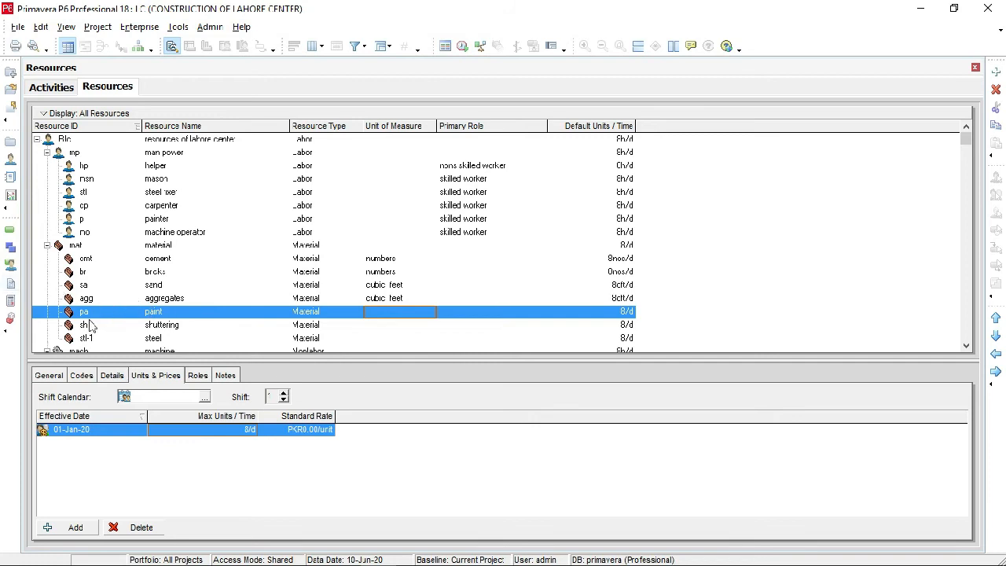
click(405, 314)
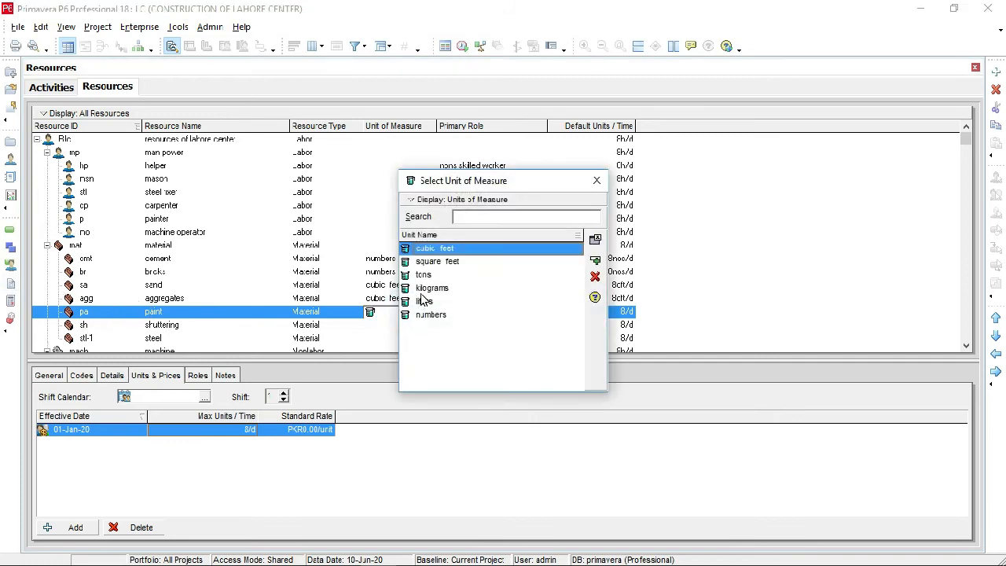
click(431, 303)
click(595, 239)
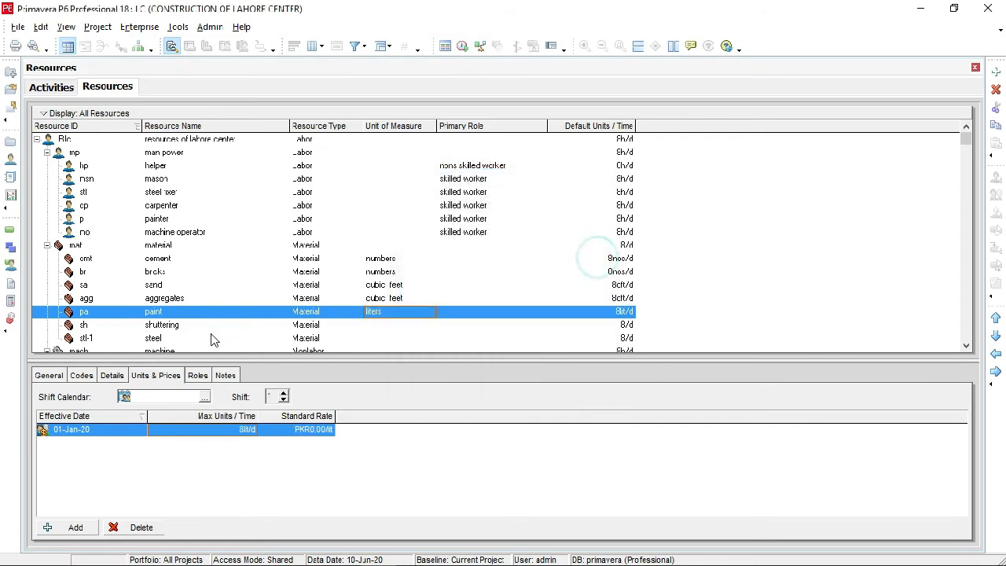
- Set the unit of measure of the shuttering resource to square feet
click(348, 326)
click(393, 326)
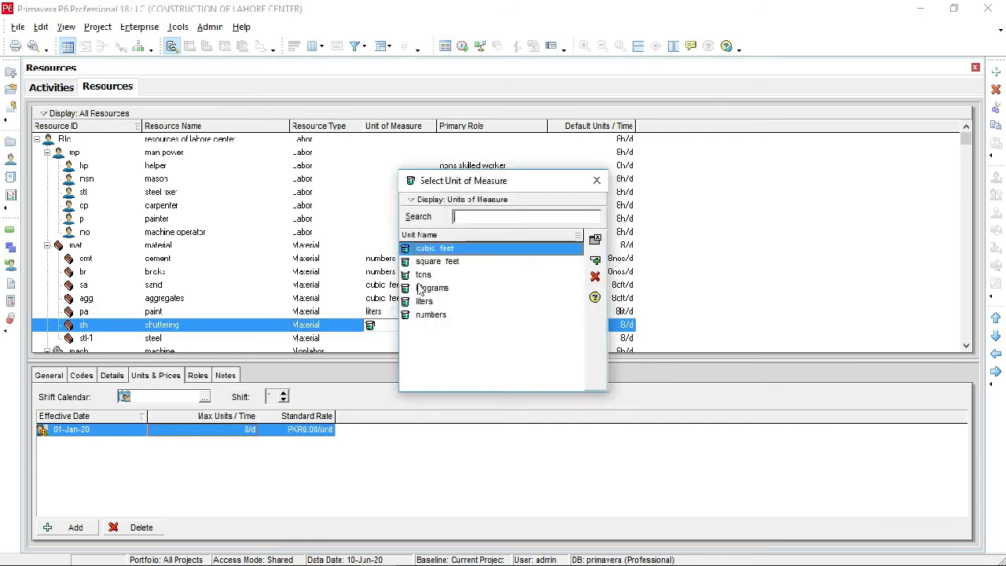
click(437, 262)
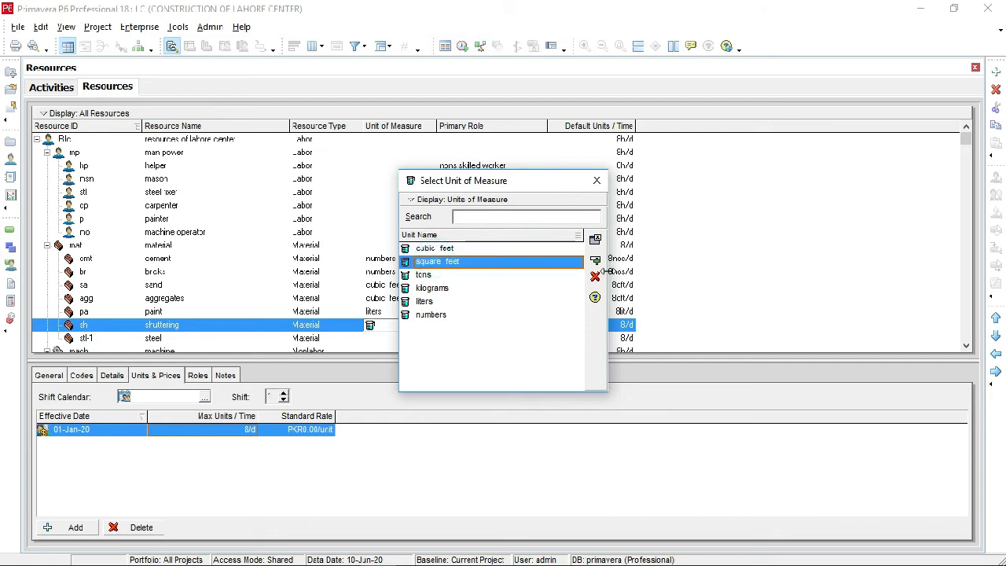
click(595, 240)
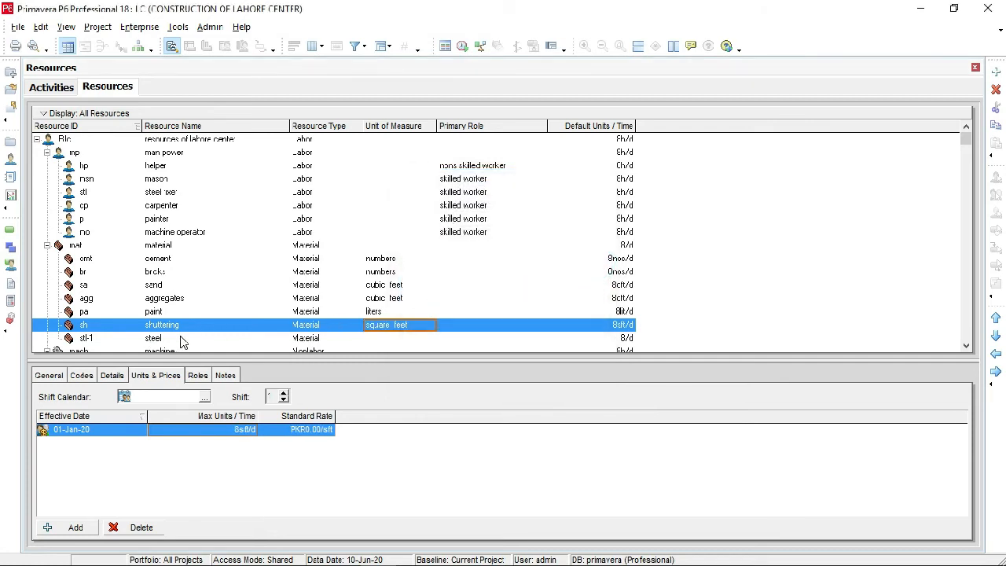
- Set the unit of measure of the steel material resource to tons
click(366, 339)
click(417, 340)
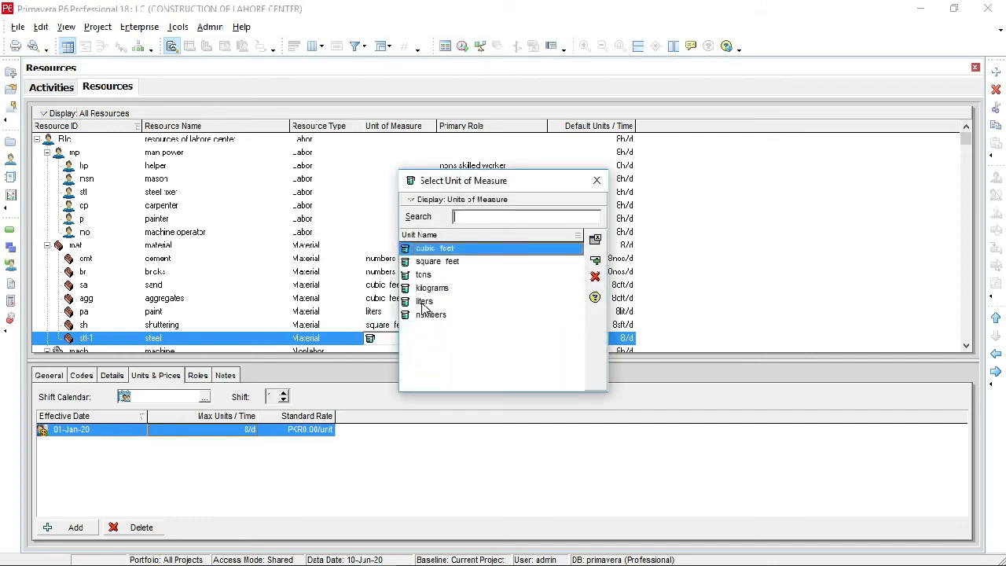
click(425, 274)
click(596, 260)
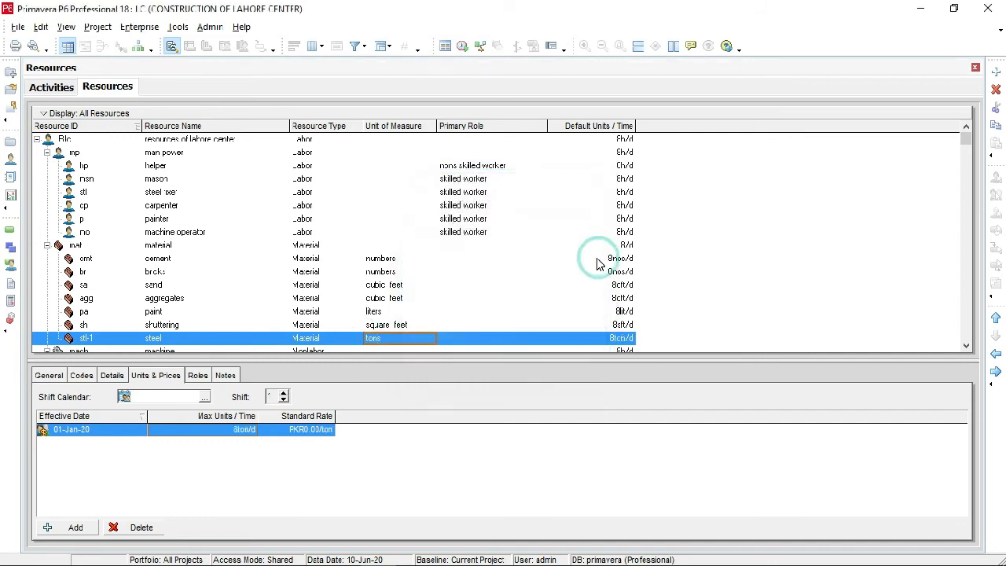
- Assign the machine works role as the primary role of the machine parent resource
click(966, 346)
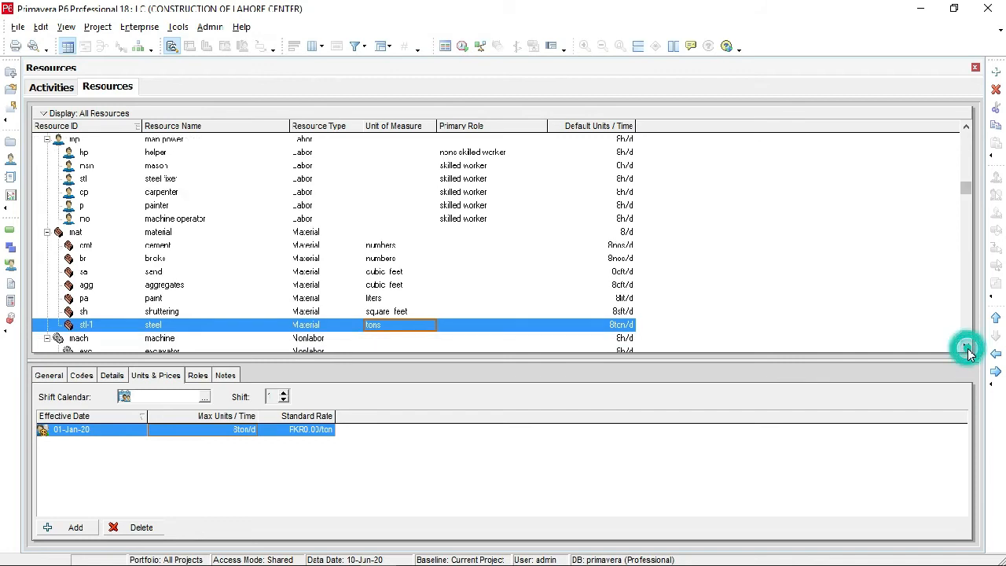
click(965, 346)
click(966, 346)
click(966, 346)
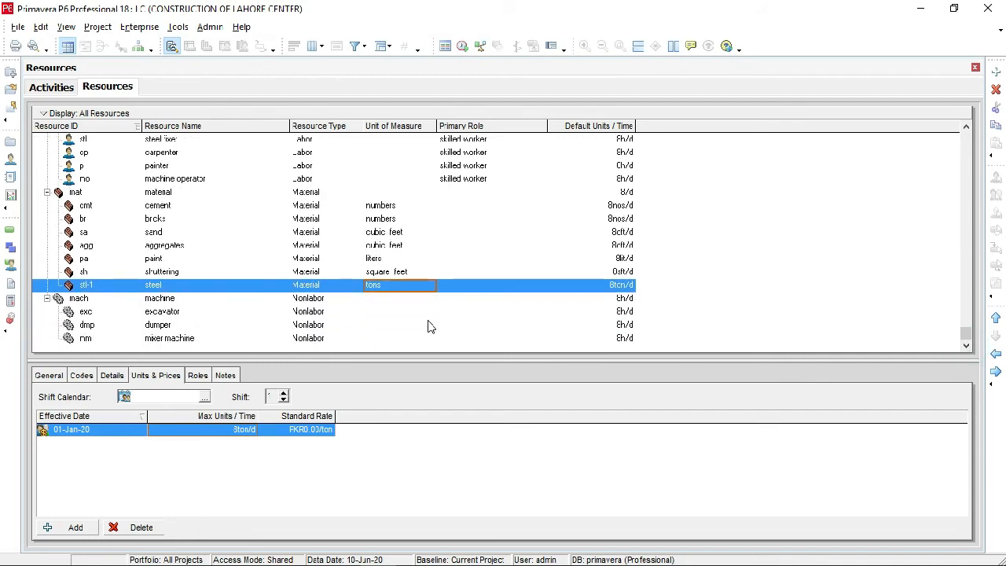
click(401, 284)
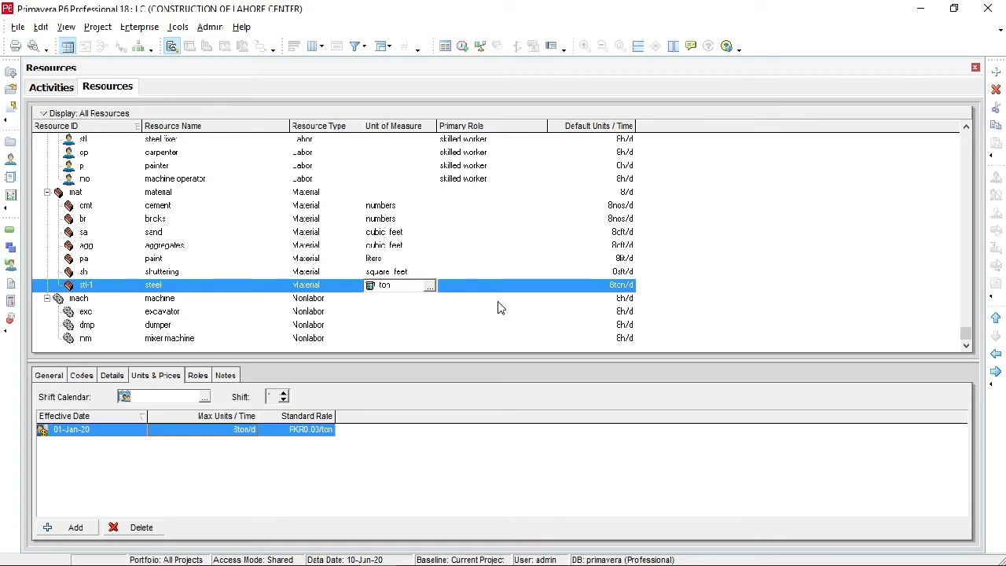
click(458, 306)
click(382, 301)
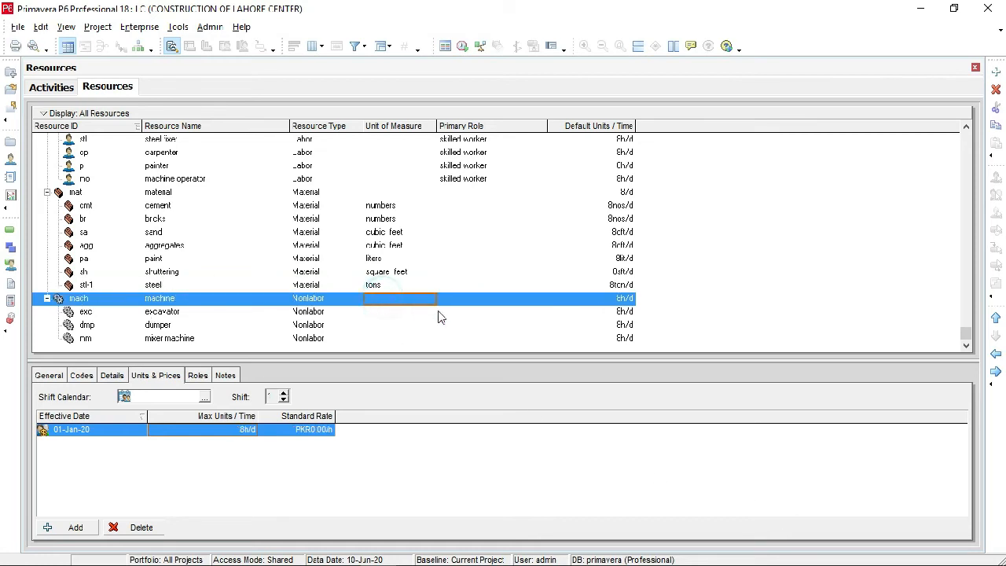
click(476, 303)
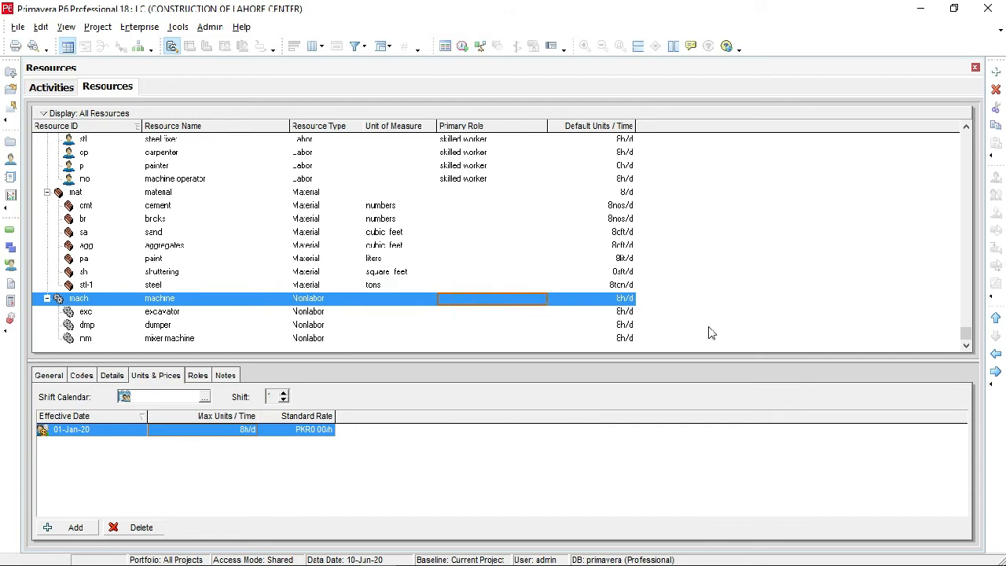
double_click(518, 301)
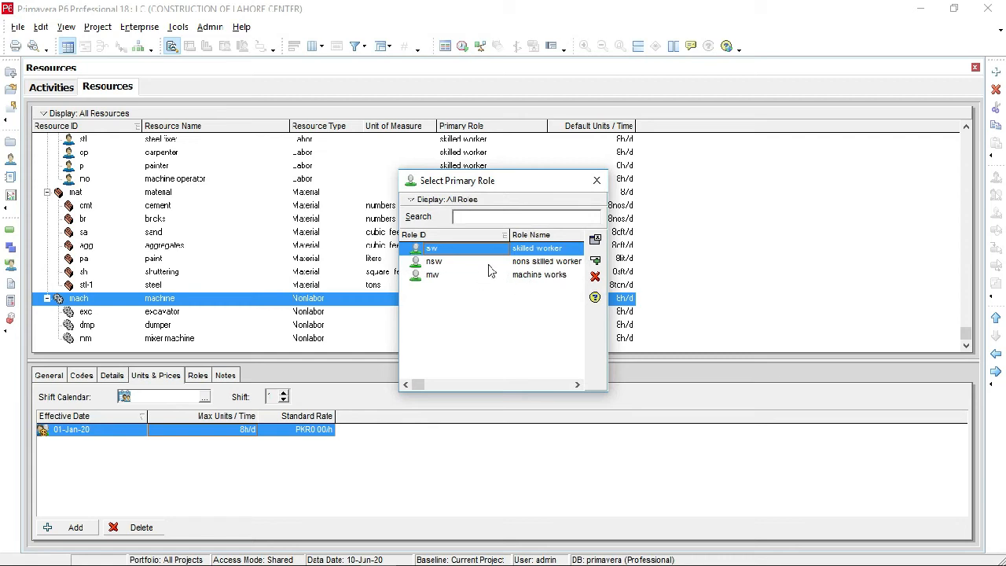
click(524, 274)
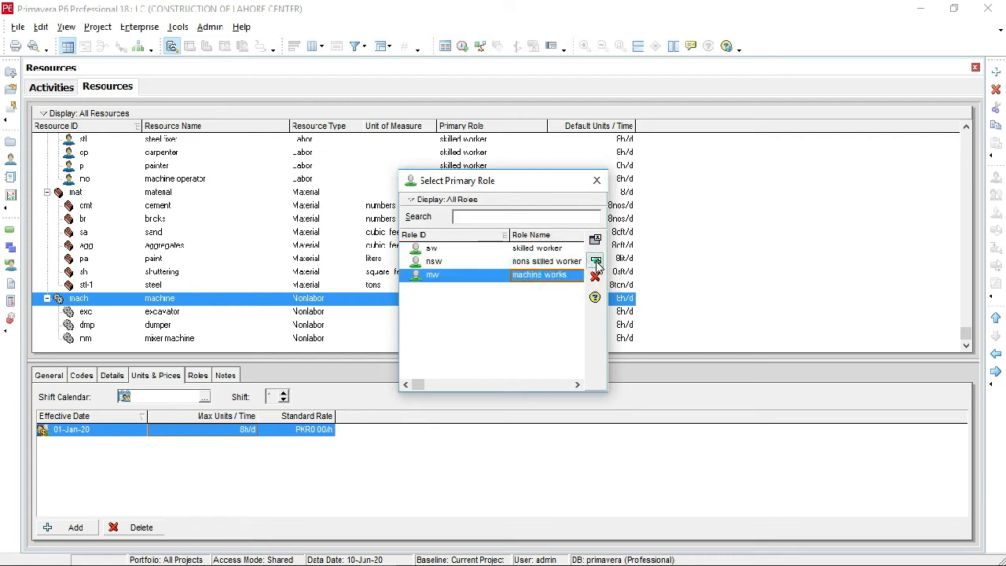
click(595, 263)
- Assign the machine works role as the primary role of the excavator resource
click(505, 312)
double_click(522, 314)
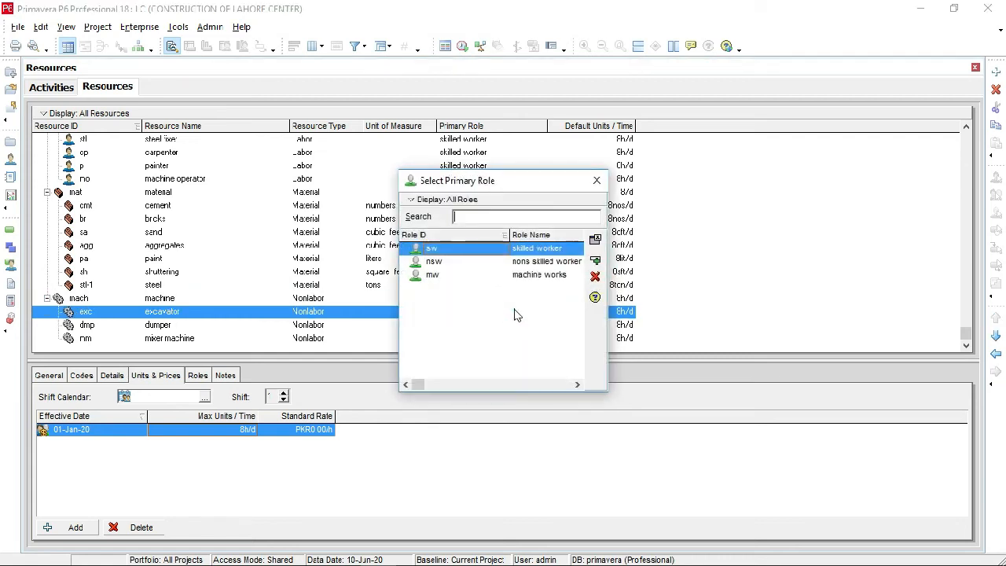
click(511, 274)
click(595, 260)
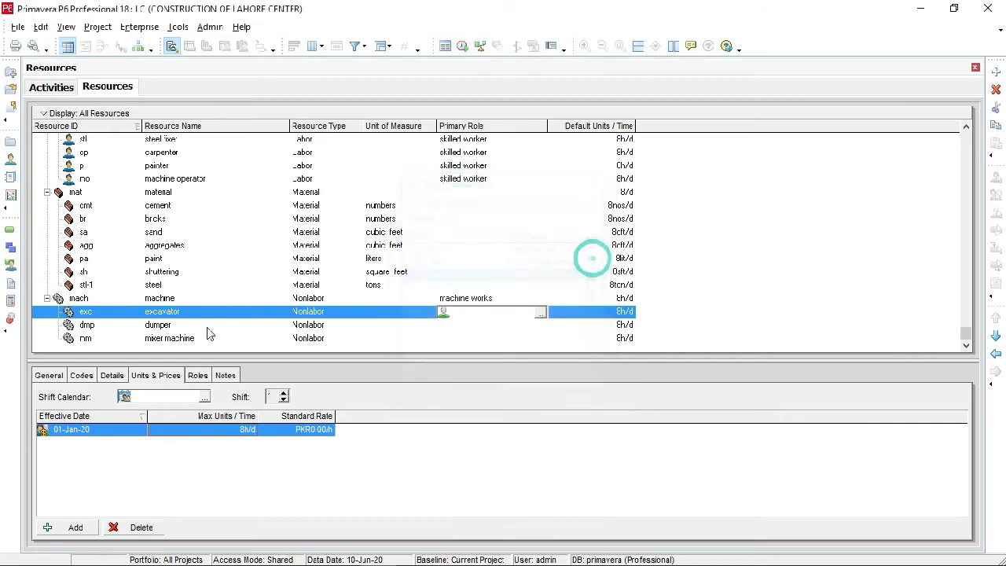
- Assign the machine works role as the primary role of the dumper resource
click(464, 327)
double_click(496, 337)
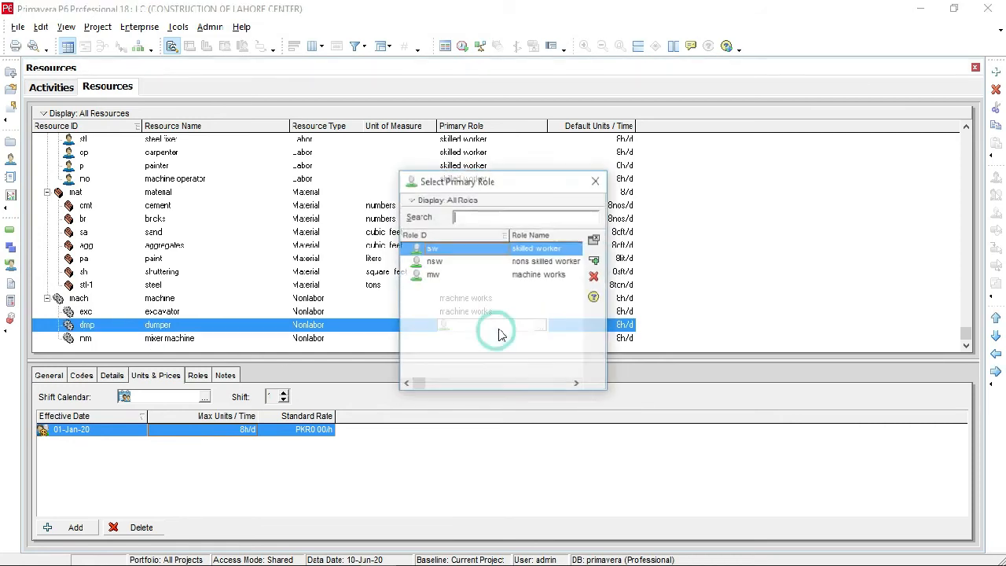
click(597, 269)
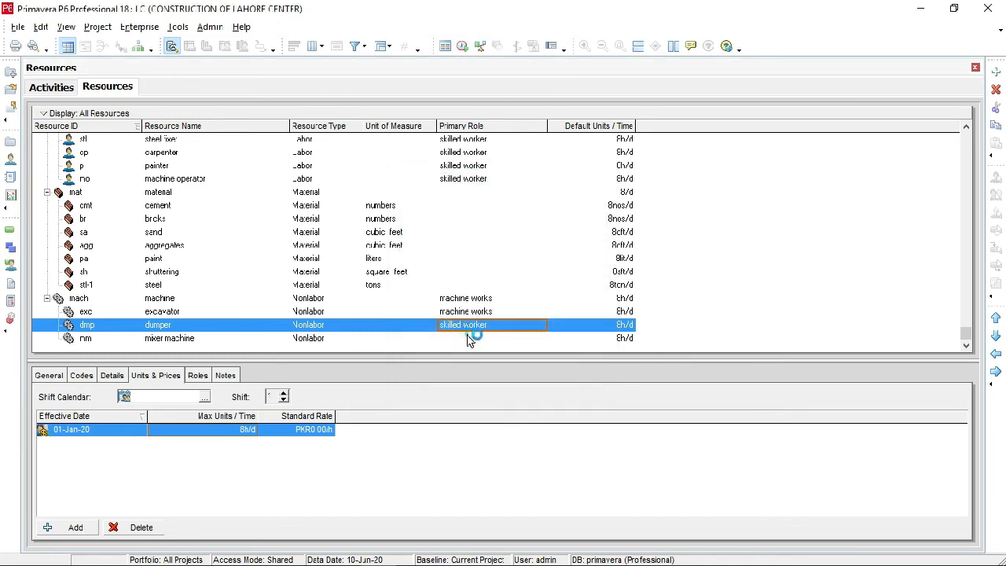
click(478, 336)
click(483, 327)
click(503, 326)
double_click(503, 326)
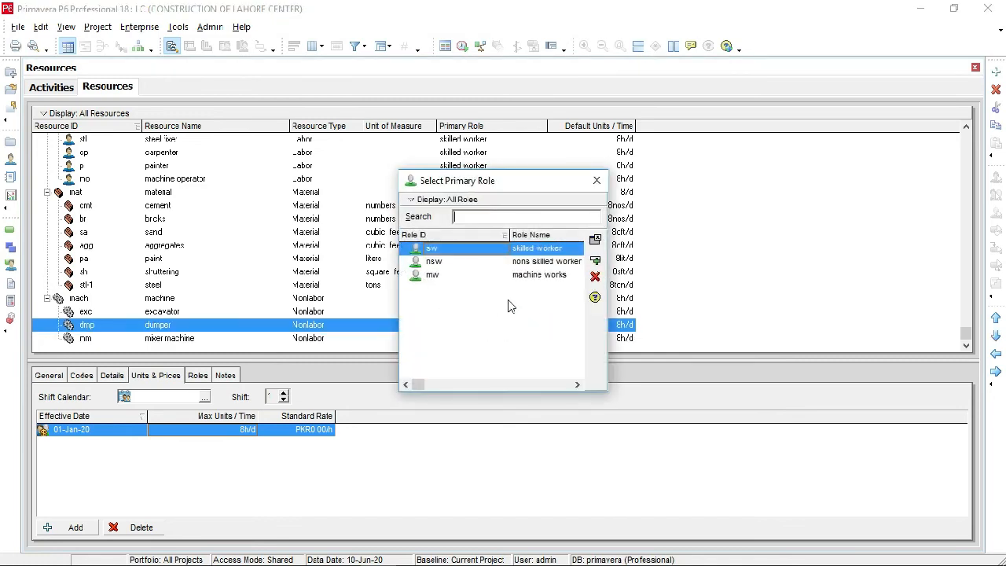
double_click(536, 275)
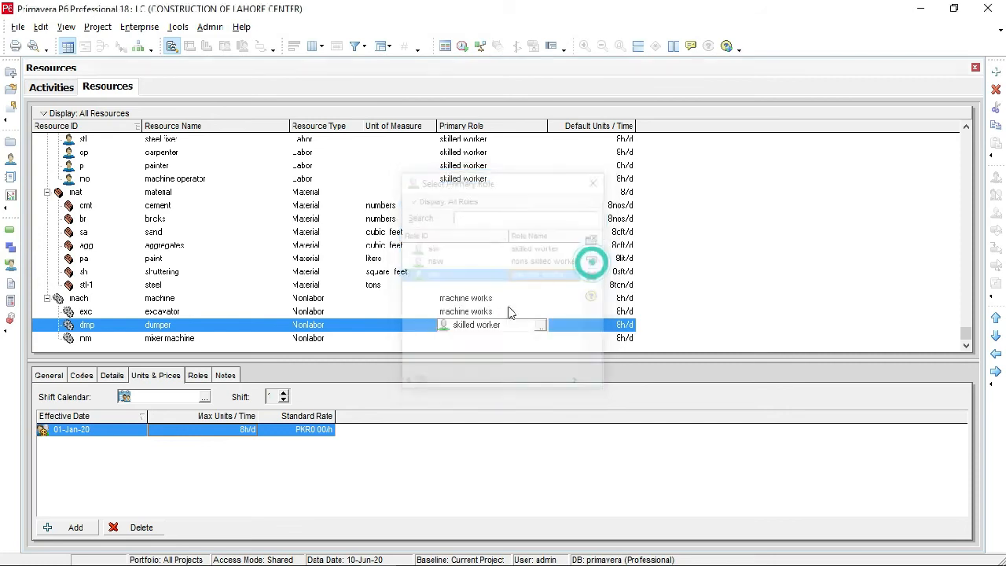
- Assign the machine works role as the primary role of the mixer machine resource
click(488, 338)
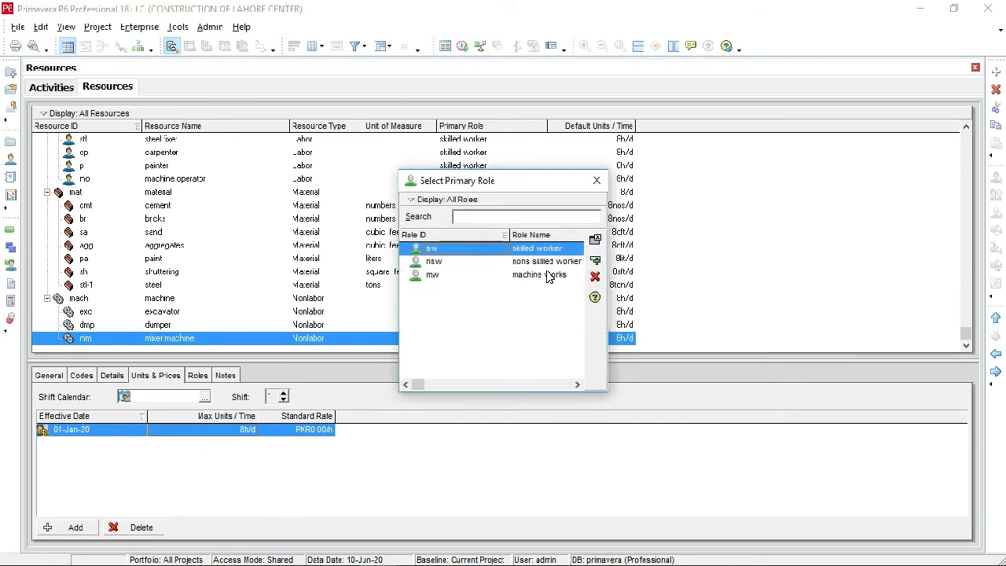
click(550, 275)
click(595, 261)
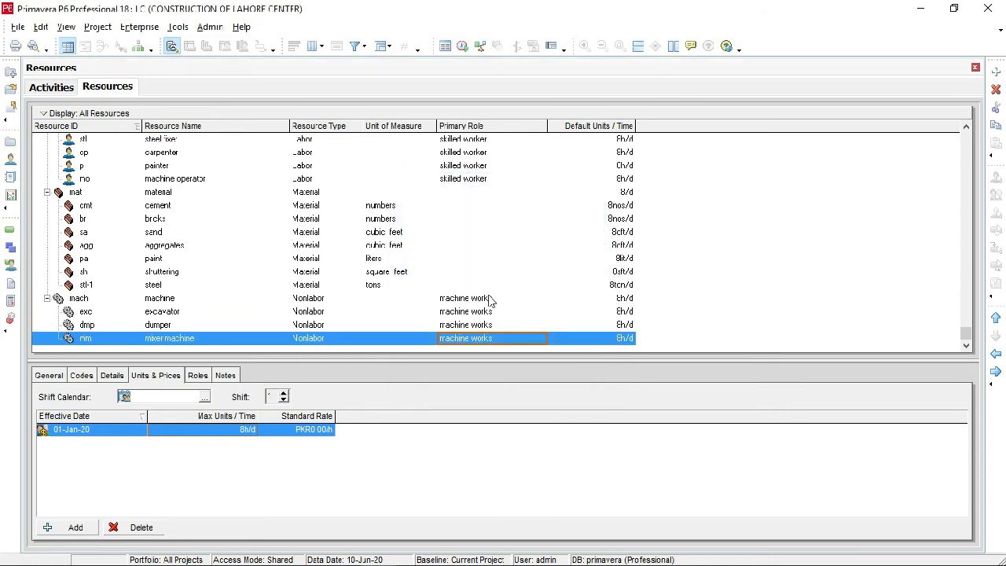
click(468, 299)
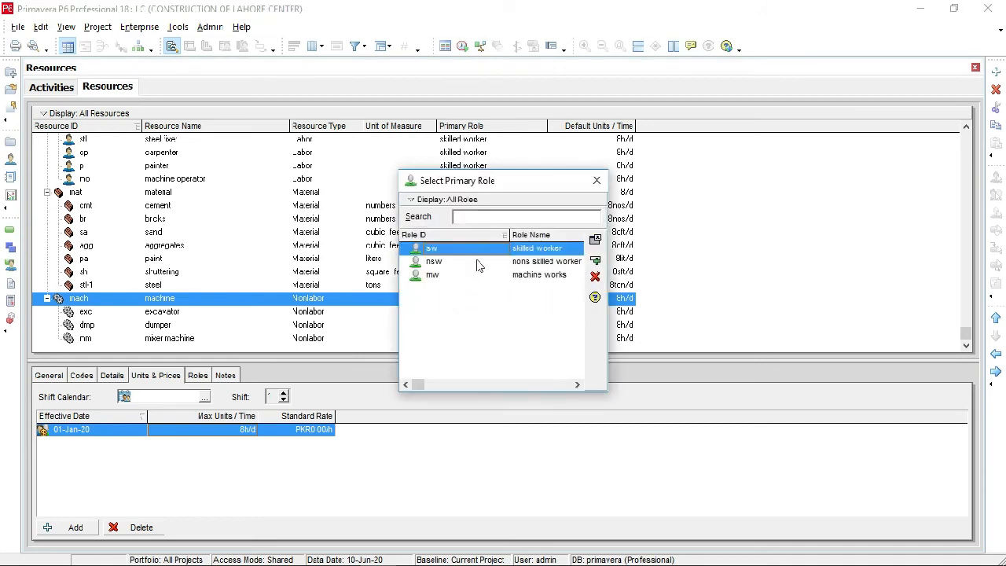
click(596, 241)
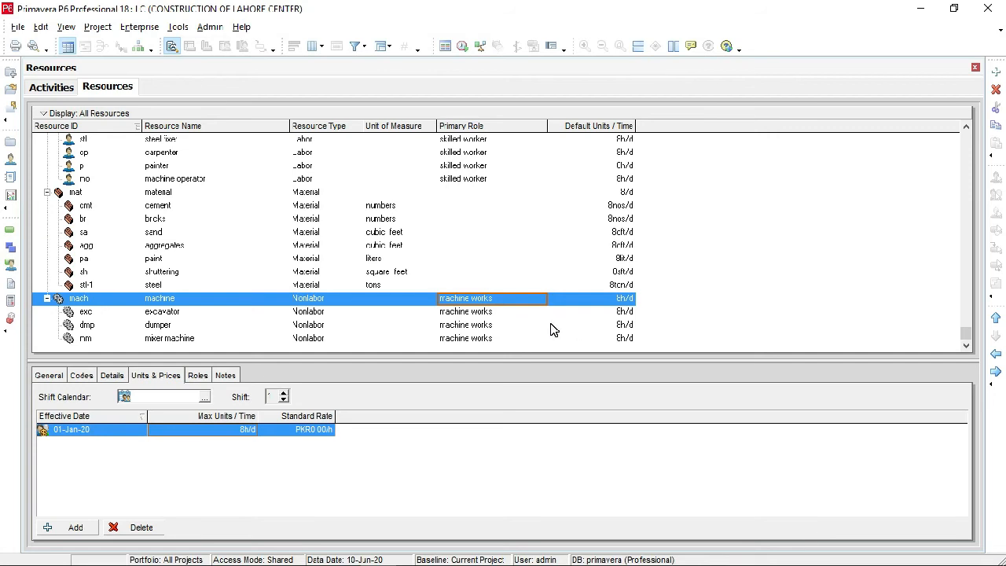
click(773, 508)
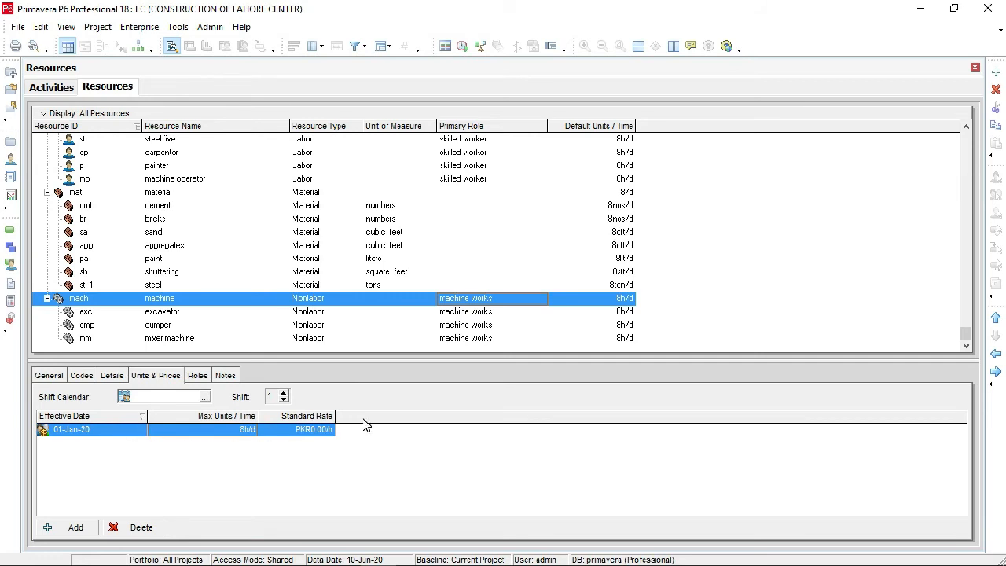
- Set the effective date of the helper resource's units and prices entry to 10-Jun-20
click(291, 434)
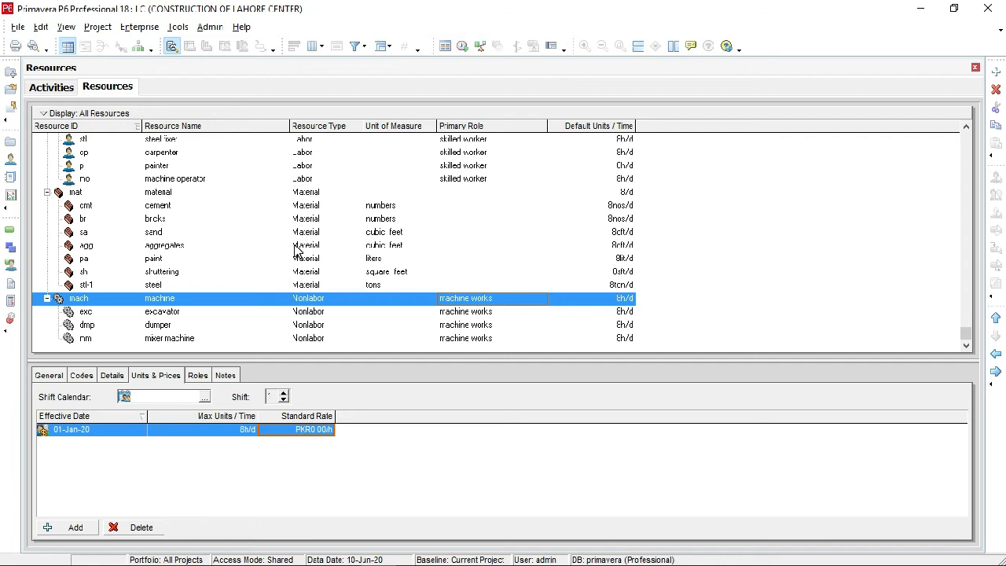
click(966, 126)
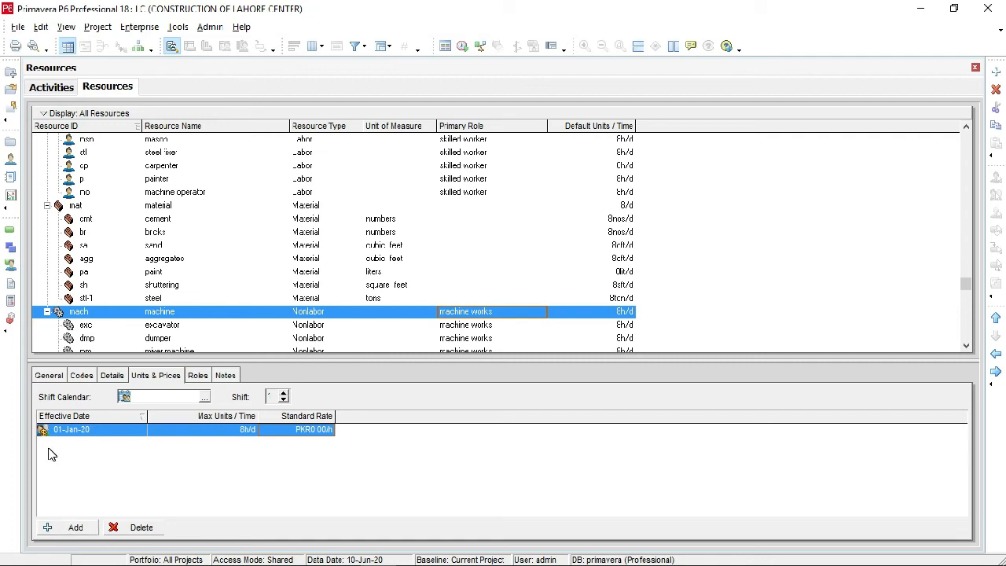
scroll(228, 328, up, 1)
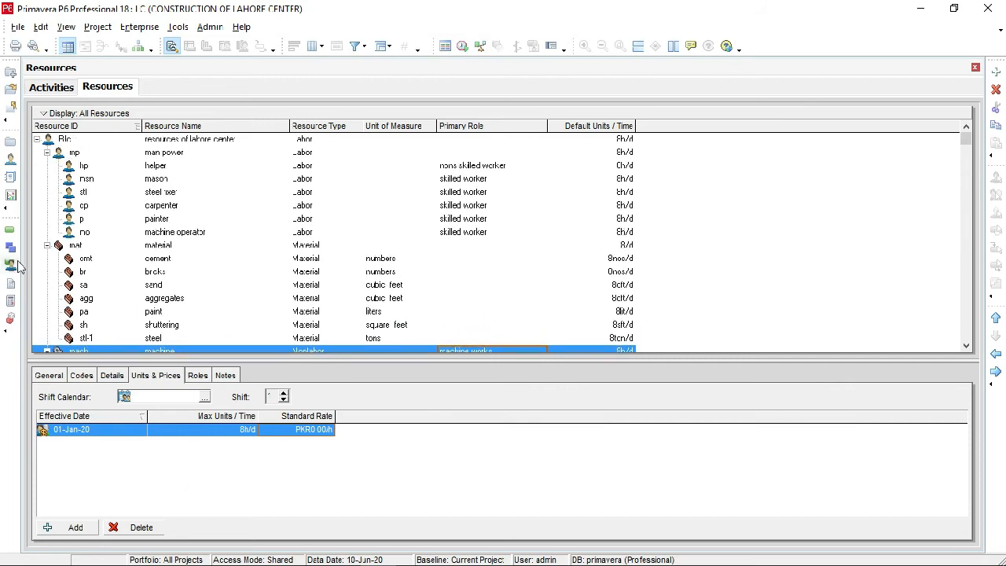
click(164, 143)
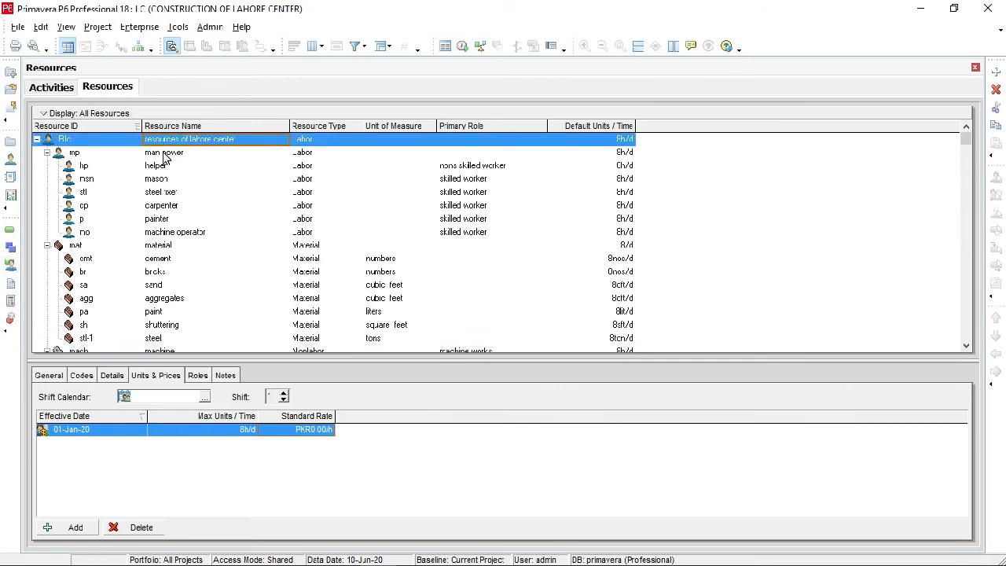
click(163, 154)
click(168, 167)
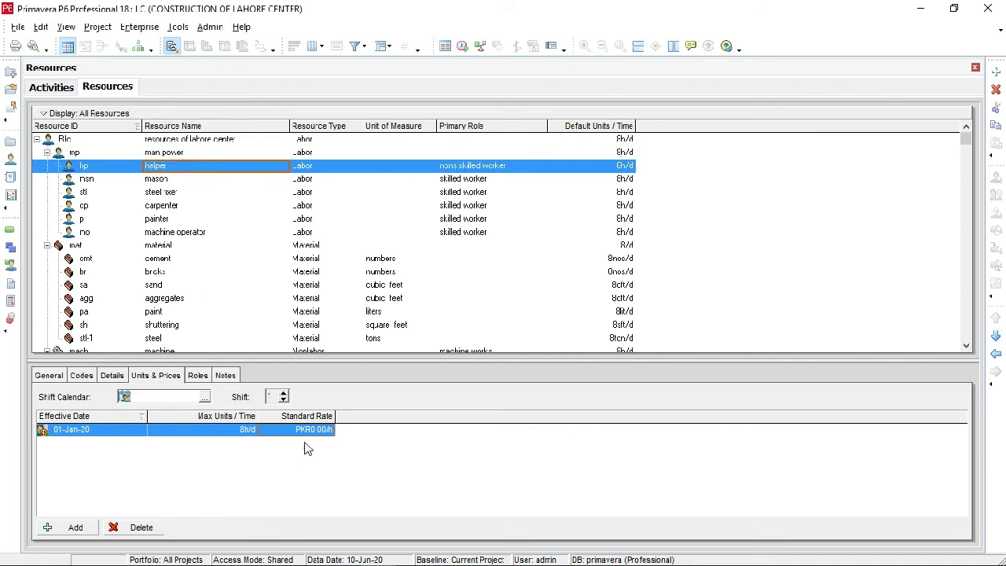
click(65, 431)
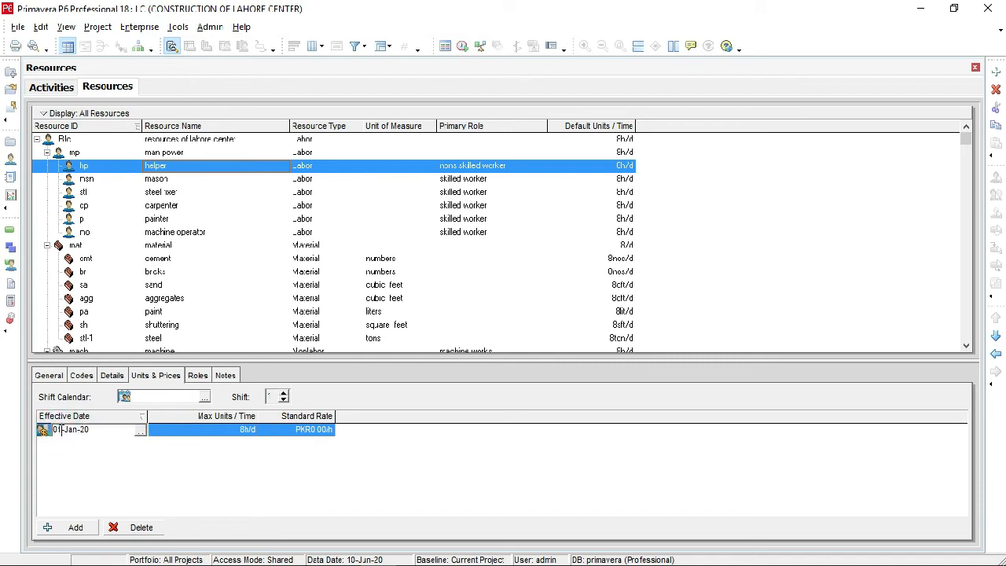
double_click(58, 429)
text(10)
drag(63, 431, 76, 435)
text(Jun)
click(116, 474)
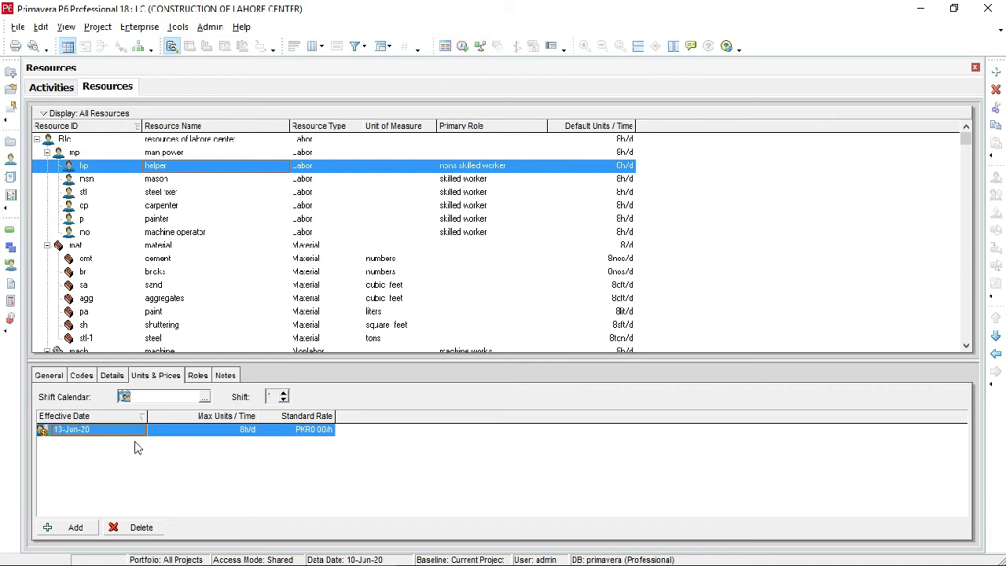
click(96, 430)
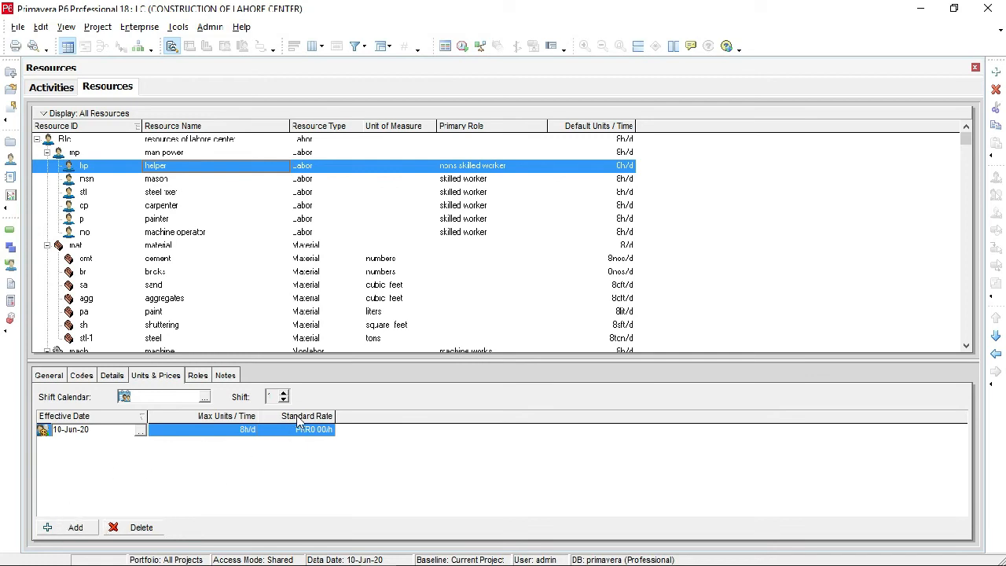
- Set the helper resource's maximum units per time to 10h/d
click(233, 437)
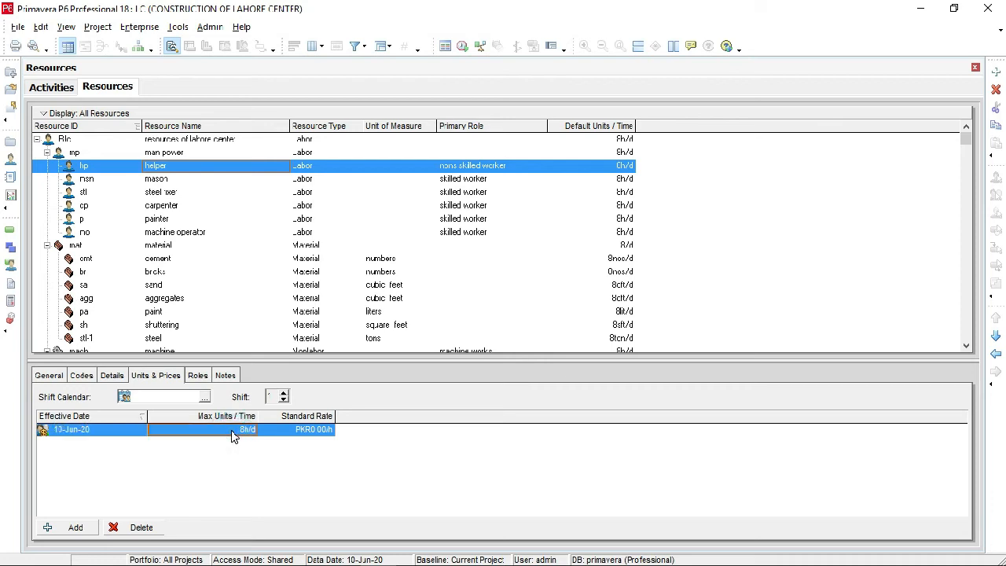
click(234, 437)
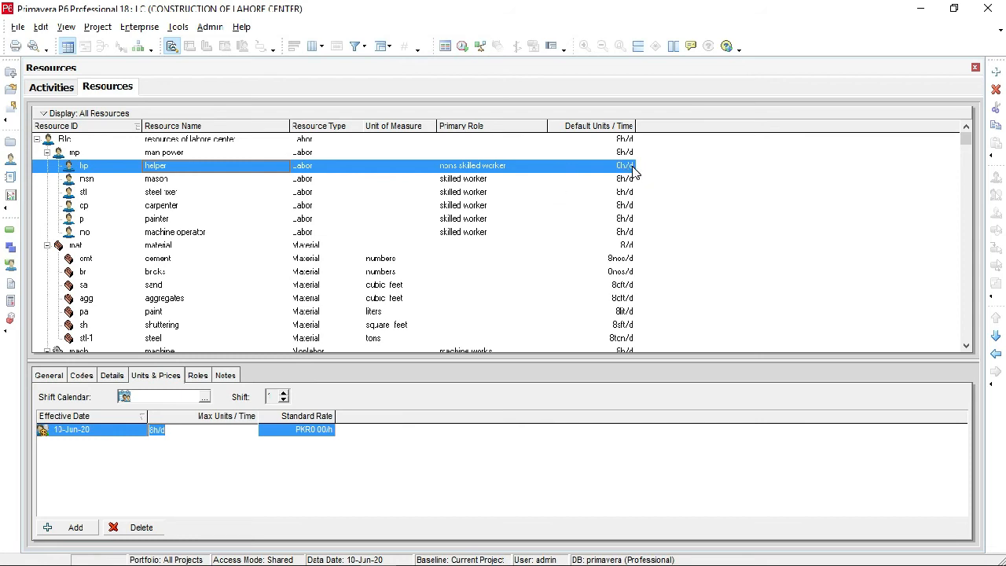
click(186, 430)
drag(185, 430, 120, 428)
text(10)
click(238, 495)
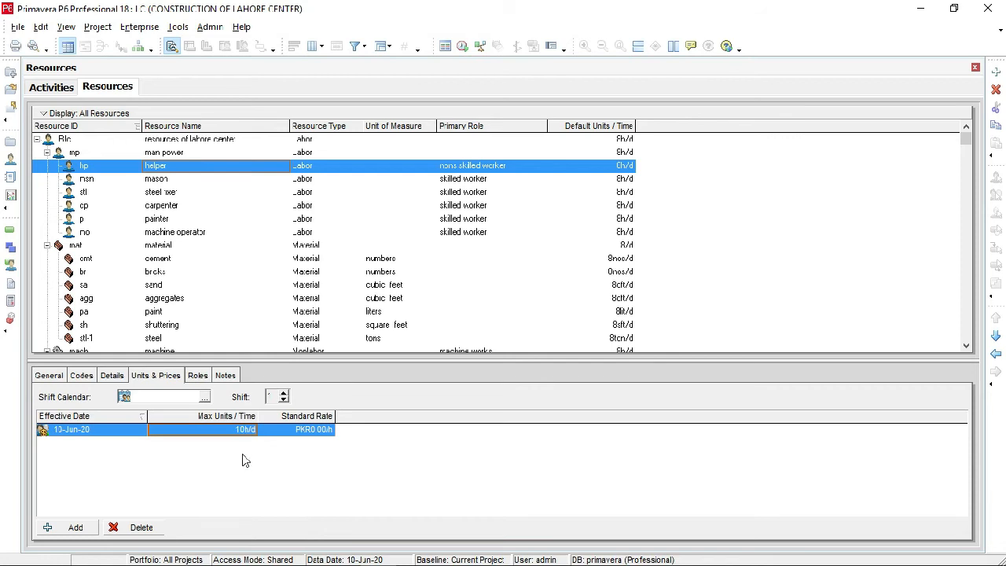
- Set the helper resource's maximum units per time to 80h/d
drag(244, 429, 156, 432)
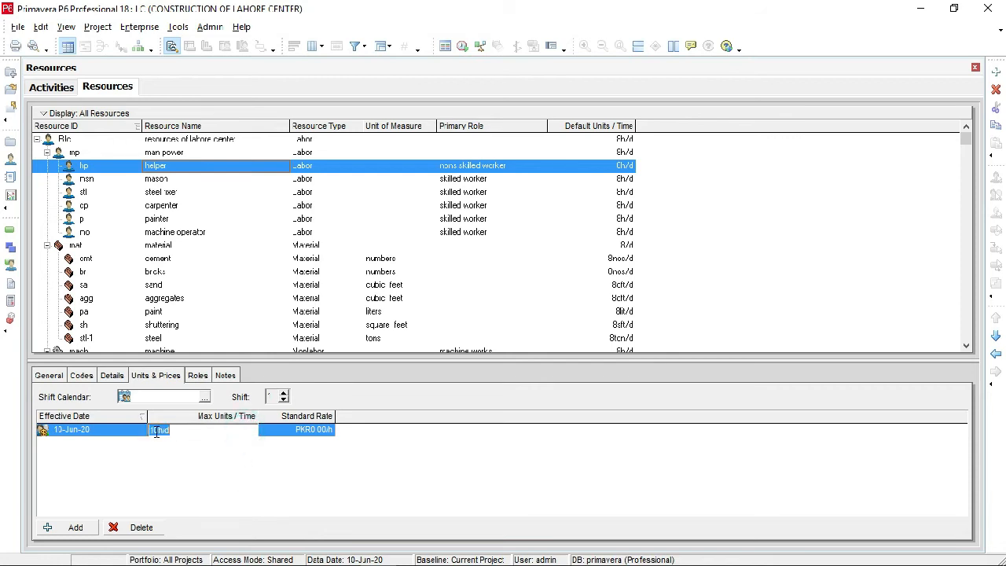
click(149, 430)
drag(150, 432, 155, 432)
click(183, 465)
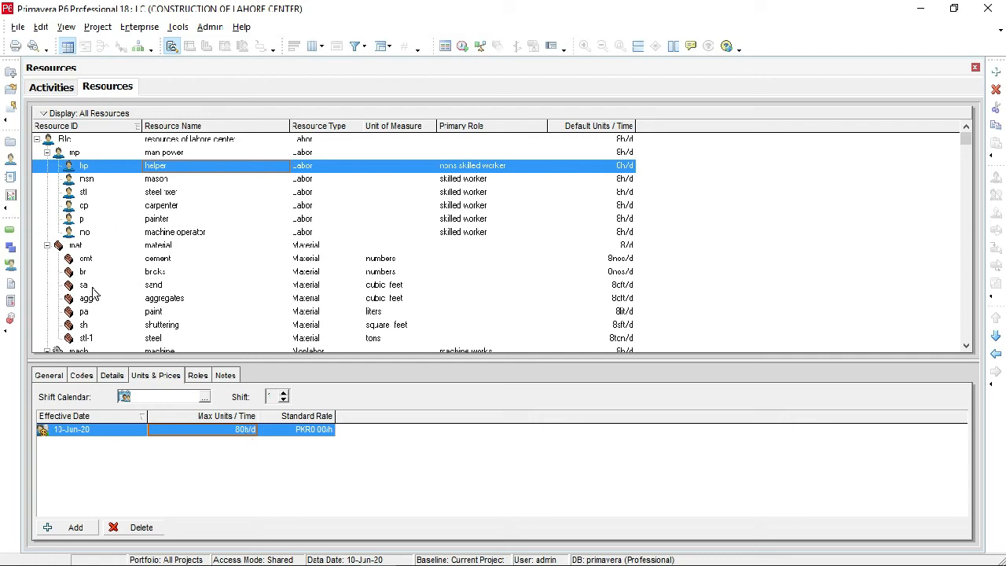
- Set the helper resource's standard rate to PKR 500 per hour
click(306, 430)
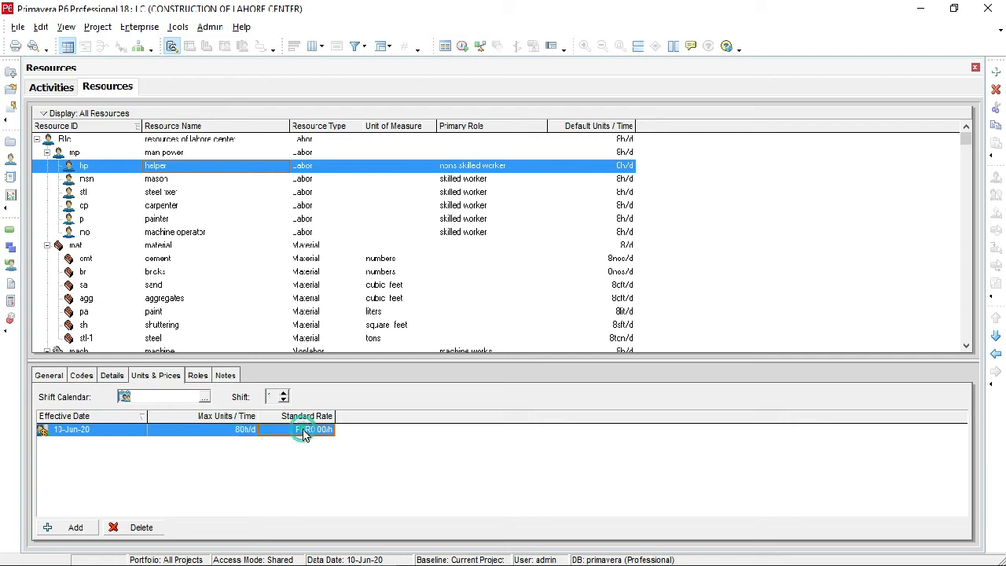
click(325, 432)
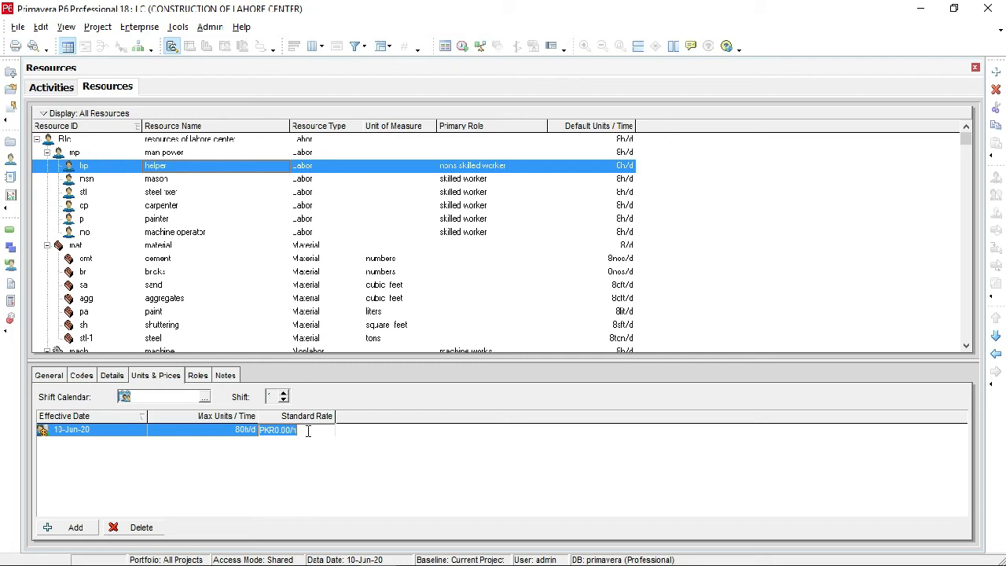
text(500)
key(Return)
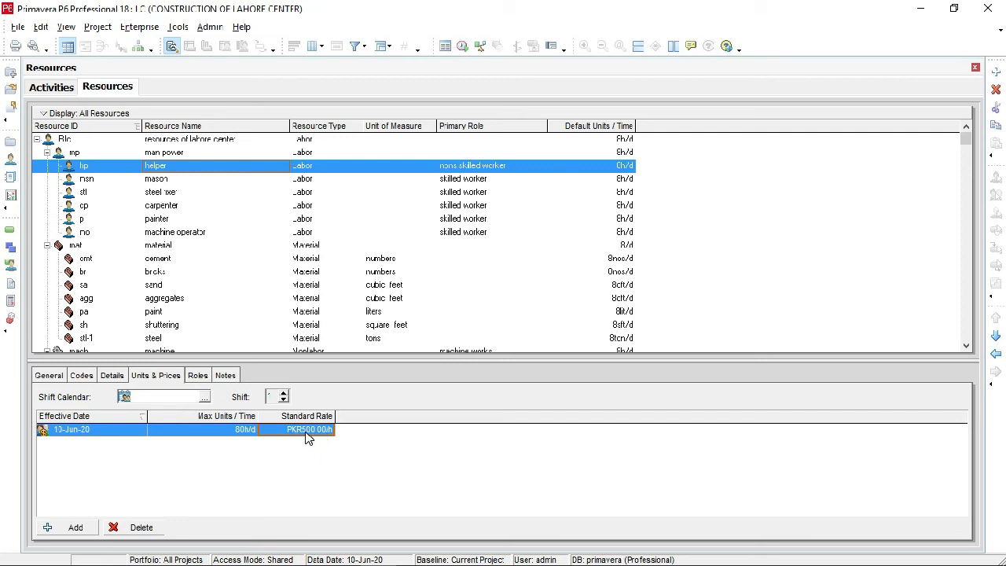
click(312, 429)
click(395, 436)
- Set the mason resource's maximum units per time to 5h/d
click(212, 182)
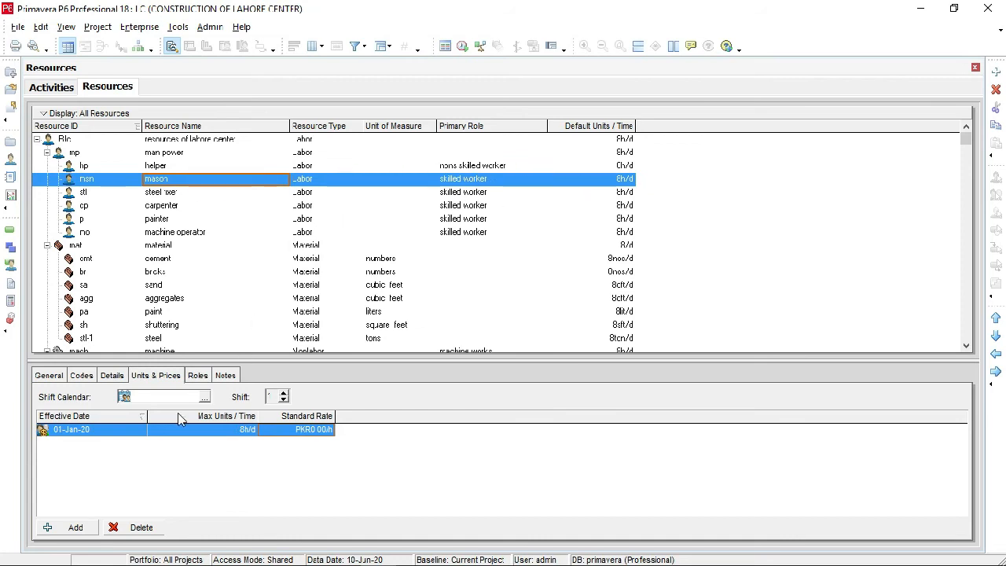
click(235, 426)
click(236, 425)
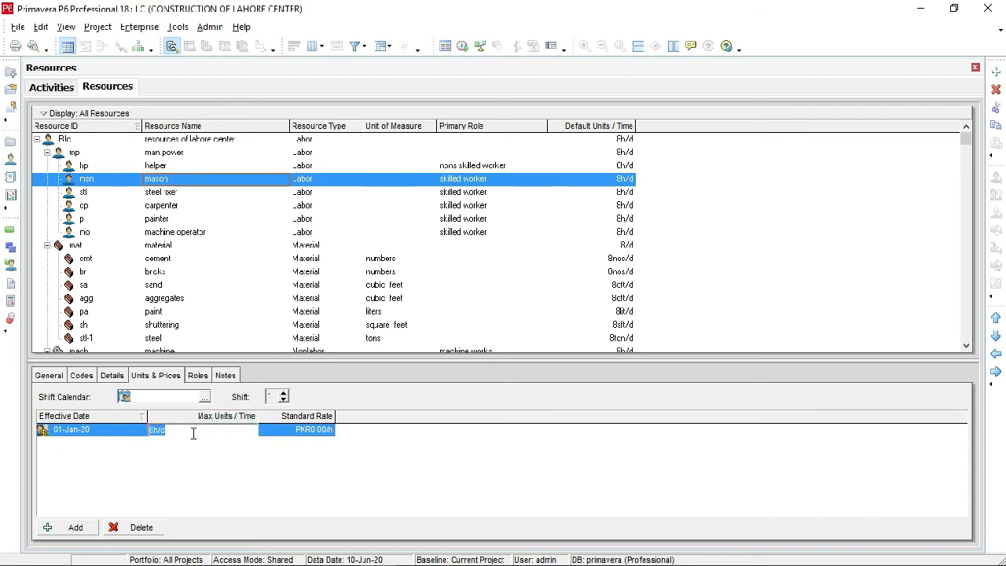
text(2)
click(161, 429)
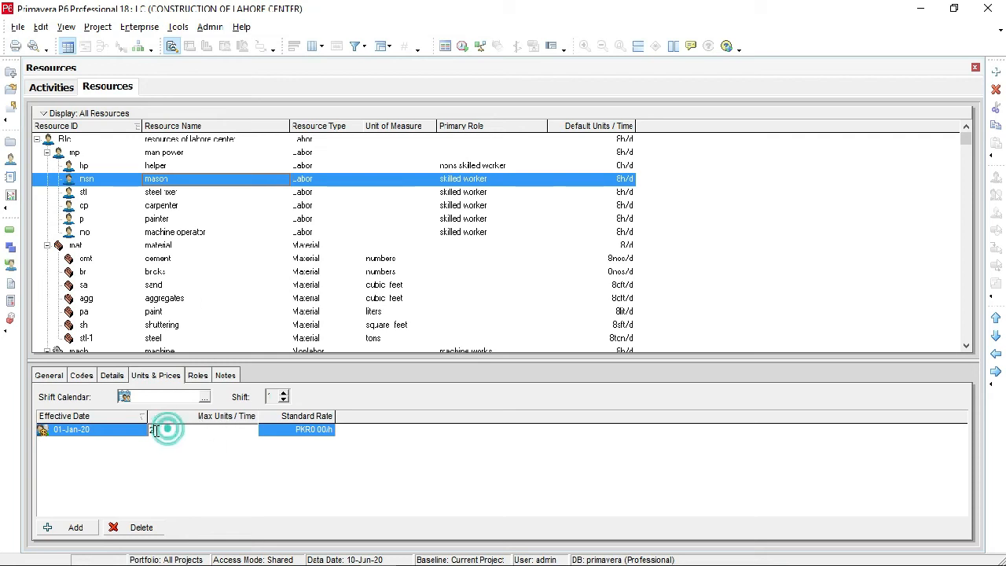
text(3)
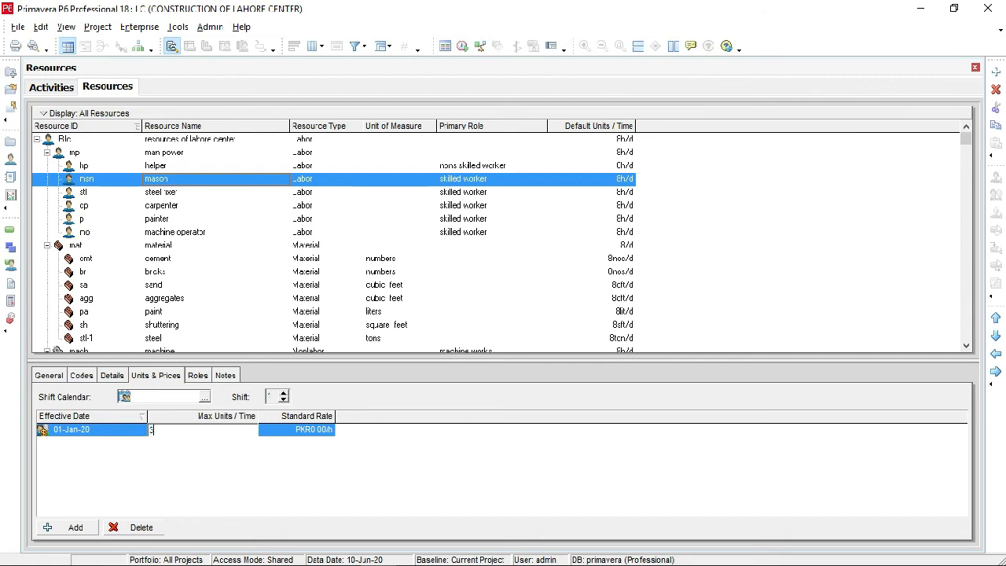
click(177, 429)
text(5)
click(257, 468)
- Set the mason resource's standard rate to PKR 1,000 per hour
click(294, 432)
click(300, 433)
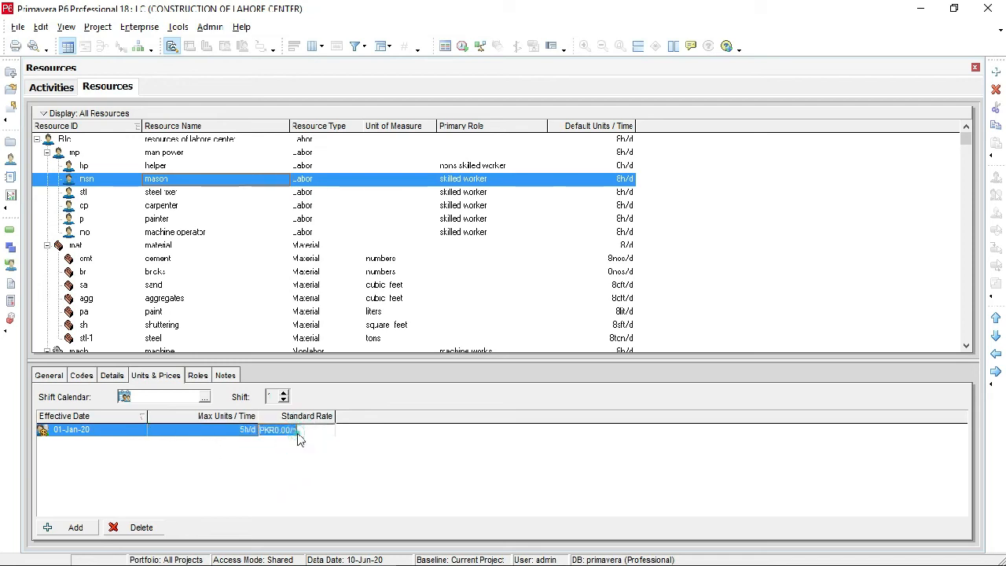
text(1)
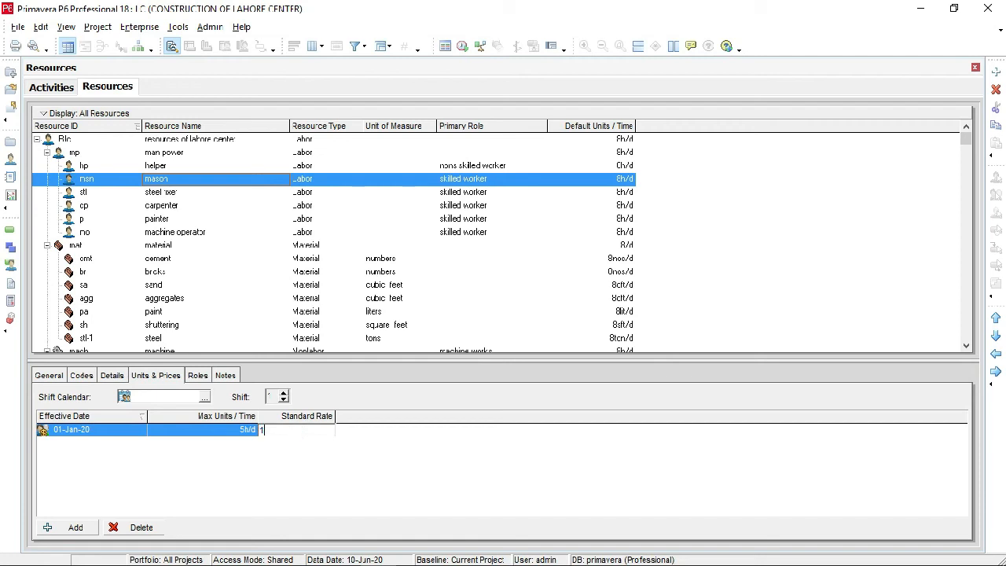
text(000)
click(397, 480)
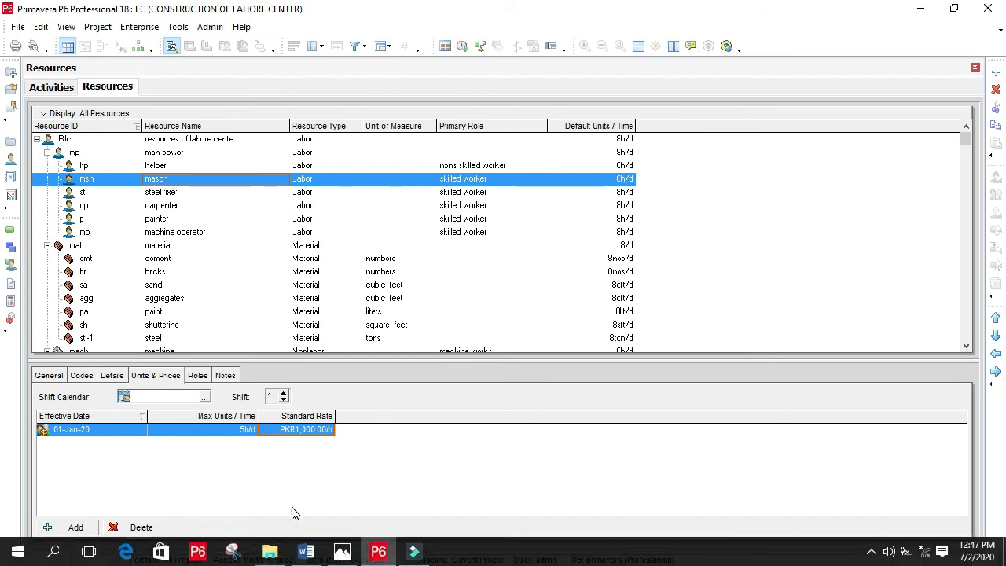
- Set the steel fixer resource's maximum units per time to 40h/d and its standard rate to PKR 800 per hour
key(Down)
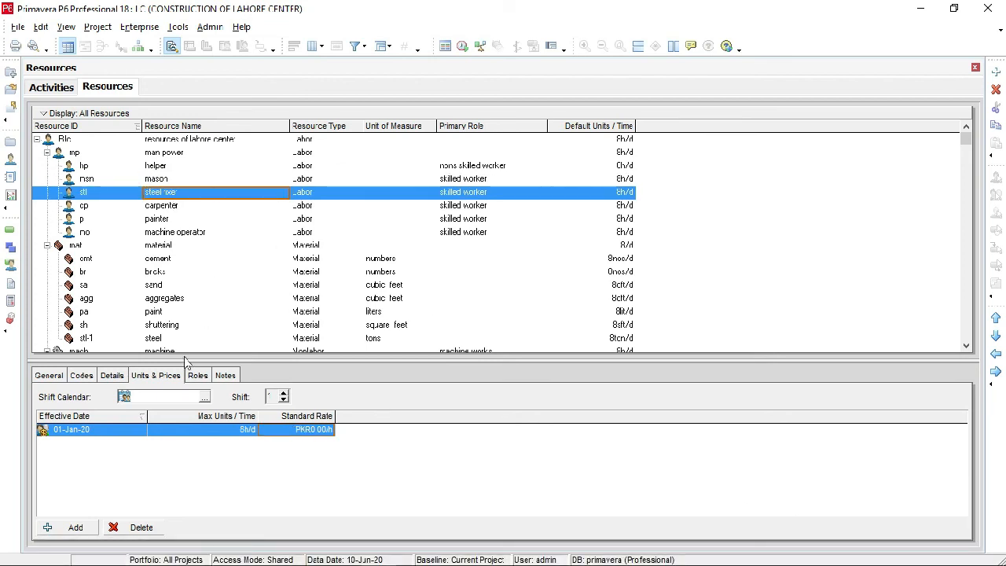
click(228, 429)
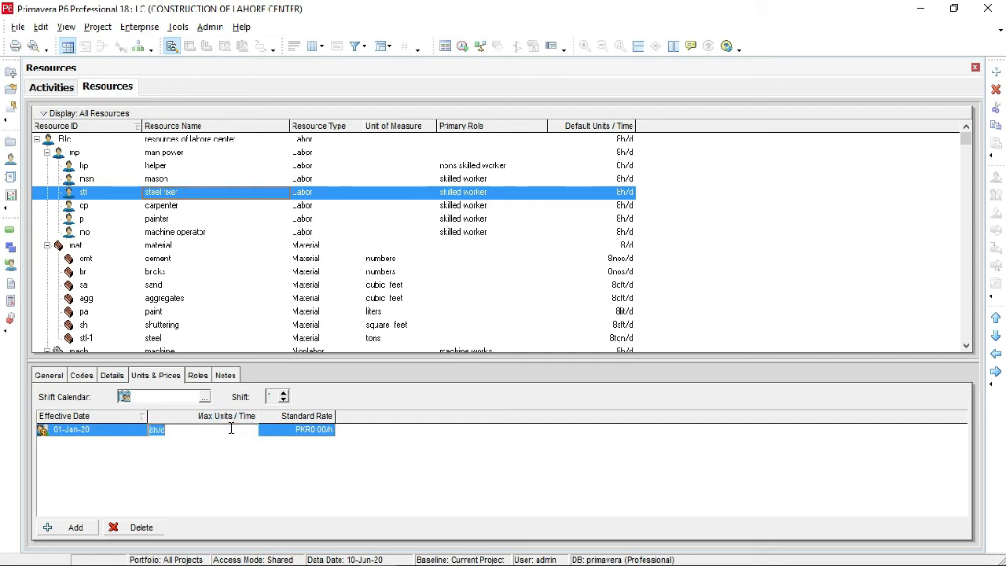
text(40)
click(290, 490)
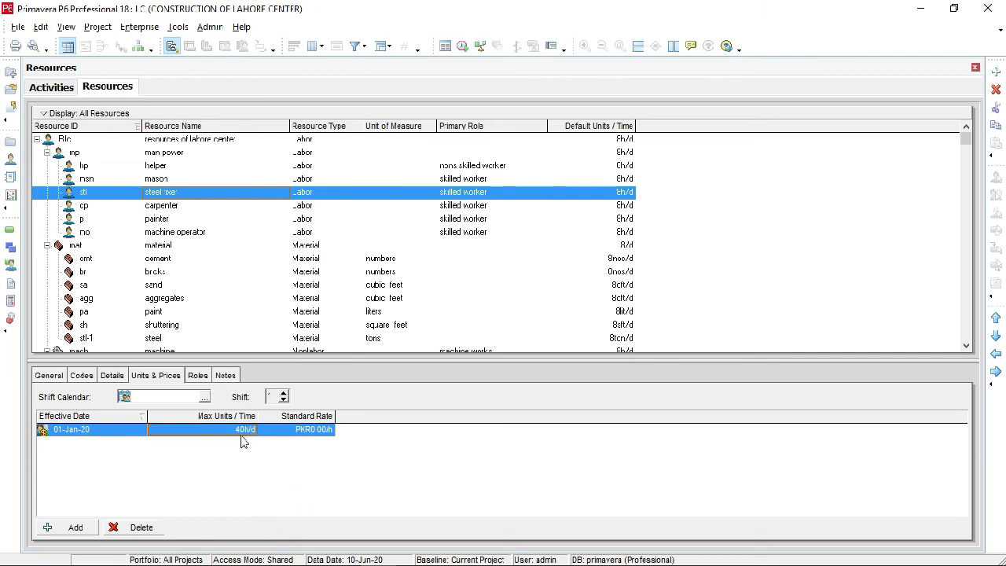
click(327, 435)
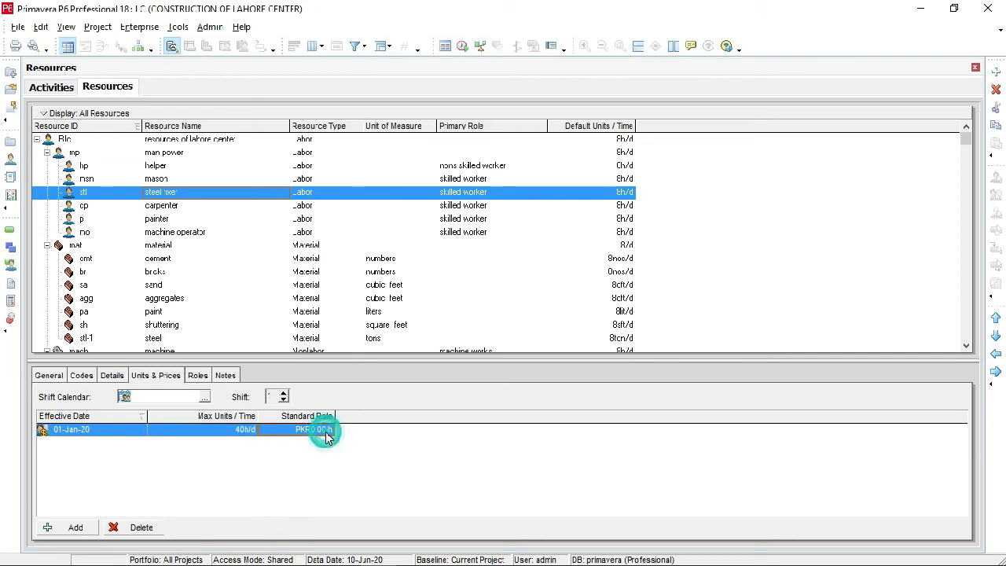
click(326, 433)
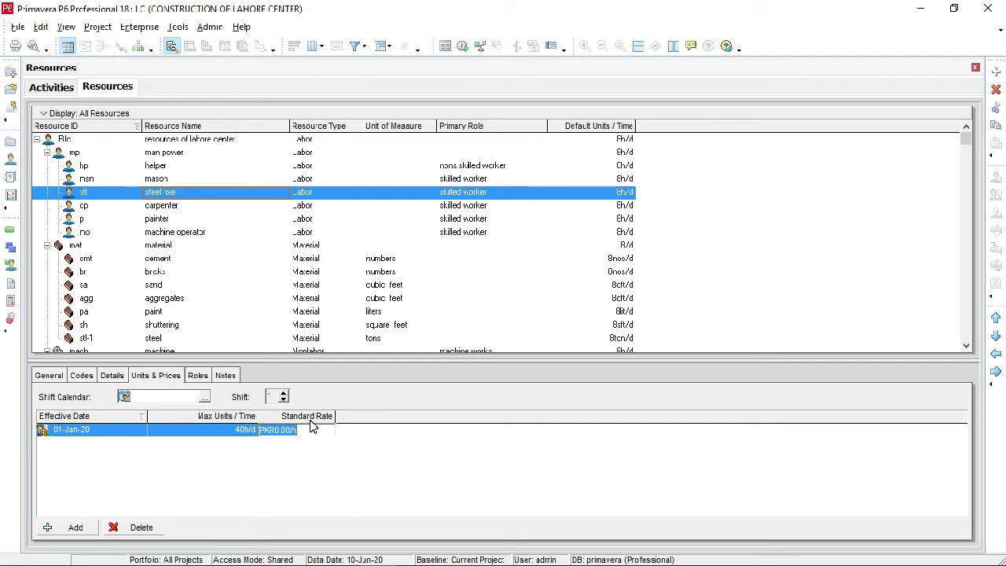
text(800)
key(Return)
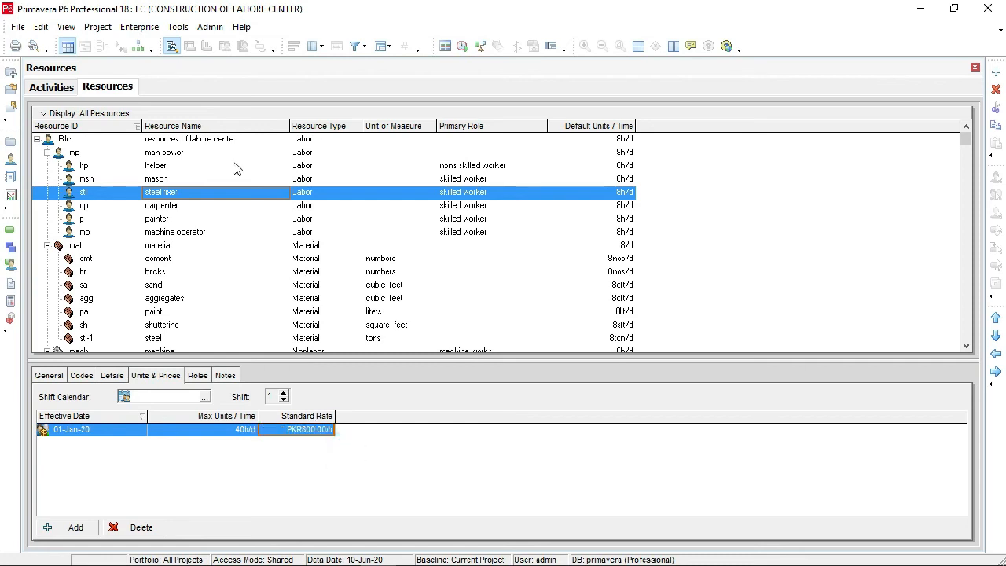
- Set the carpenter resource's maximum units per time to 16h/d and its standard rate to PKR 900 per hour
click(174, 208)
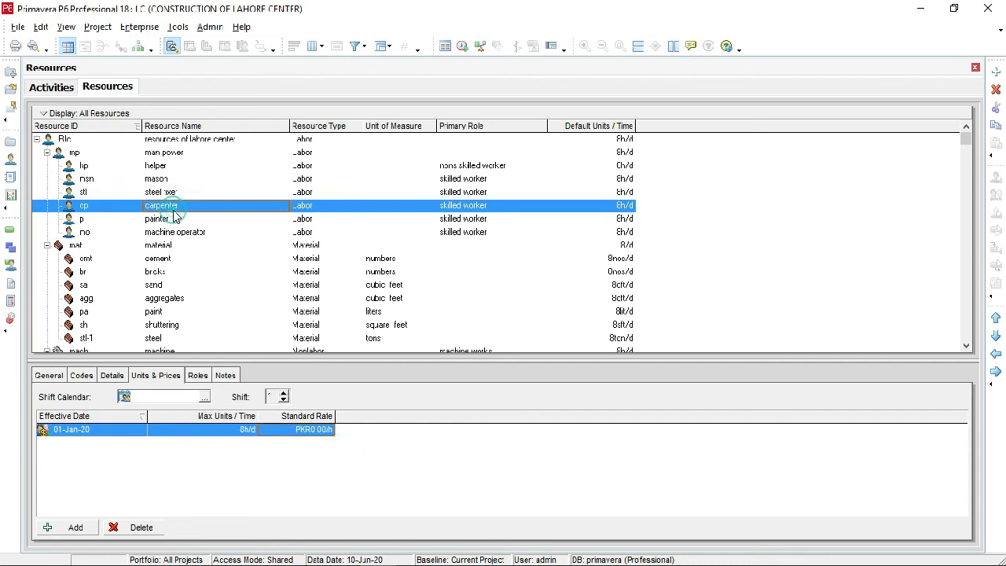
click(243, 432)
click(244, 432)
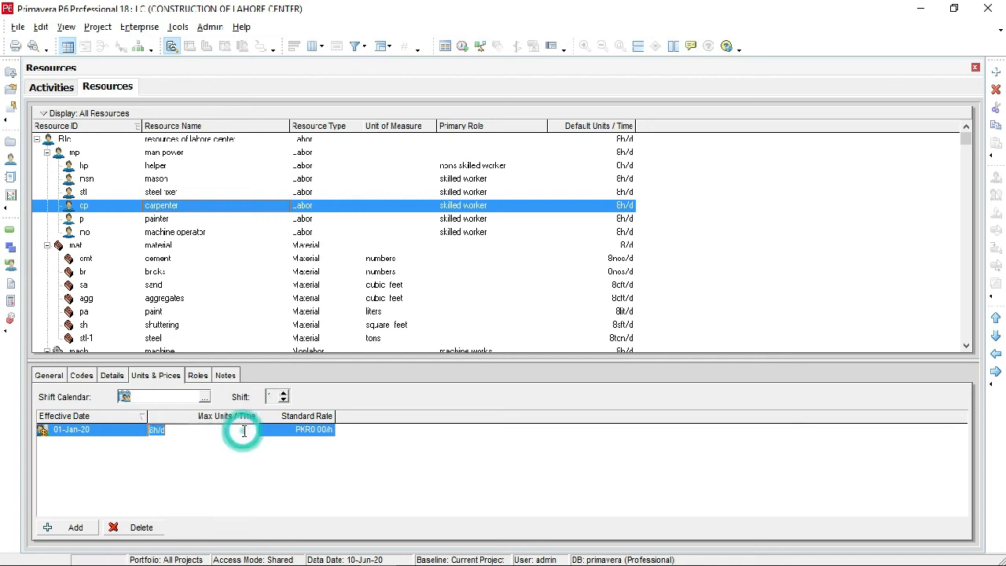
text(16)
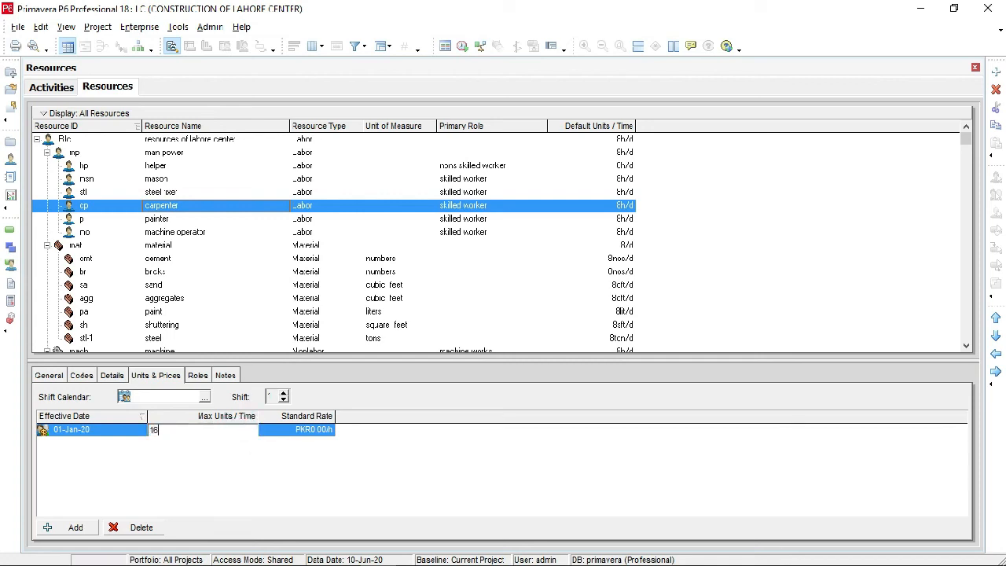
click(279, 483)
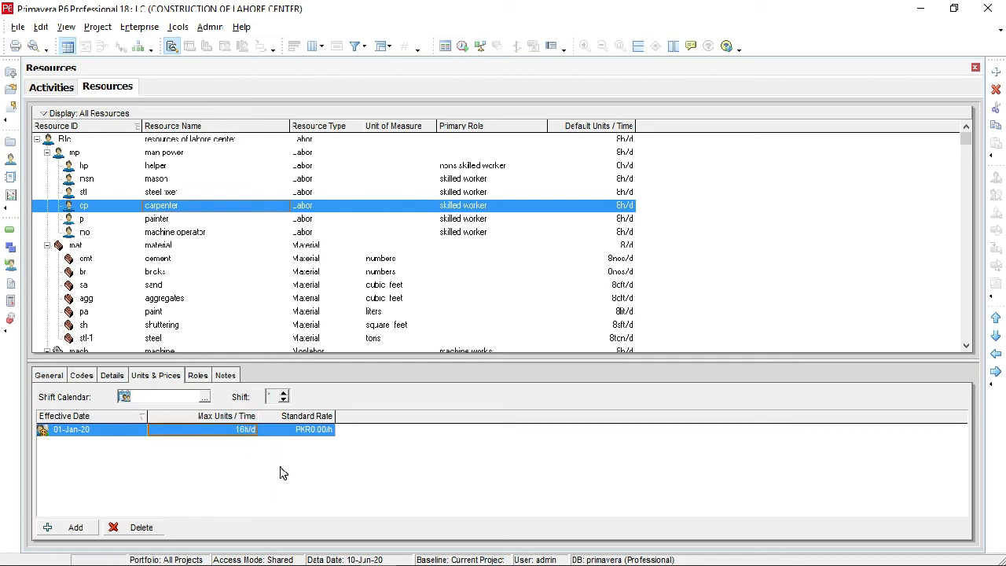
click(326, 431)
click(326, 430)
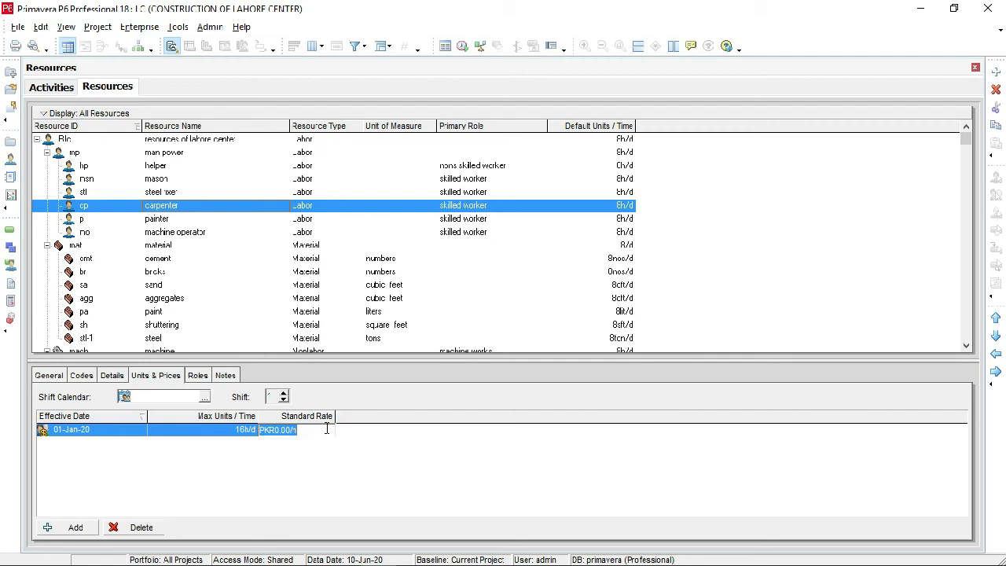
text(900)
click(210, 488)
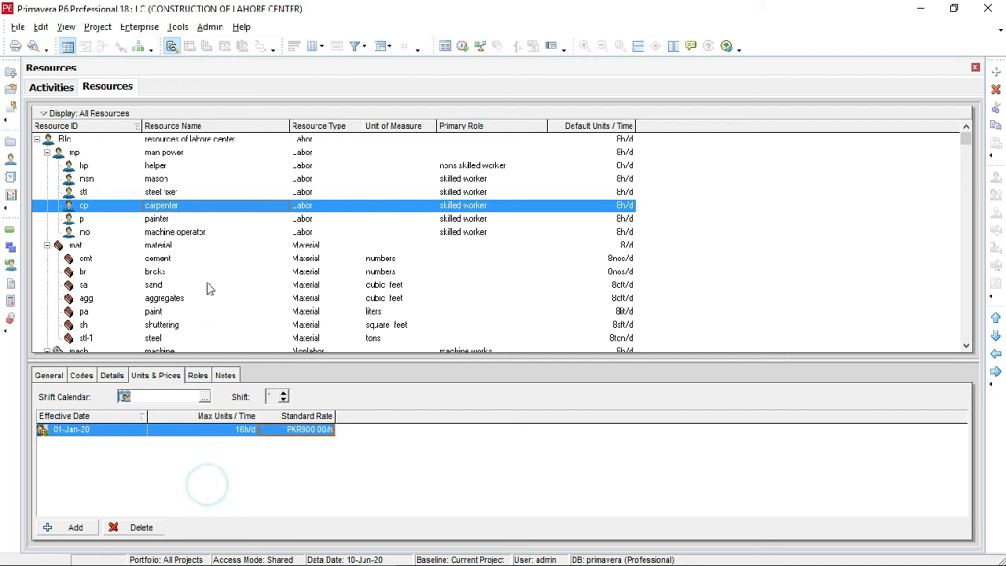
- Set the painter resource's maximum units per time to 16h/d and its standard rate to PKR 700 per hour
click(204, 220)
click(250, 432)
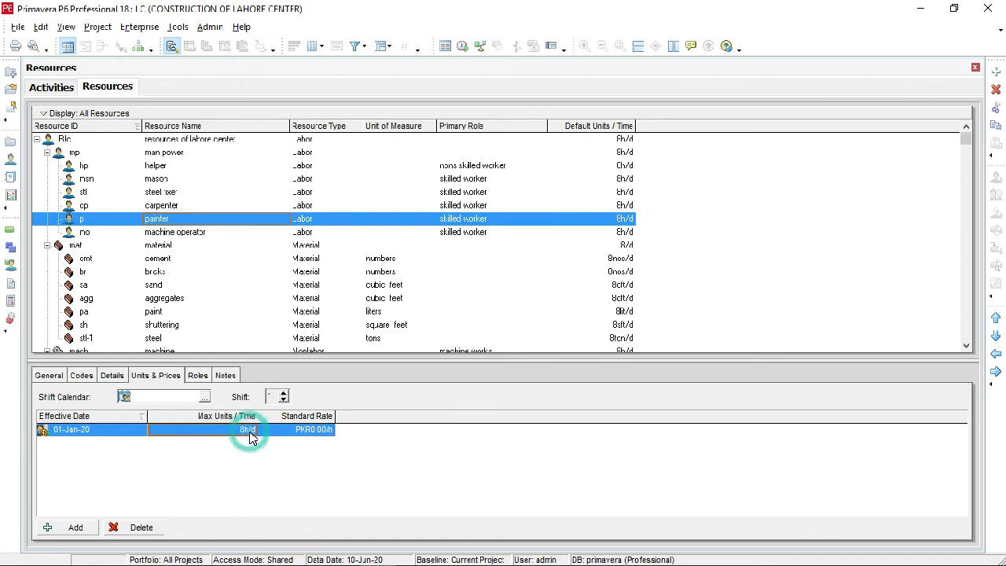
click(250, 437)
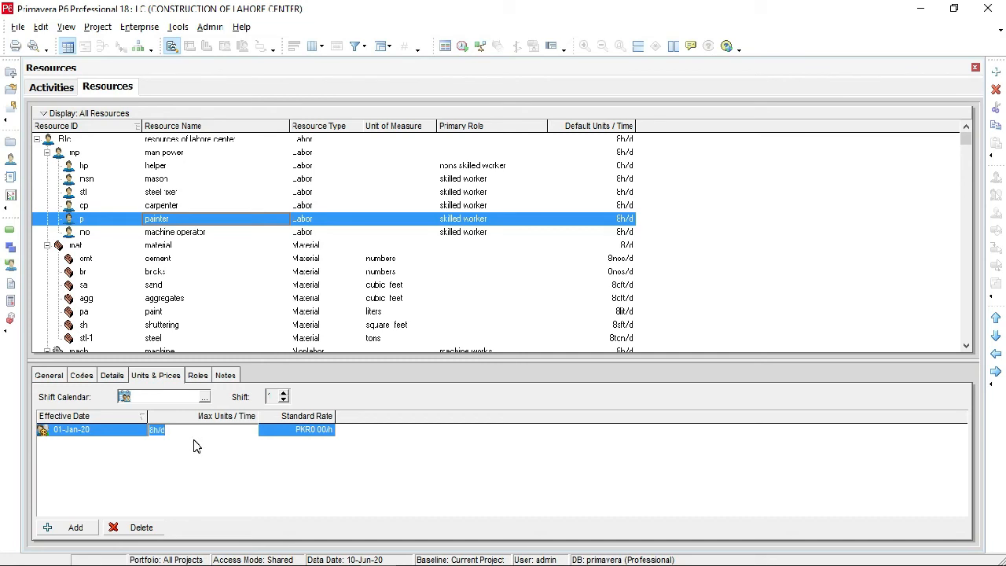
text(16)
click(394, 491)
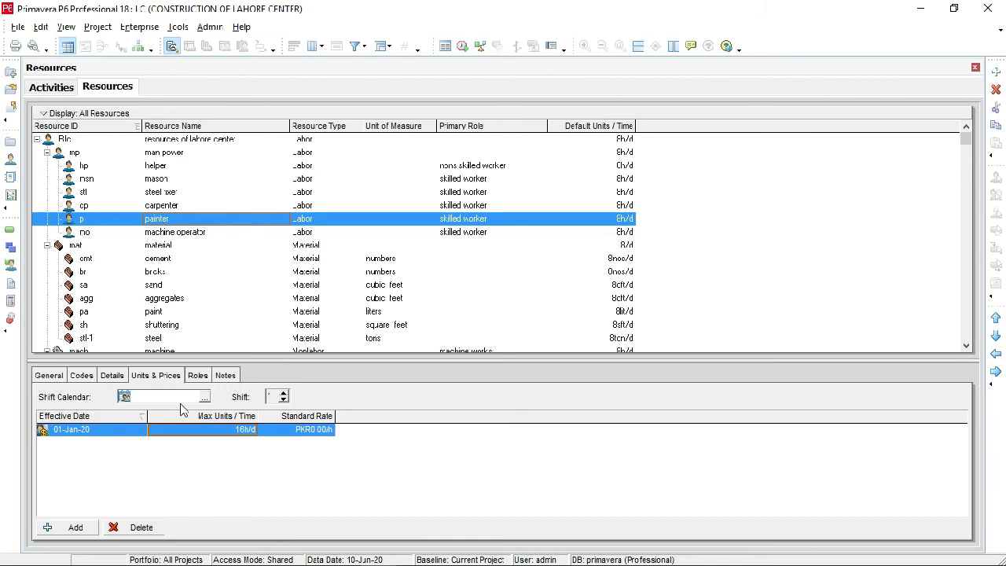
click(322, 442)
click(322, 438)
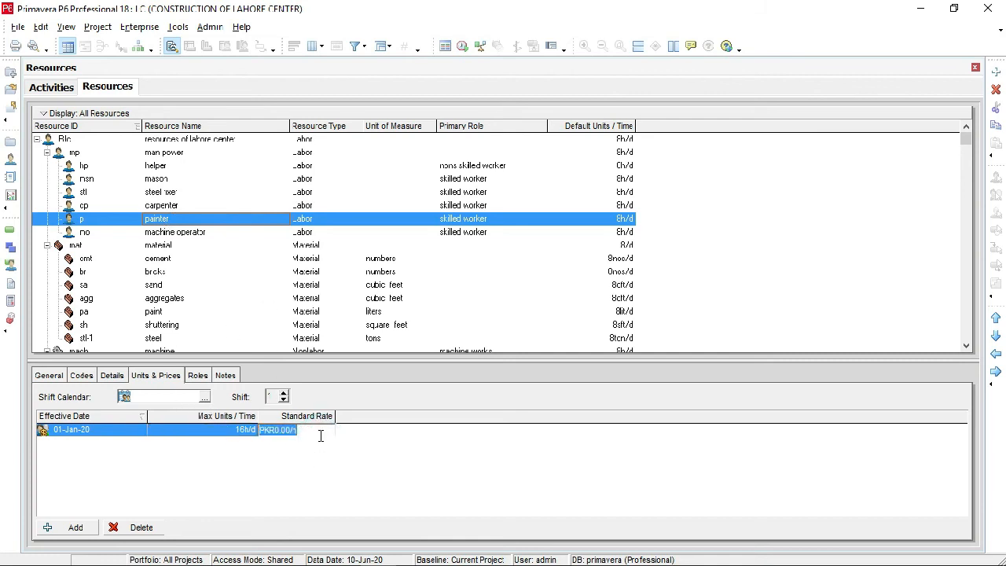
text(700)
key(Return)
- Set the machine operator resource's maximum units per time to 16h/d and its standard rate to PKR 1,500 per hour
click(168, 233)
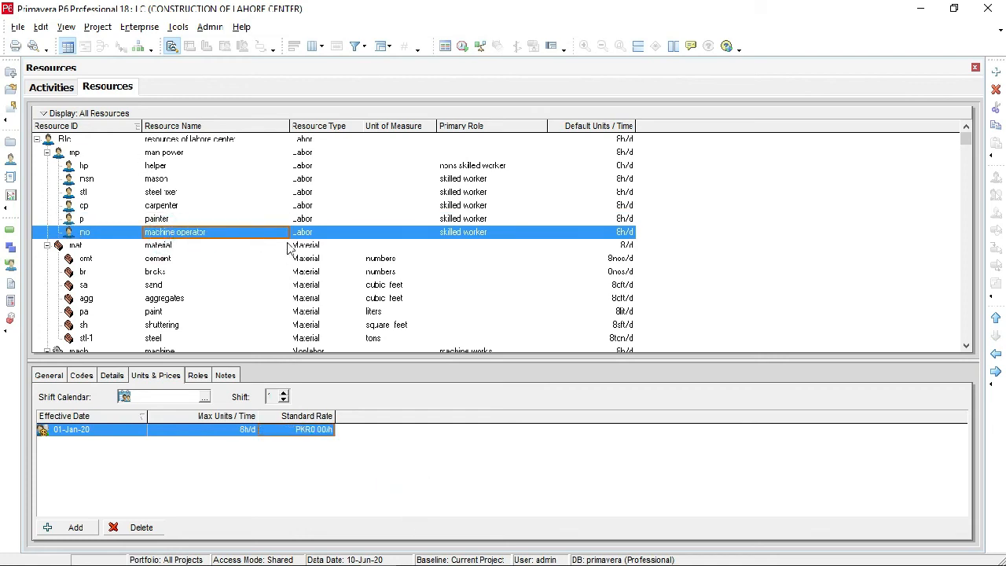
click(247, 430)
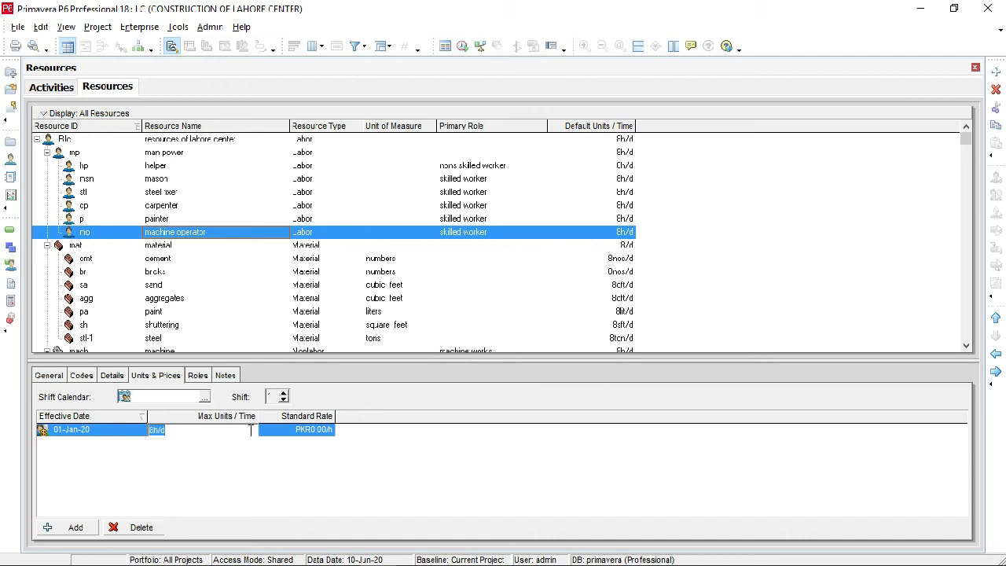
text(16)
click(272, 469)
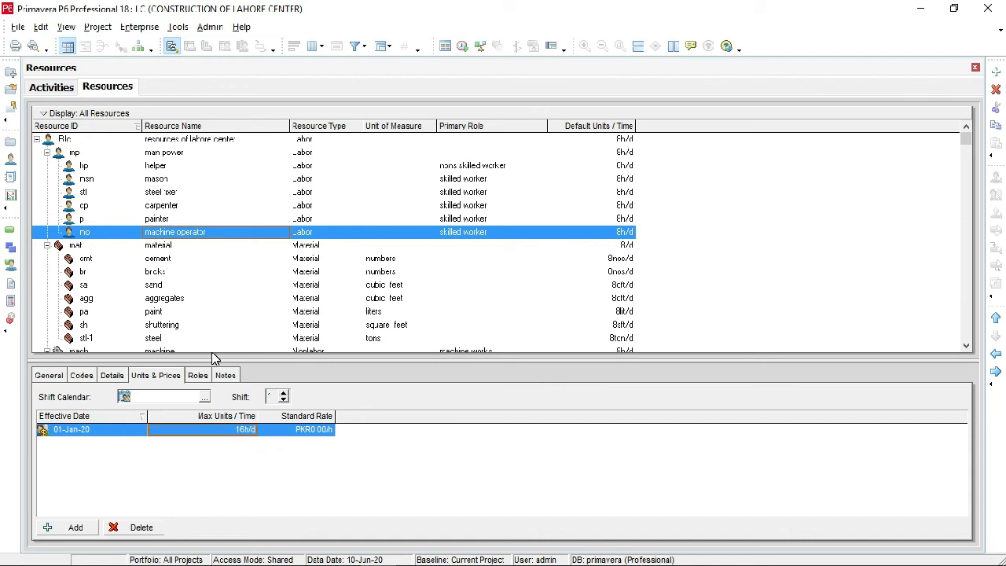
click(314, 437)
click(322, 431)
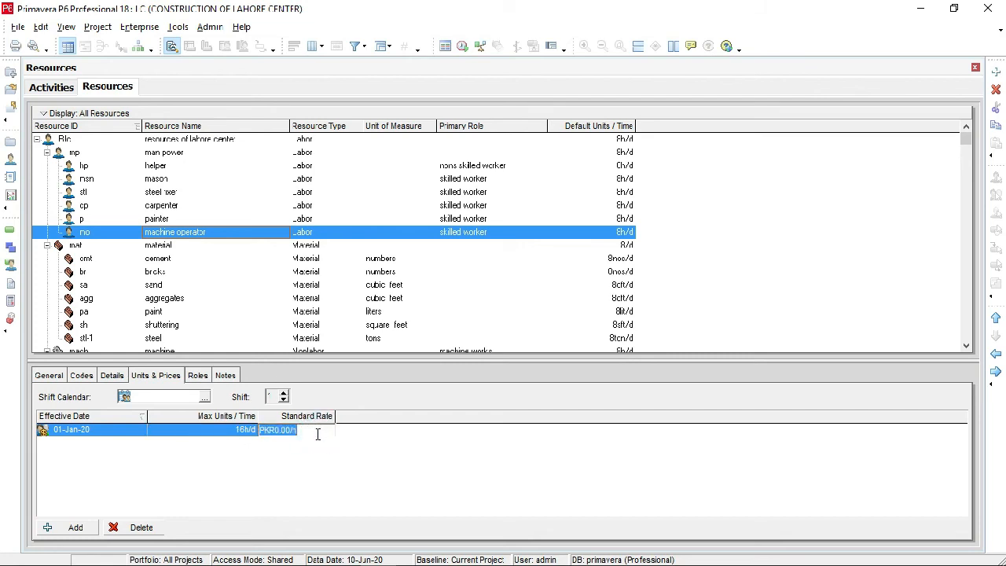
text(1,500)
click(330, 516)
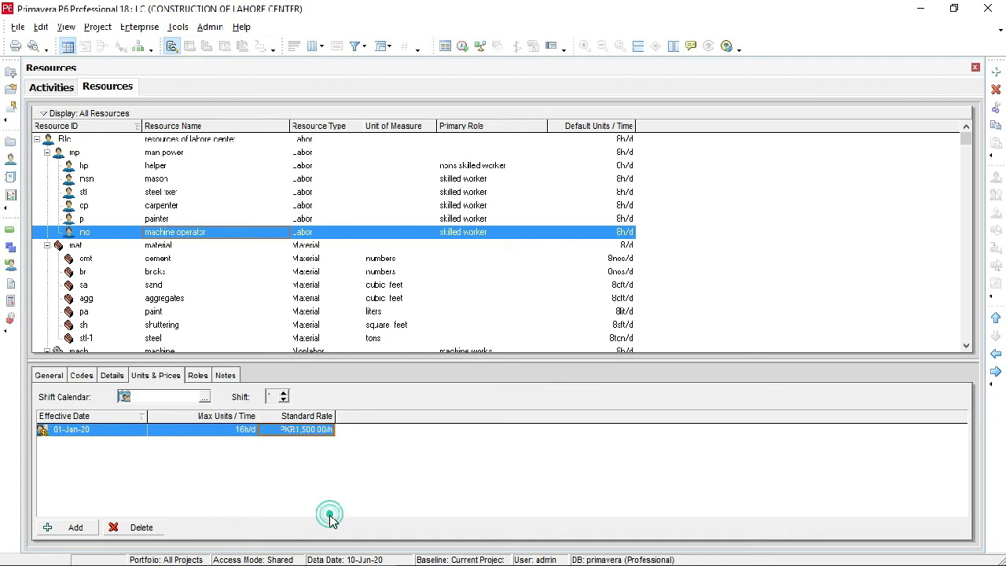
- Set the cement resource's maximum units per time to 200nos/d
click(304, 260)
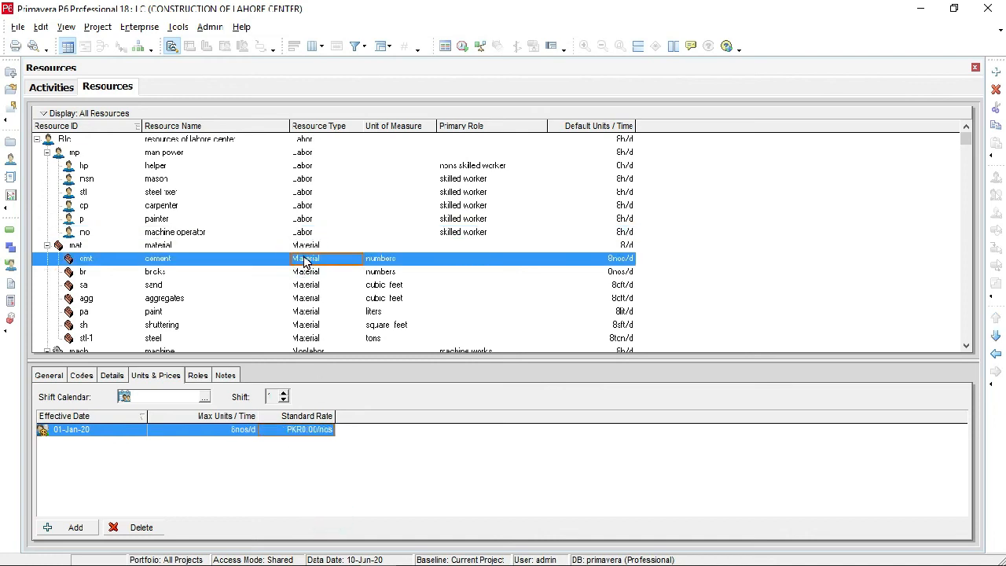
click(245, 432)
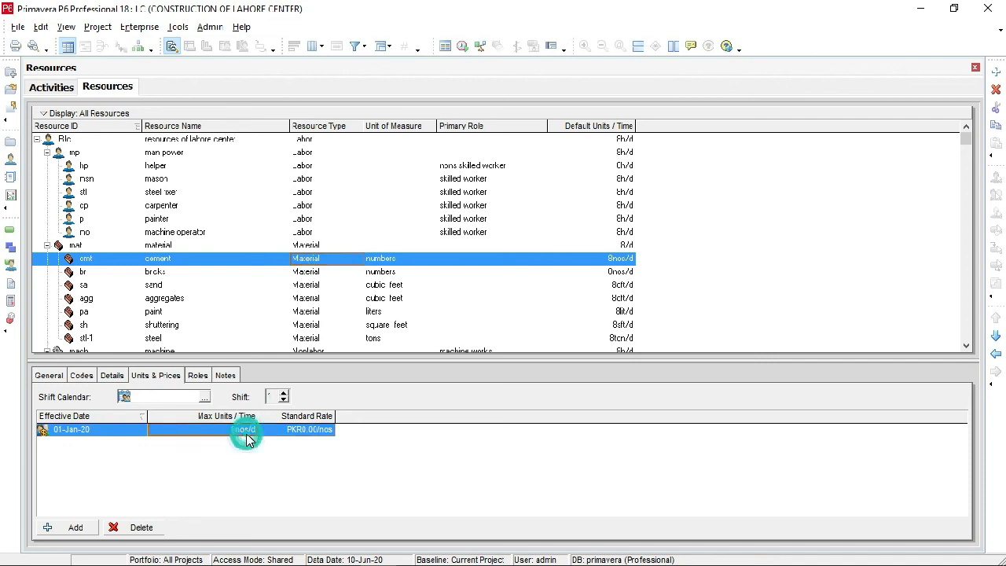
click(246, 435)
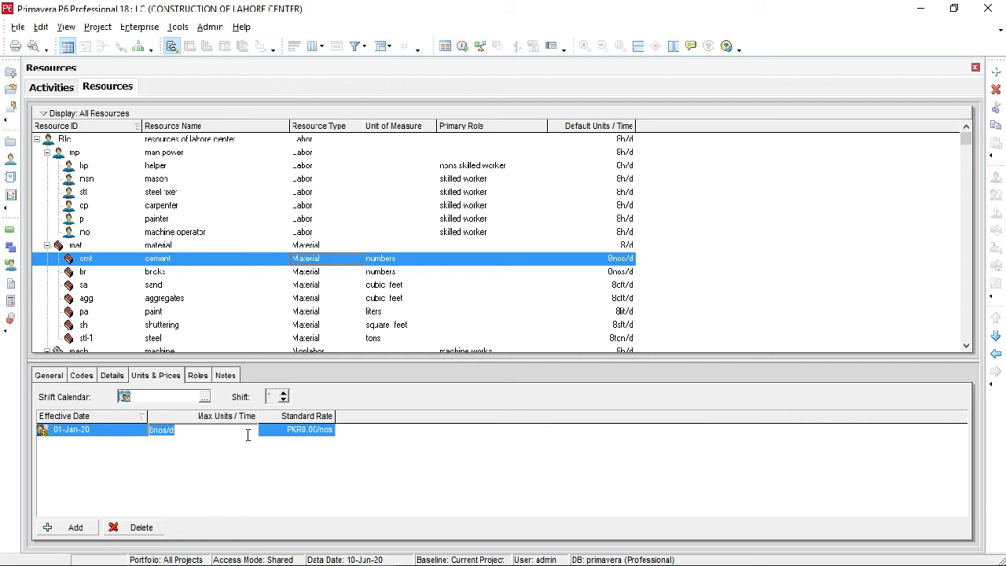
text(00)
key(BackSpace)
key(BackSpace)
text(200)
- Set the cement resource's standard rate to PKR 500 per number
click(296, 432)
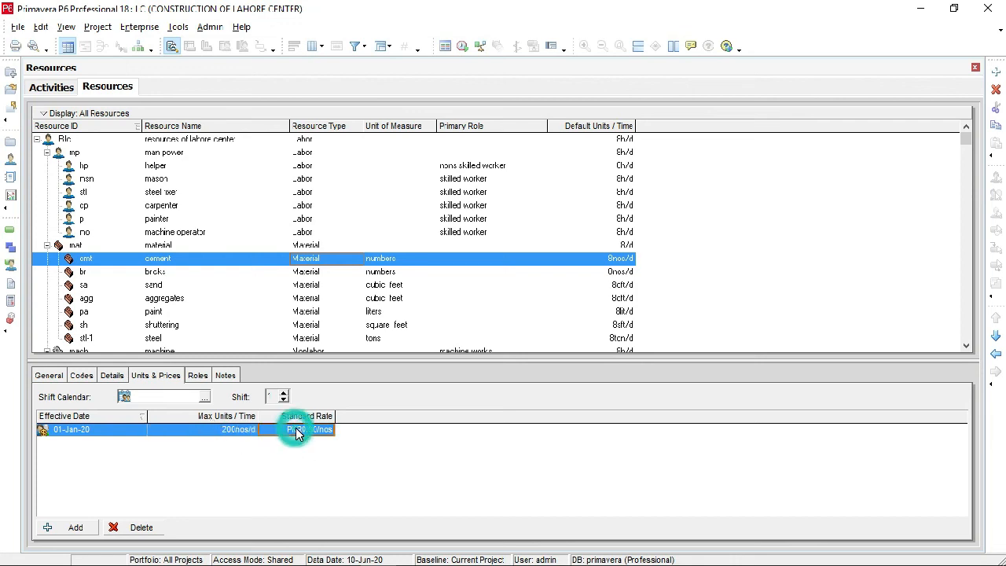
click(297, 431)
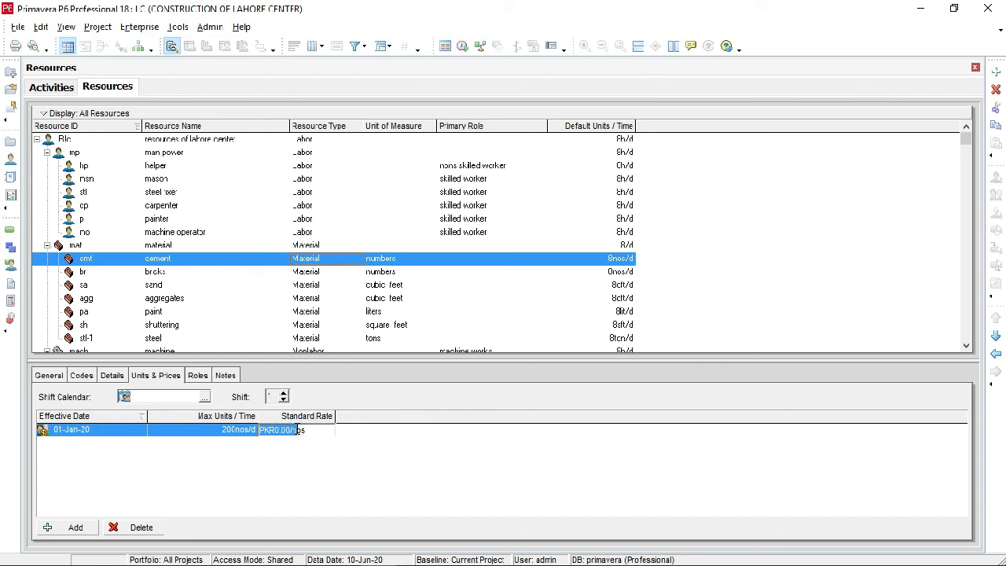
key(BackSpace)
text(500)
click(316, 469)
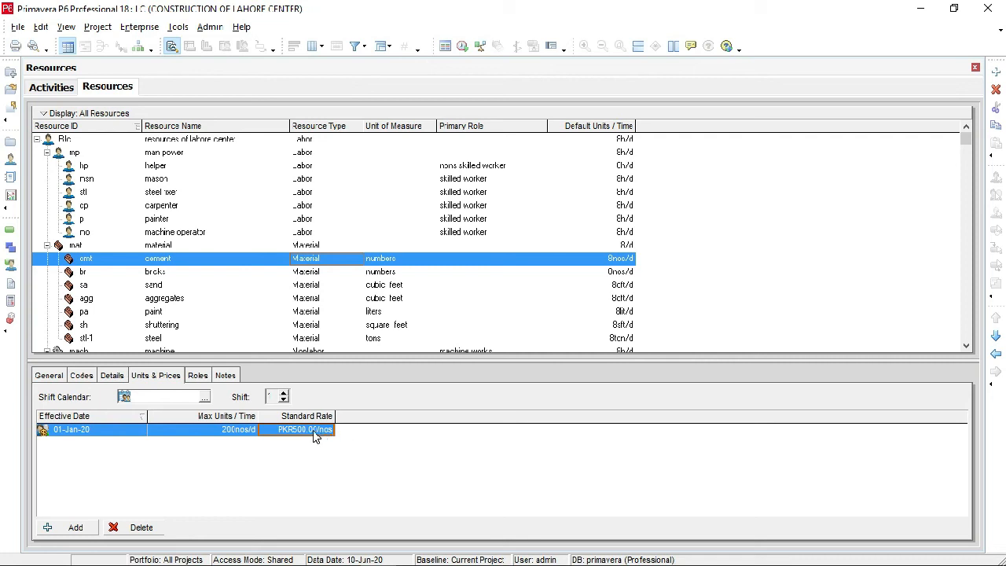
- Set the bricks resource's maximum units per time to 2000nos/d and its standard rate to PKR 10 per number
click(209, 275)
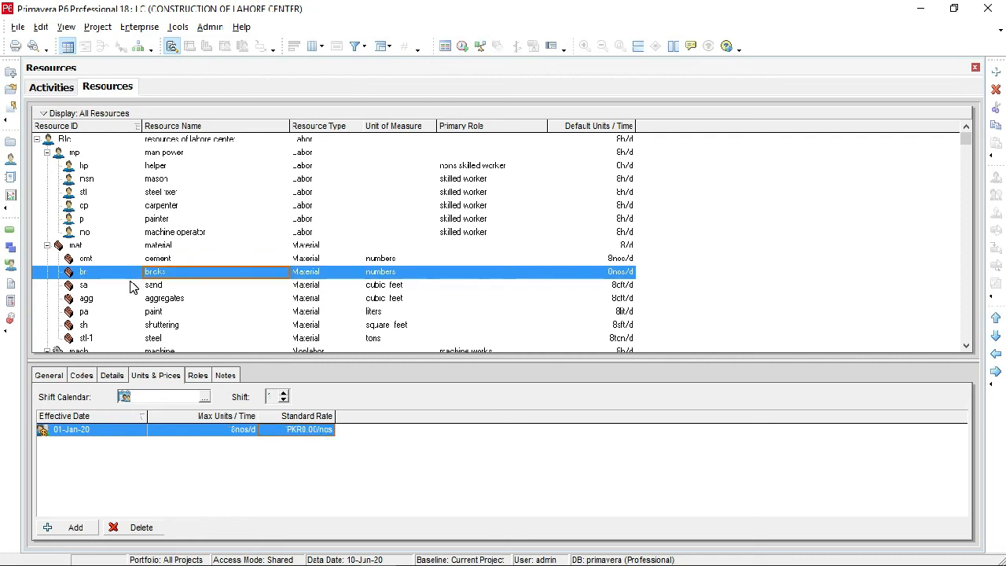
click(226, 429)
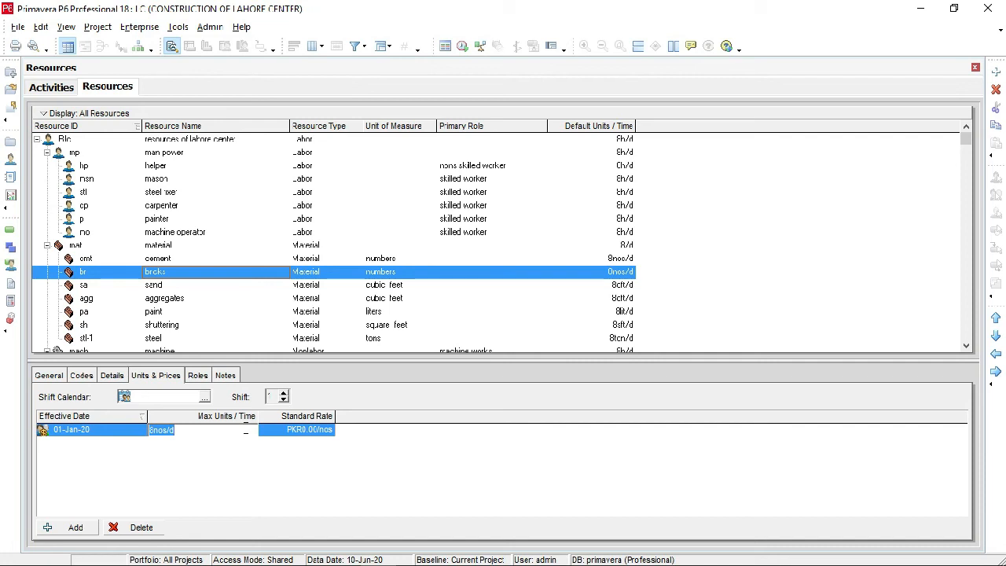
text(1)
key(BackSpace)
text(0)
text(200)
text(0)
click(315, 428)
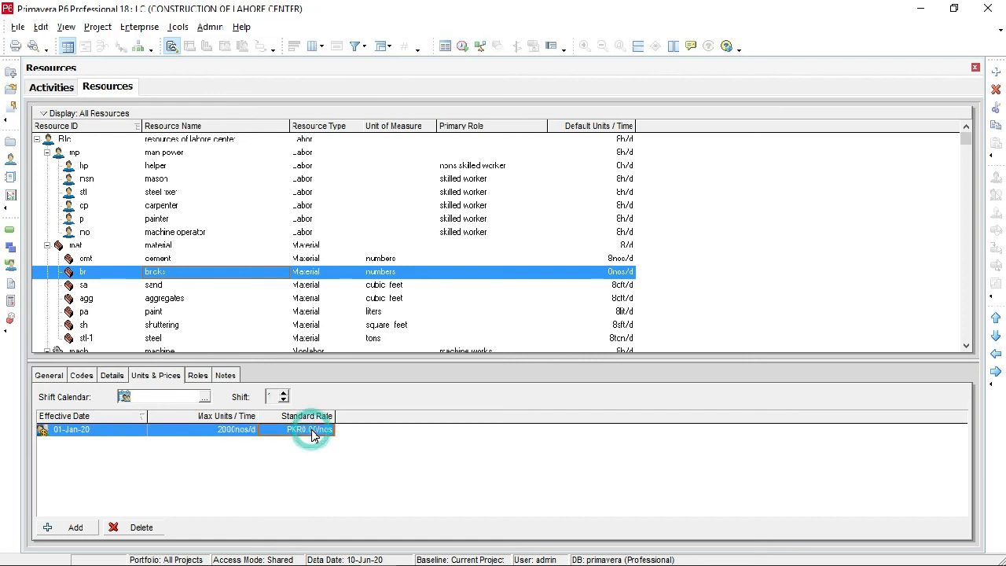
text(10)
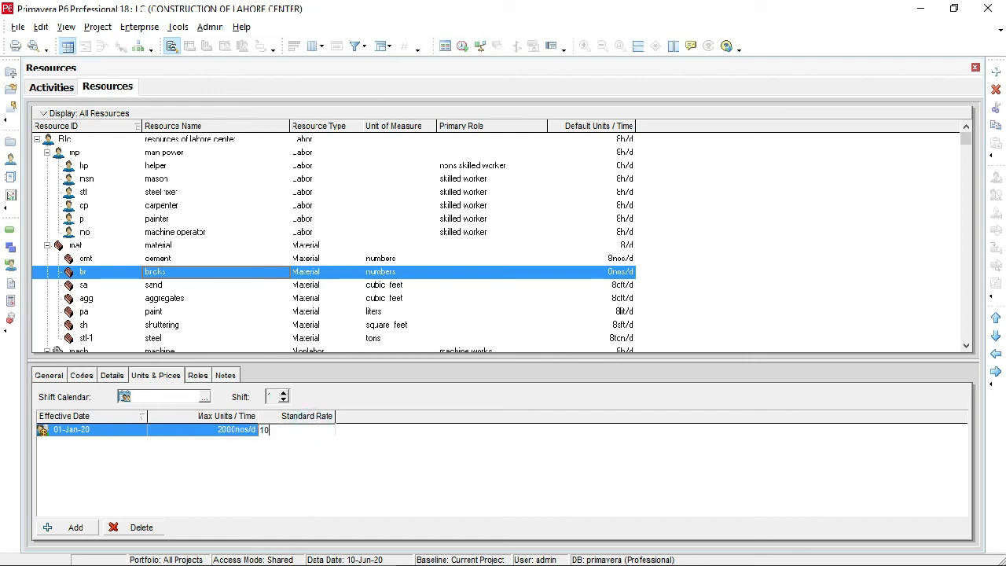
click(296, 464)
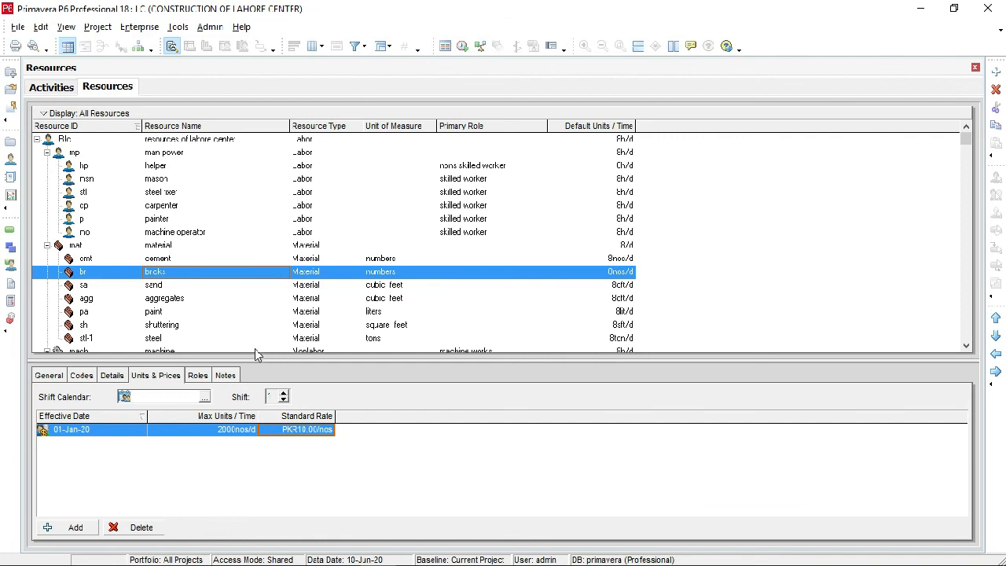
- Set the sand resource's maximum units per time to 200cft/d and its standard rate to PKR 40 per cubic foot
click(219, 286)
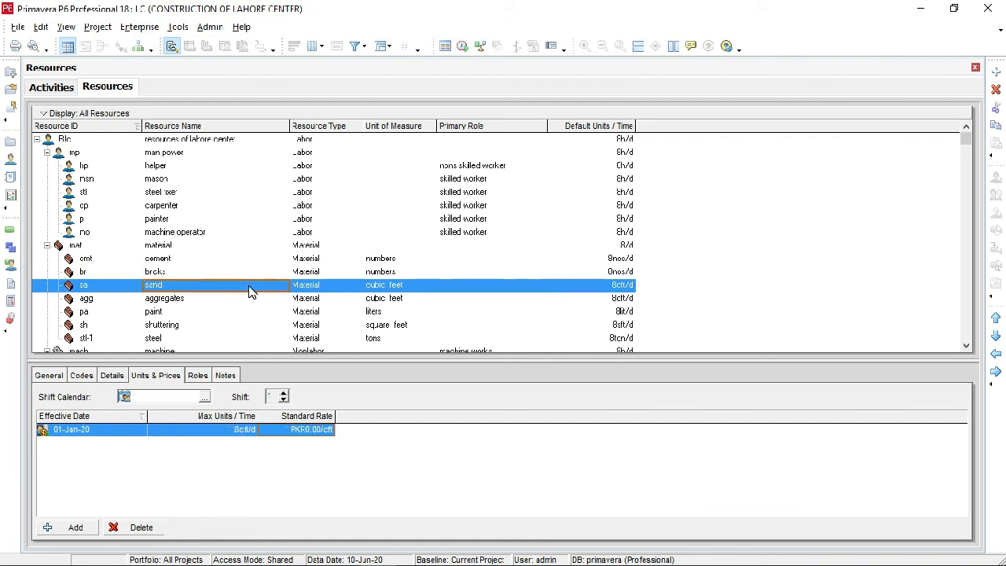
click(247, 432)
click(248, 433)
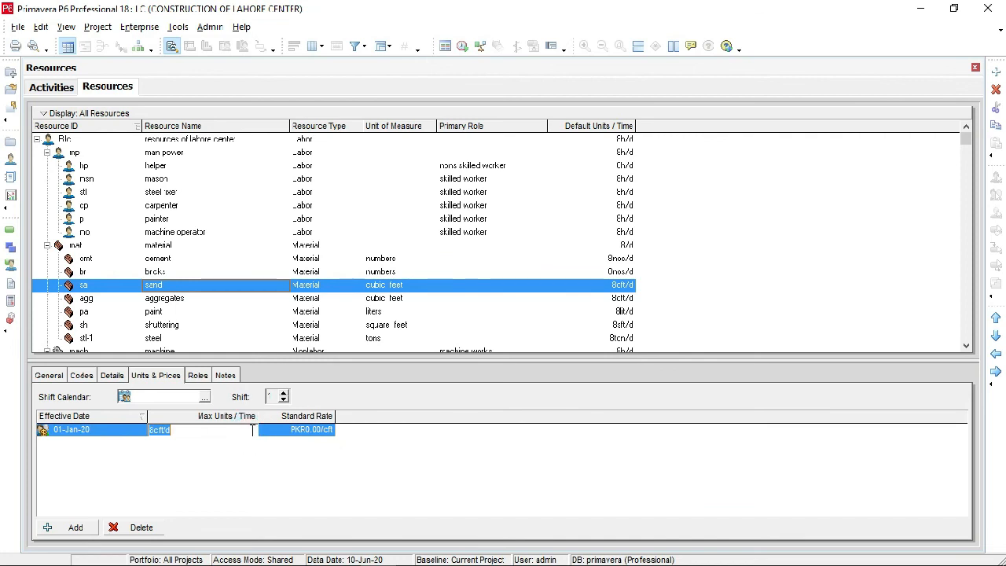
text(200)
click(322, 433)
click(323, 433)
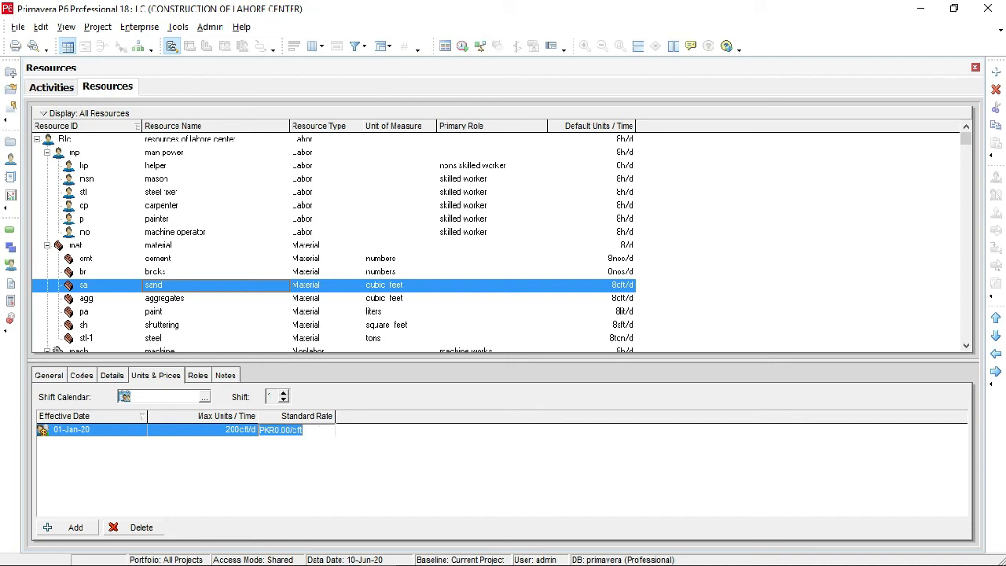
text(40)
click(346, 437)
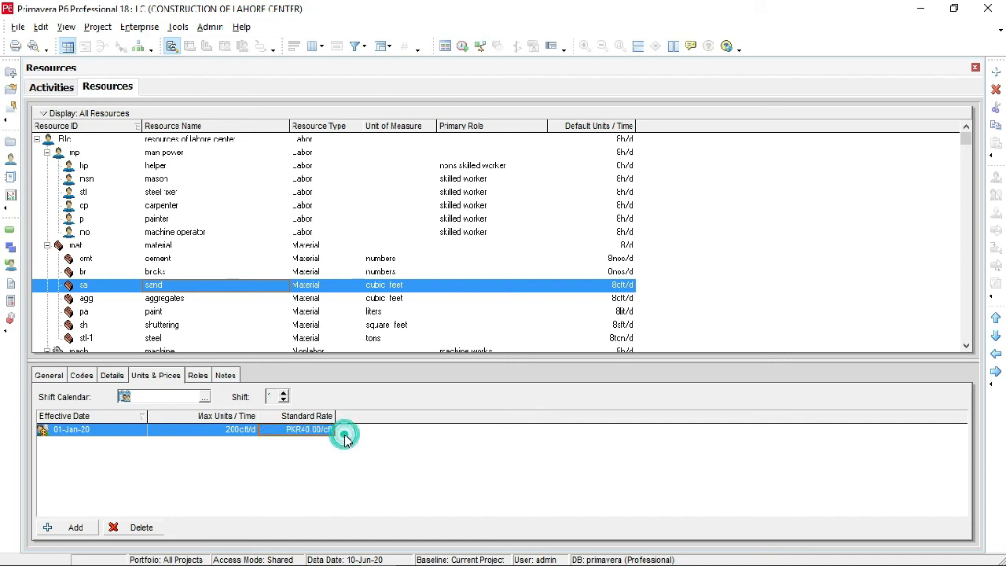
- Set the aggregates resource's maximum units per time to 200cft/d and its standard rate to PKR 60 per cubic foot
click(284, 300)
click(235, 429)
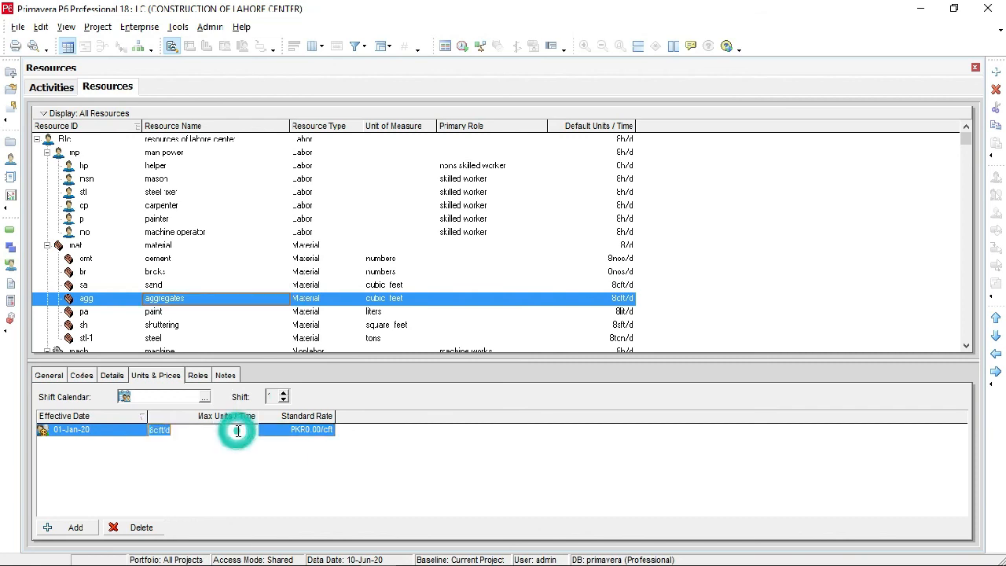
text(200)
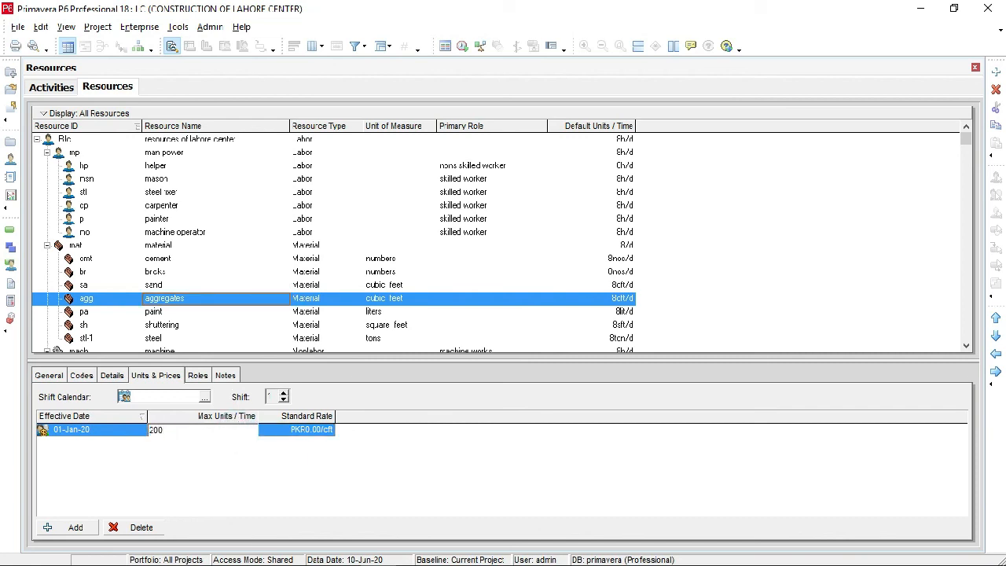
click(226, 457)
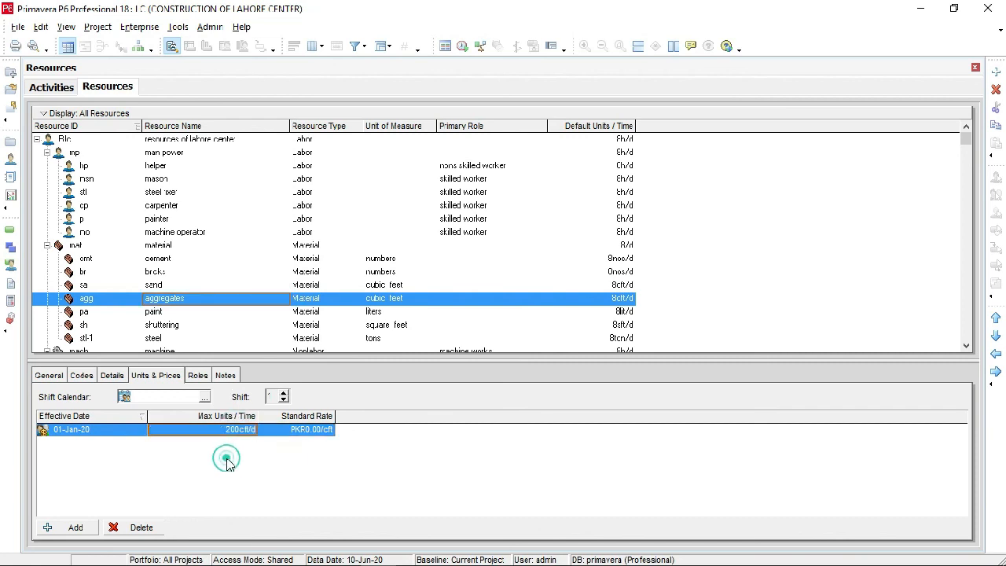
click(308, 434)
click(306, 435)
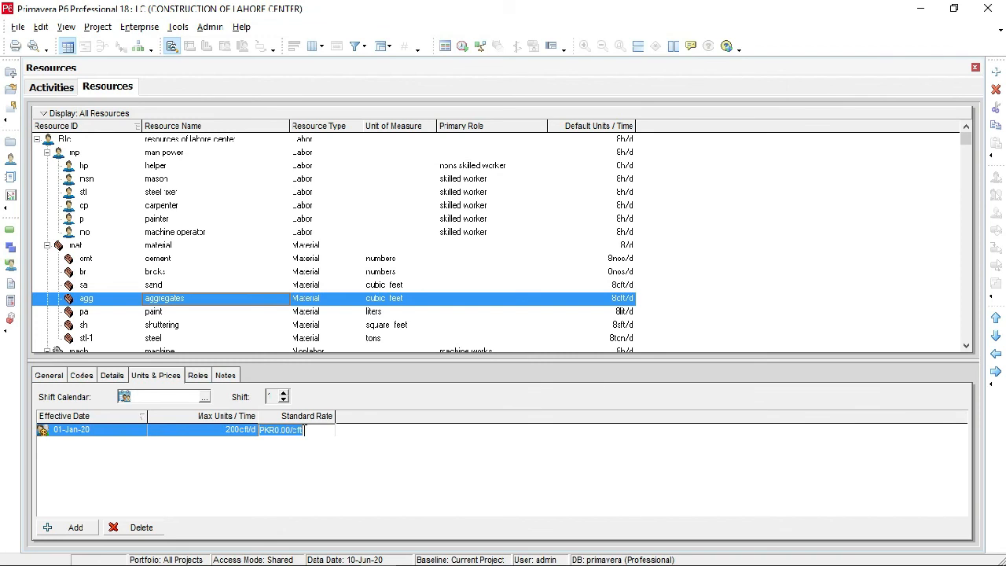
text(60)
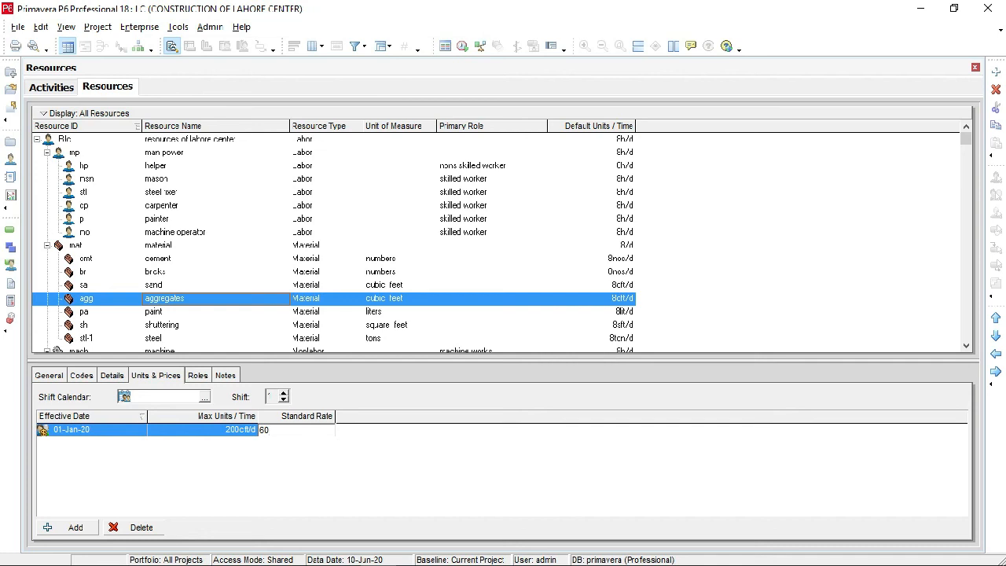
click(366, 464)
- Set the paint resource's standard rate to PKR 1,000 per liter
click(302, 312)
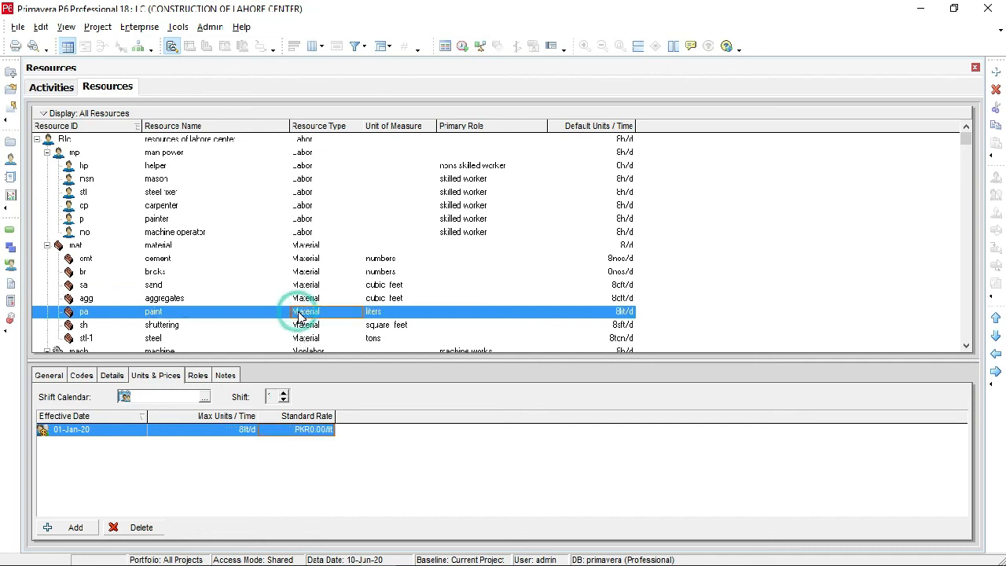
click(244, 433)
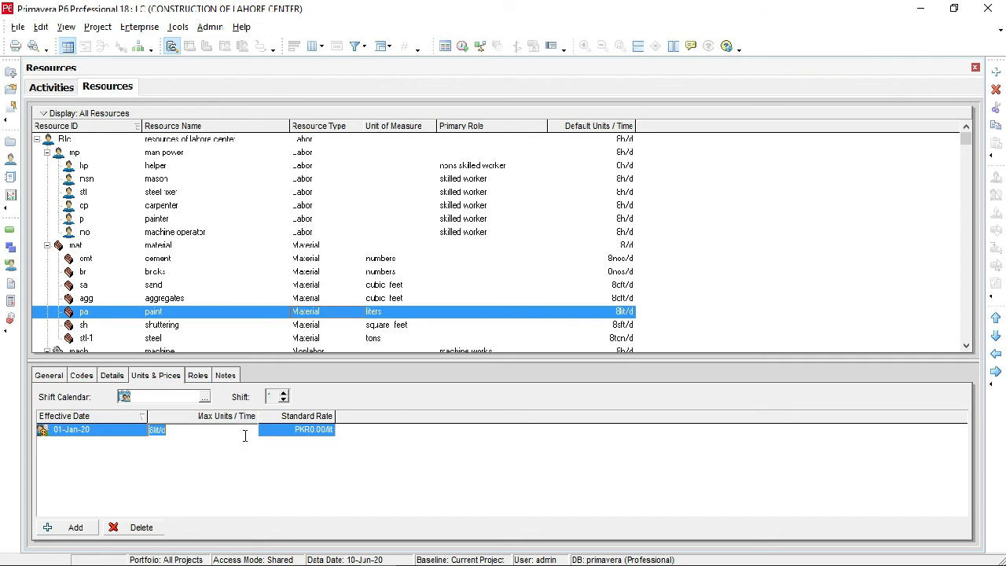
click(269, 449)
click(299, 430)
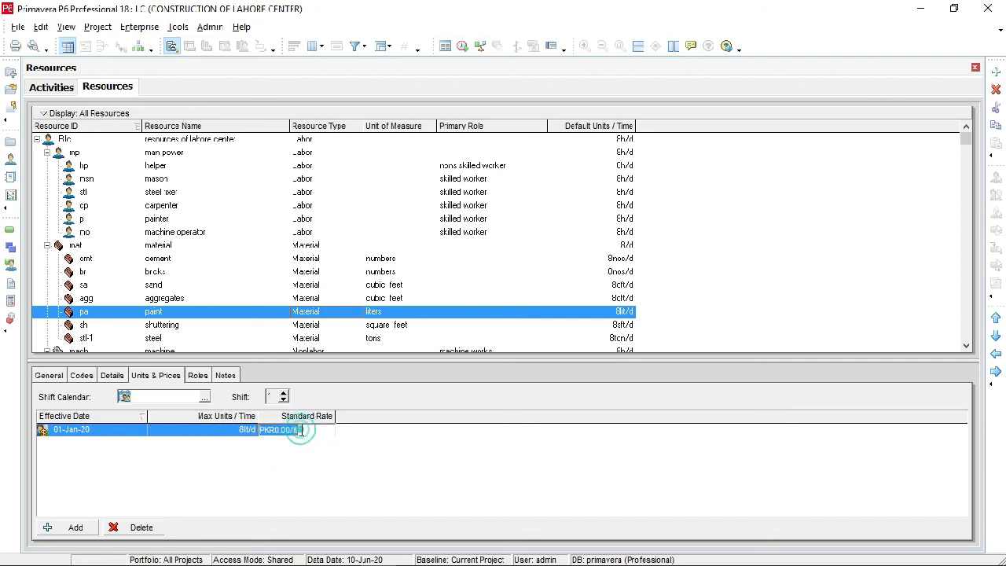
text(1000)
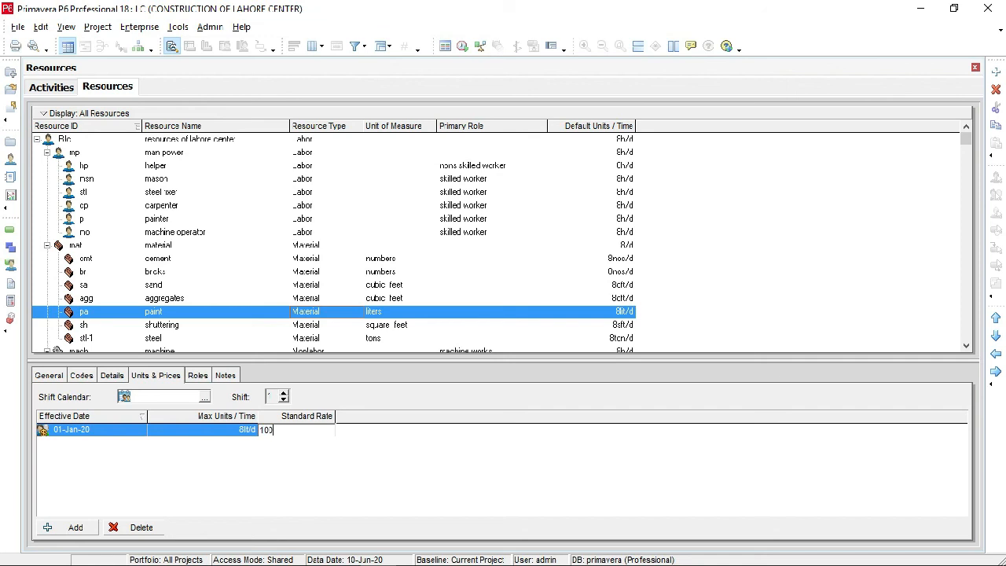
click(328, 477)
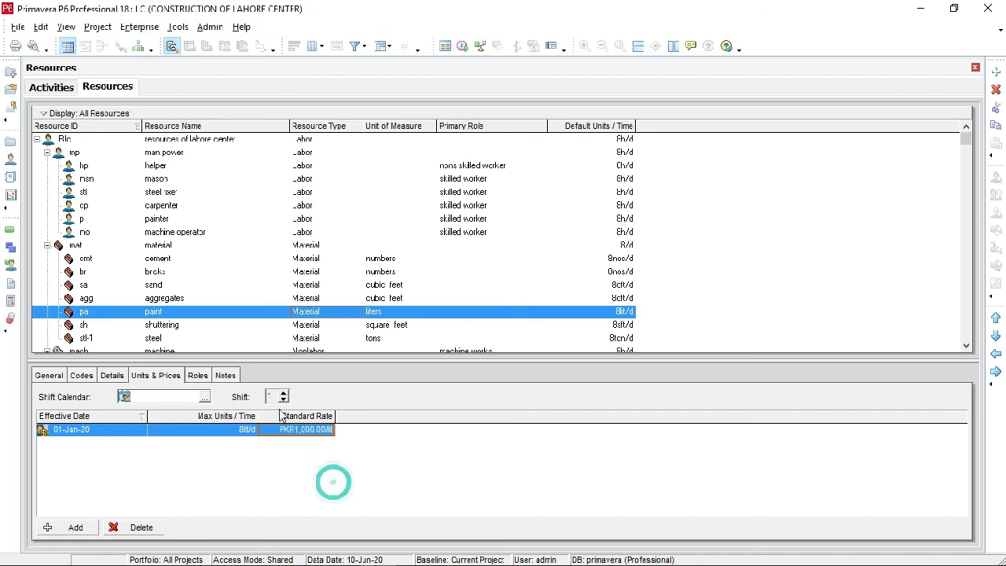
- Set the shuttering resource's maximum units per time to 1000sft/d and its standard rate to PKR 100 per square foot
click(227, 327)
click(234, 431)
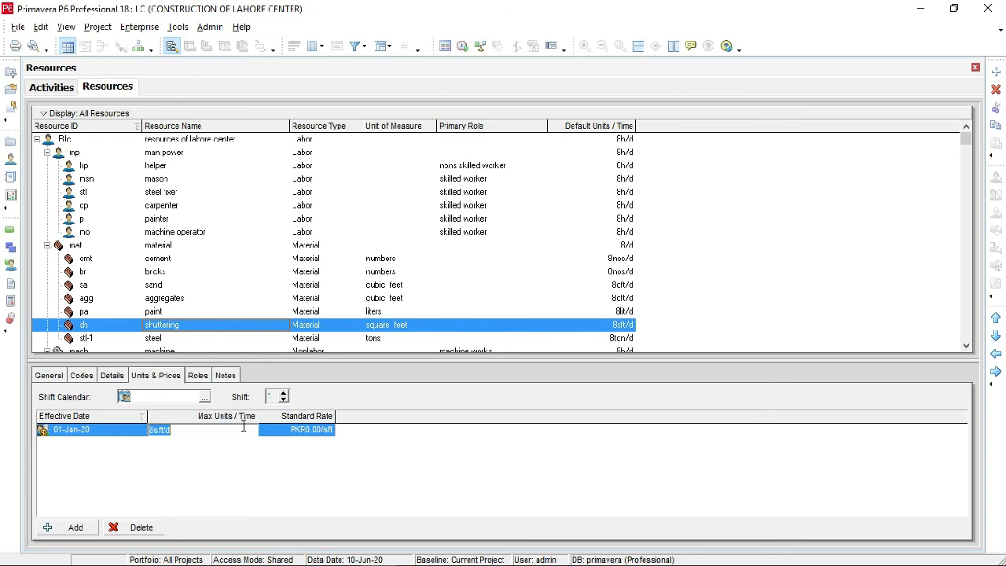
text(2)
text(00)
click(348, 455)
click(312, 434)
click(312, 432)
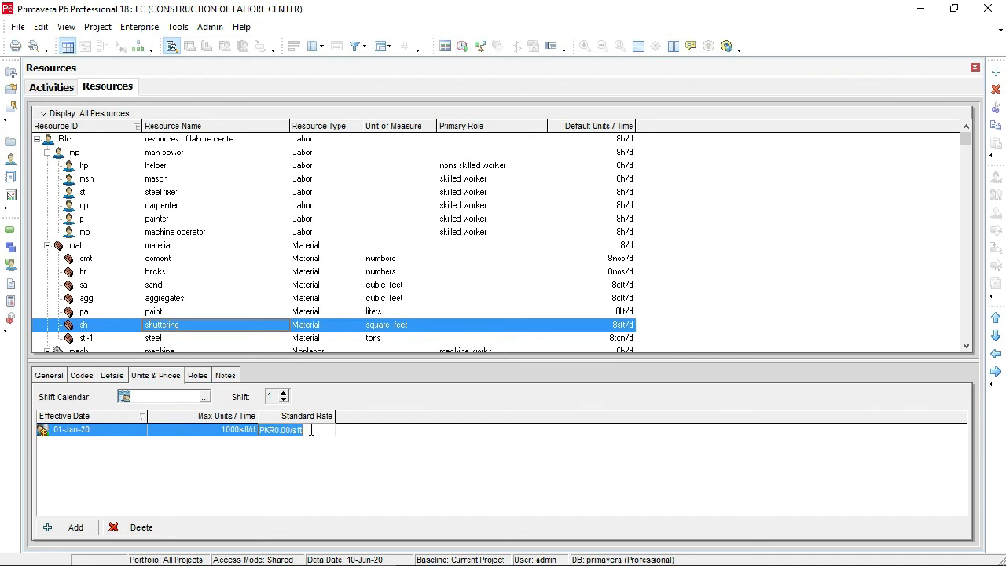
text(10)
click(283, 429)
text(0)
click(295, 473)
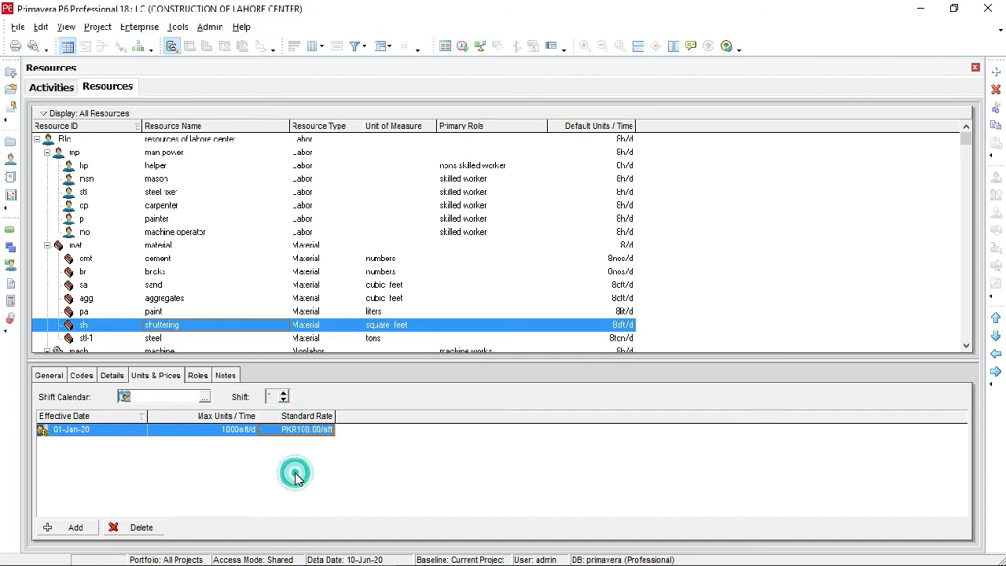
- Set the steel material resource's standard rate to PKR 100,000 per ton
click(220, 340)
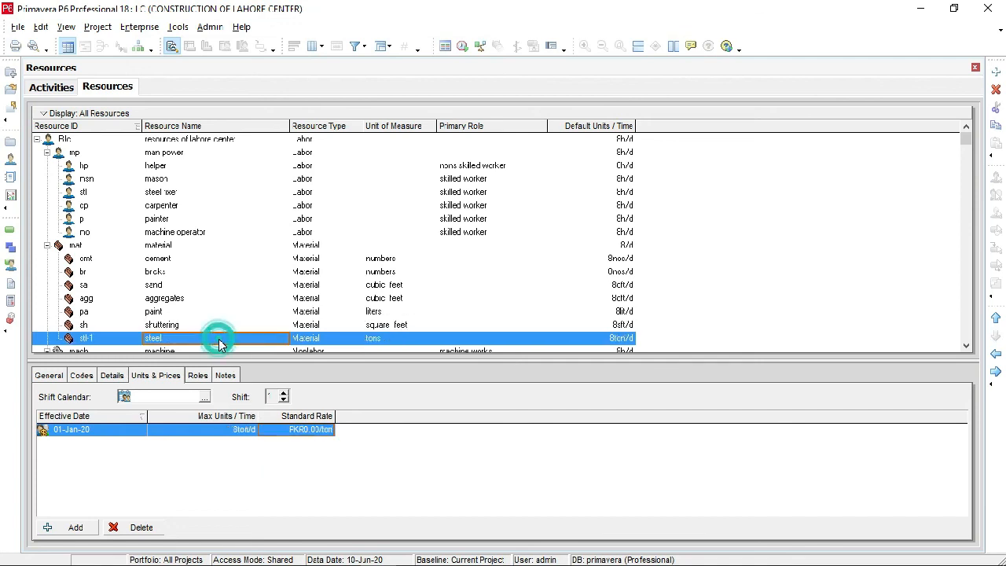
click(245, 430)
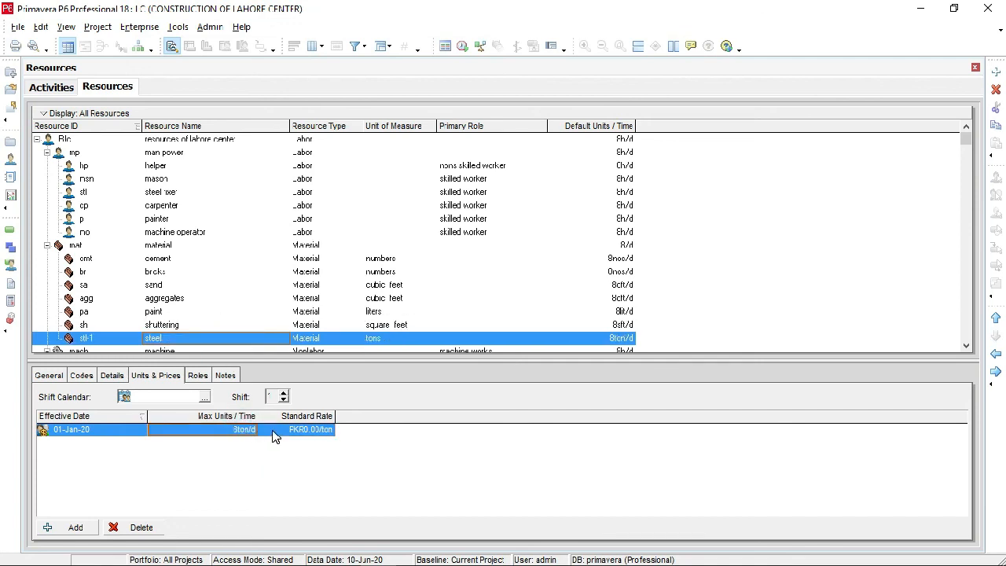
click(253, 429)
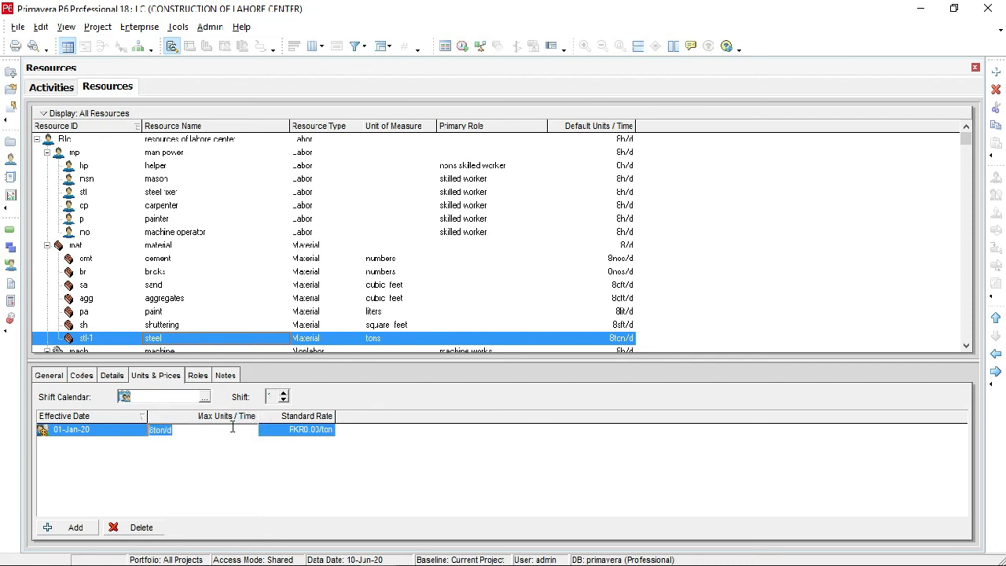
click(296, 479)
click(303, 440)
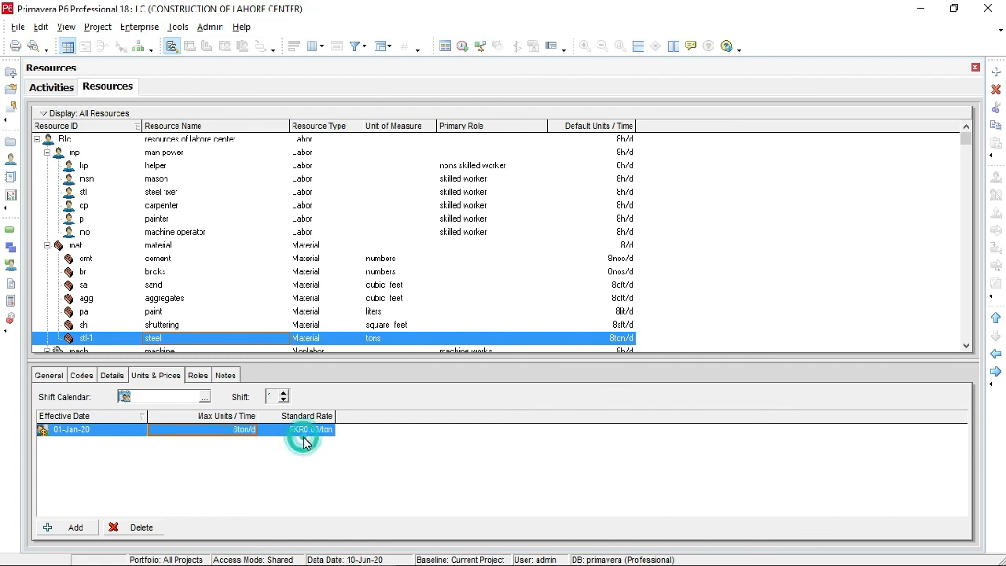
click(308, 436)
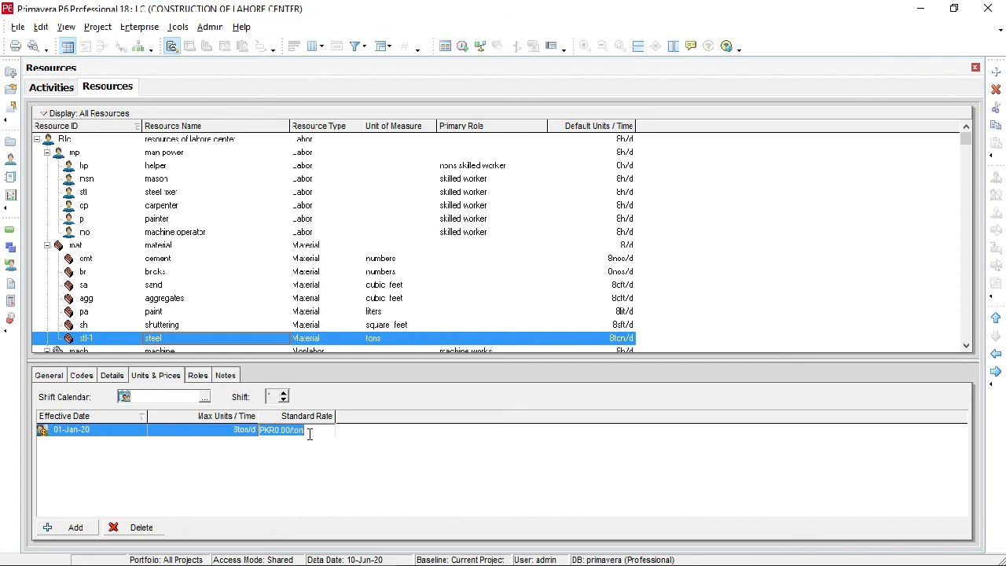
text(100000)
click(389, 458)
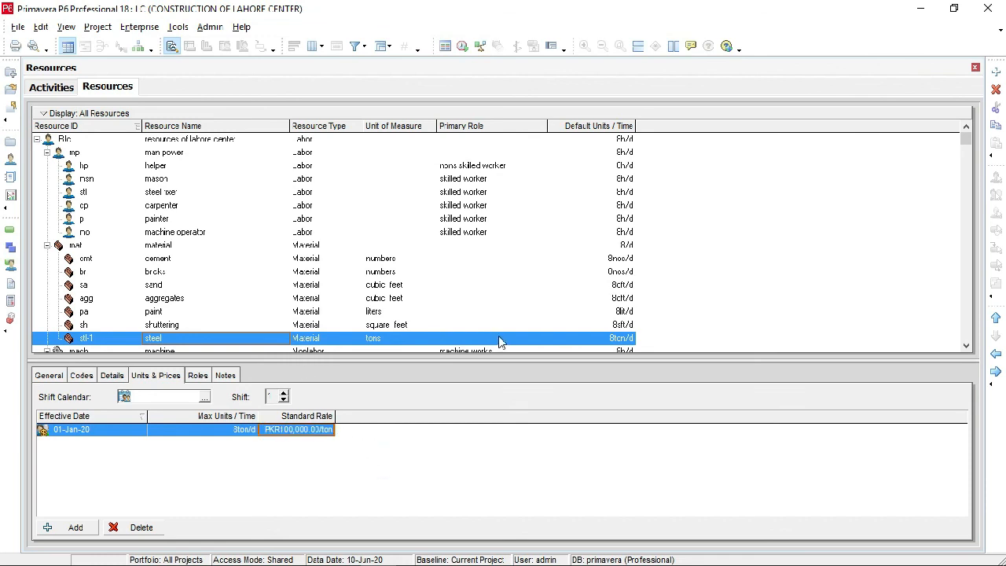
- Set the maximum units per time of the excavator resource under machine to 16h/d
click(966, 345)
click(966, 345)
click(967, 345)
click(967, 345)
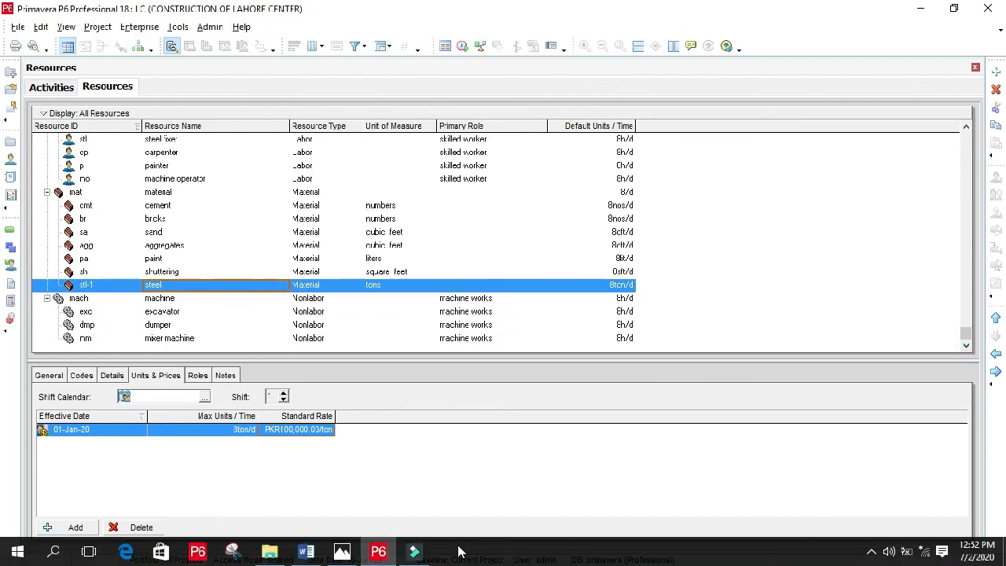
click(172, 298)
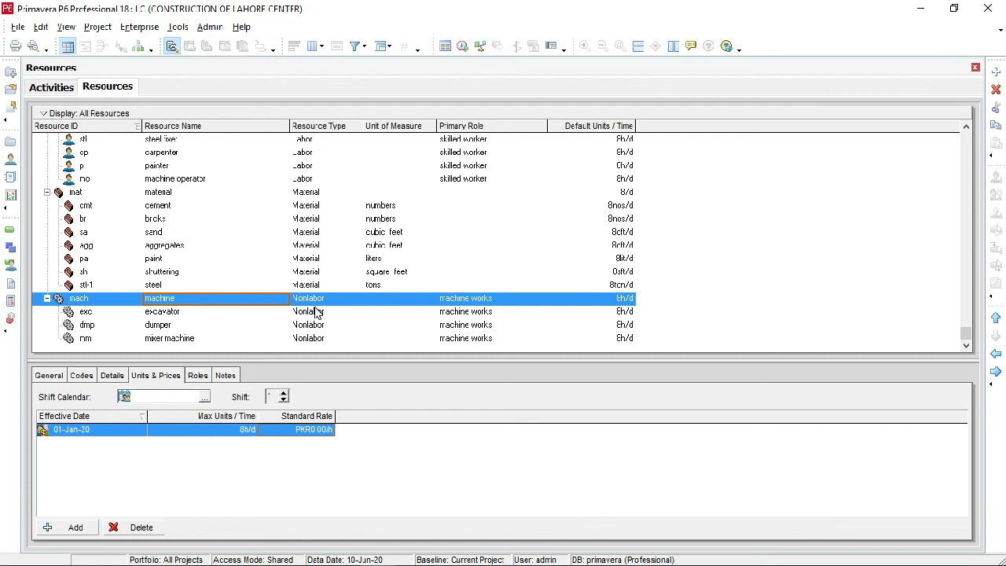
click(204, 312)
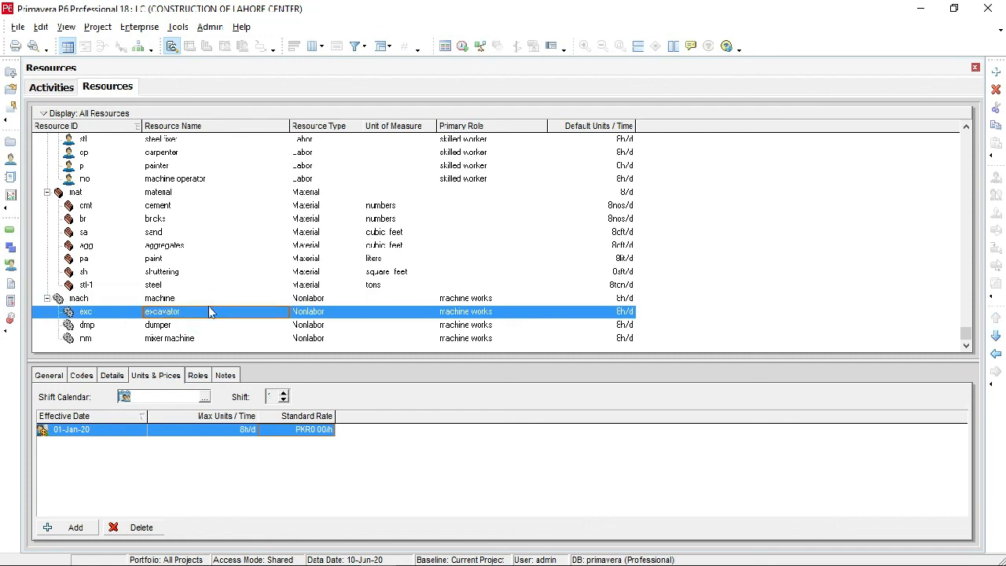
click(243, 431)
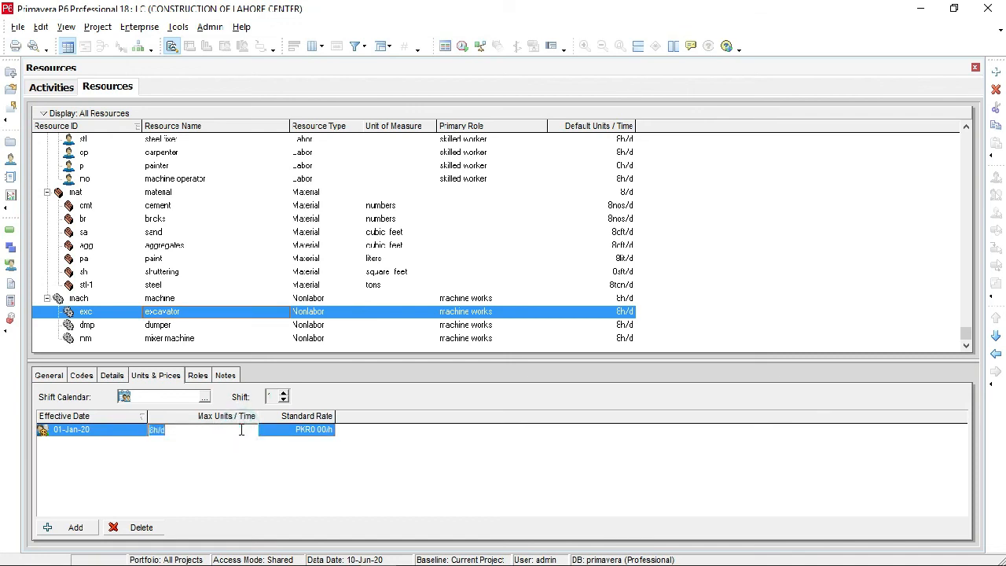
text(16)
click(245, 482)
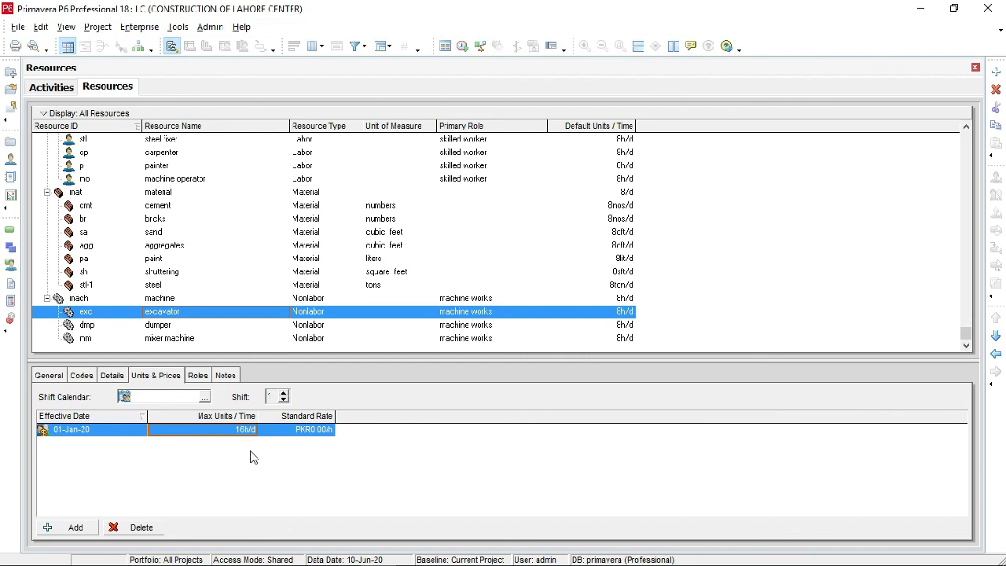
- Set the excavator resource's standard rate to PKR 1,500 per hour
click(326, 430)
click(326, 430)
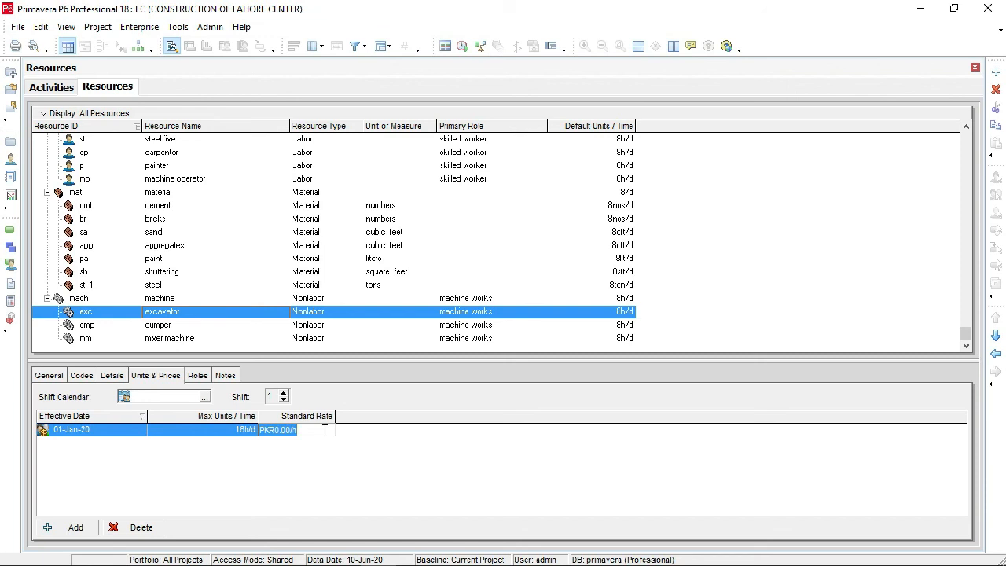
text(1500)
click(358, 447)
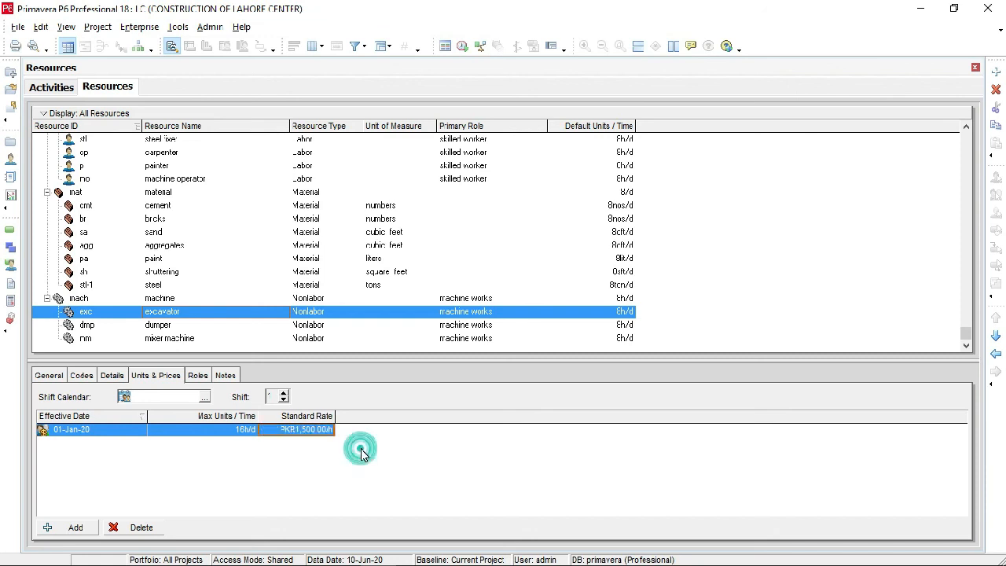
right_click(312, 435)
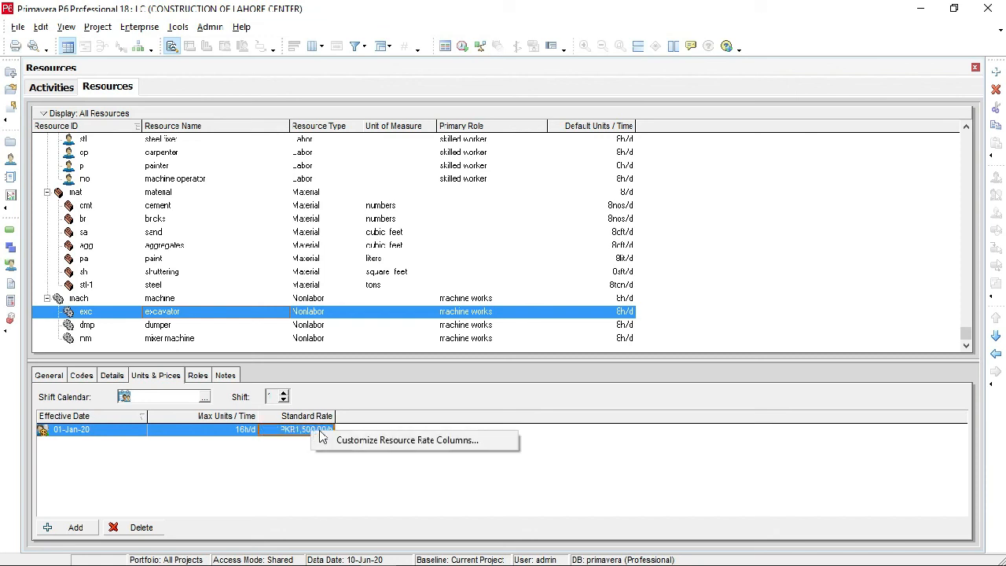
click(319, 438)
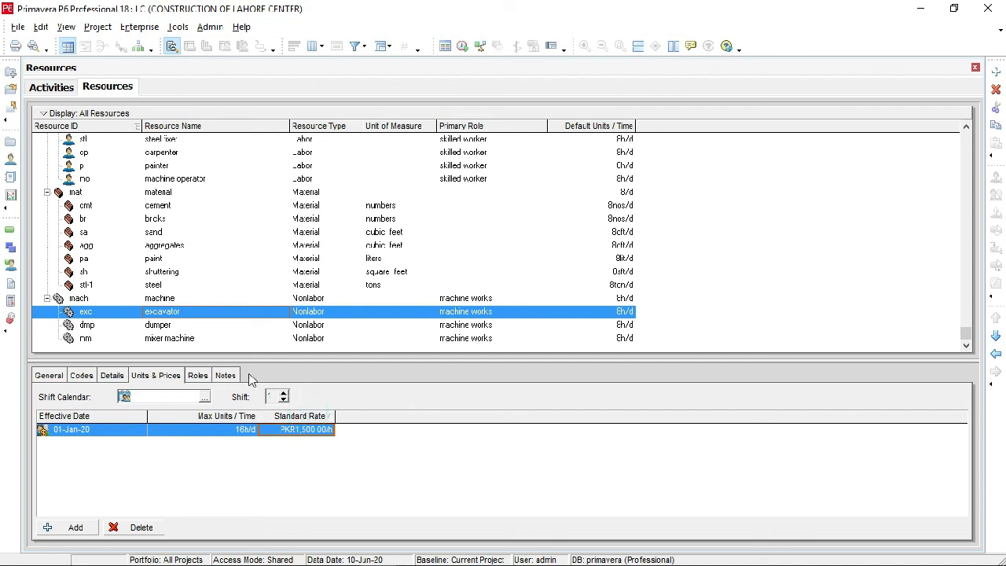
- Set the dumper resource's maximum units per time to 16h/d and its standard rate to PKR 1,500 per hour
click(222, 328)
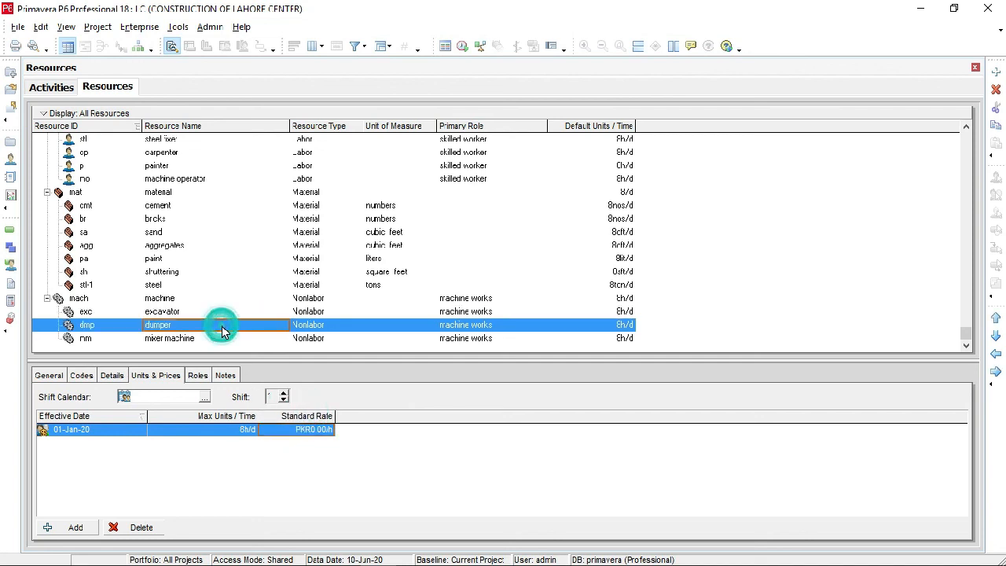
click(232, 427)
text(16)
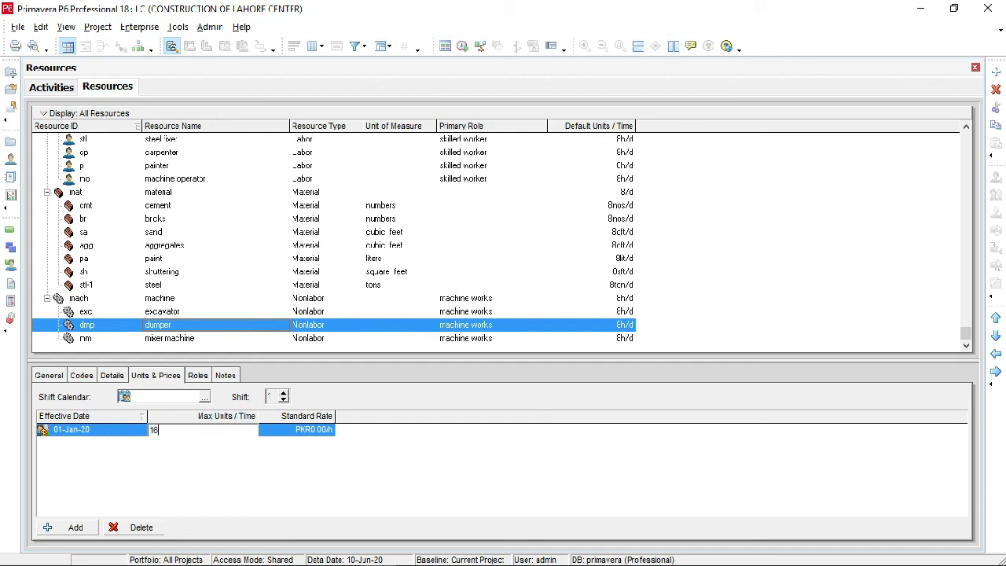
click(288, 464)
click(314, 434)
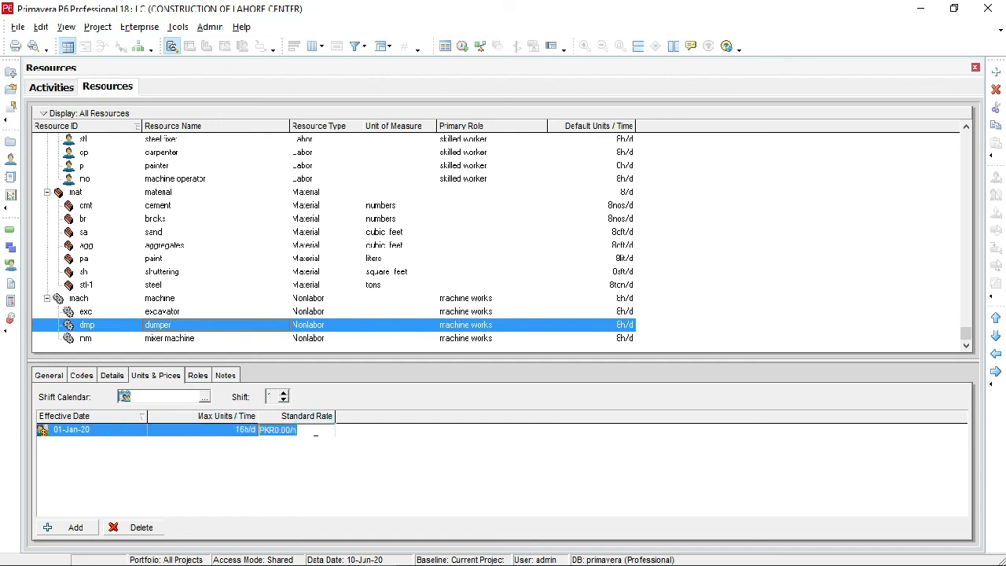
text(1500)
click(333, 465)
- Set the mixer machine resource's maximum units per time to 16h/d and its standard rate to PKR 2,000 per hour
click(285, 326)
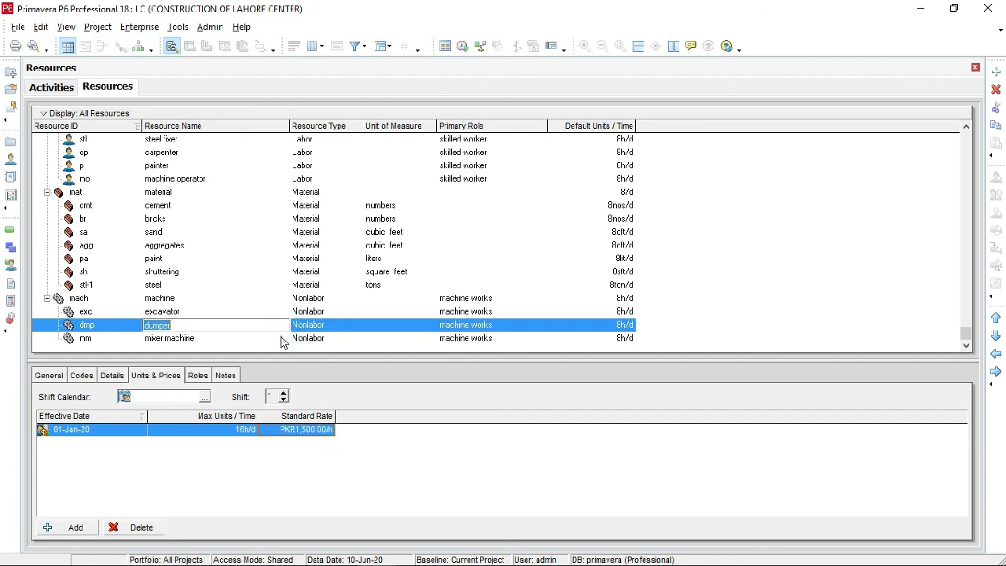
click(283, 338)
click(238, 431)
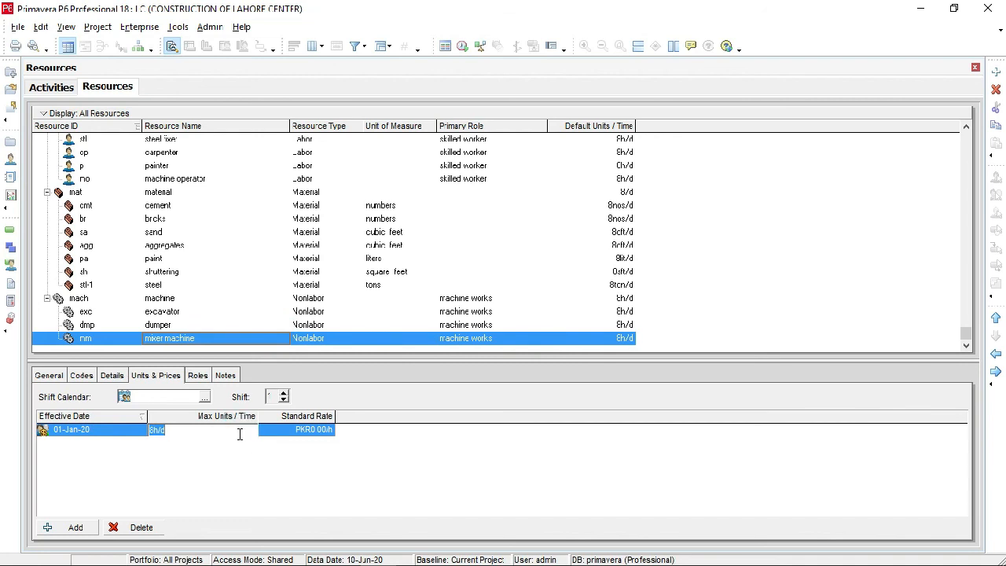
text(16)
click(236, 443)
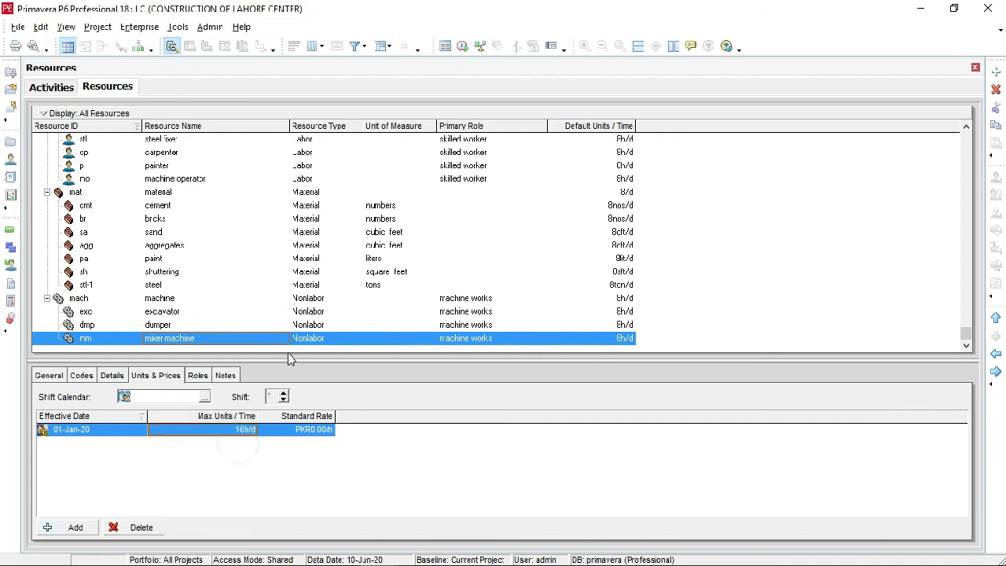
click(306, 430)
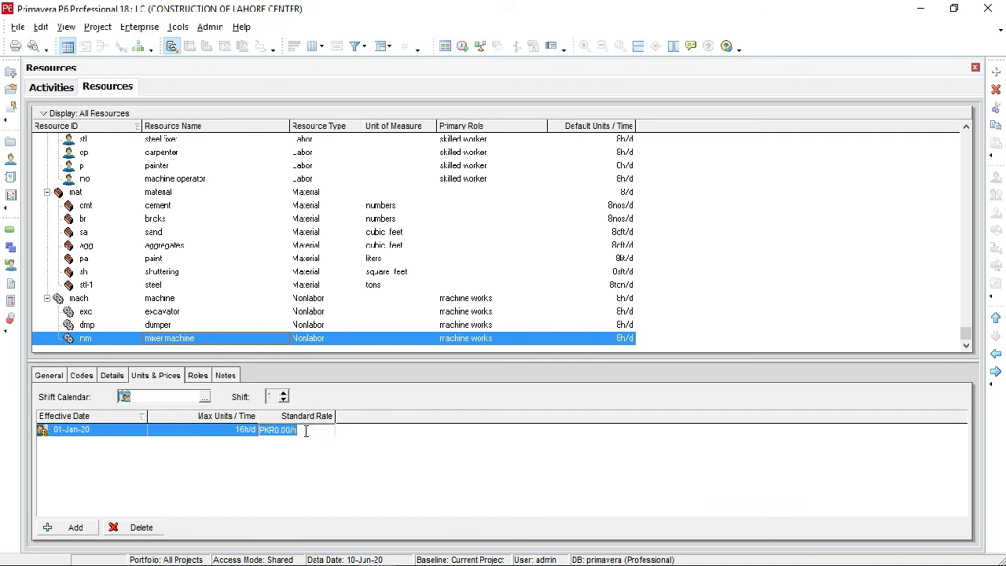
text(2000)
key(Return)
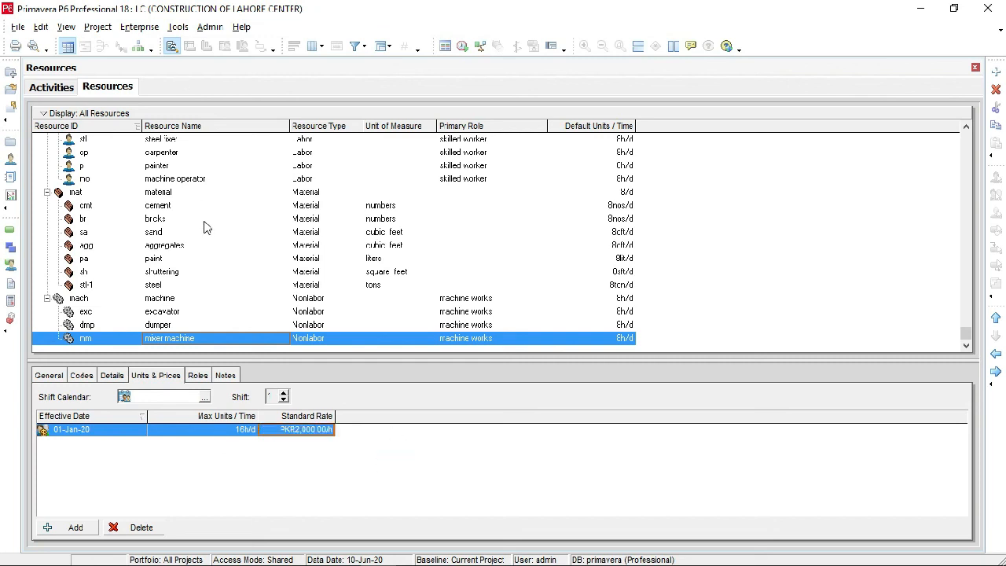